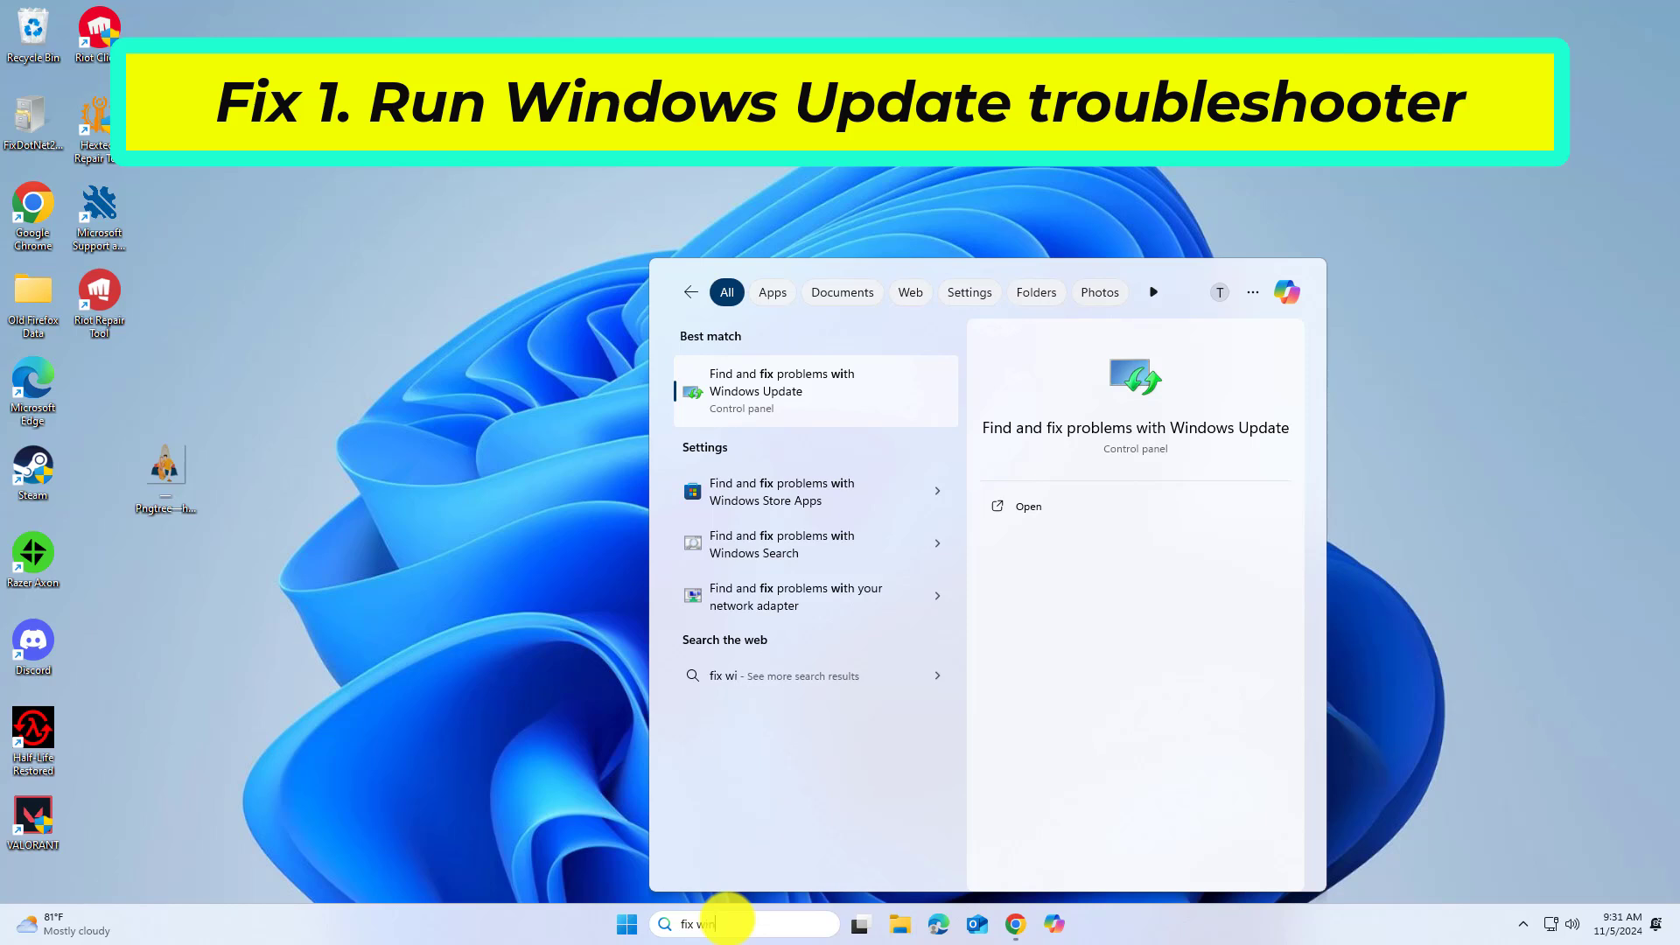
Step: Find the Windows Update troubleshooter, run it with administrator permission, and close it when troubleshooting is complete
{"action": "type", "text": "ws"}
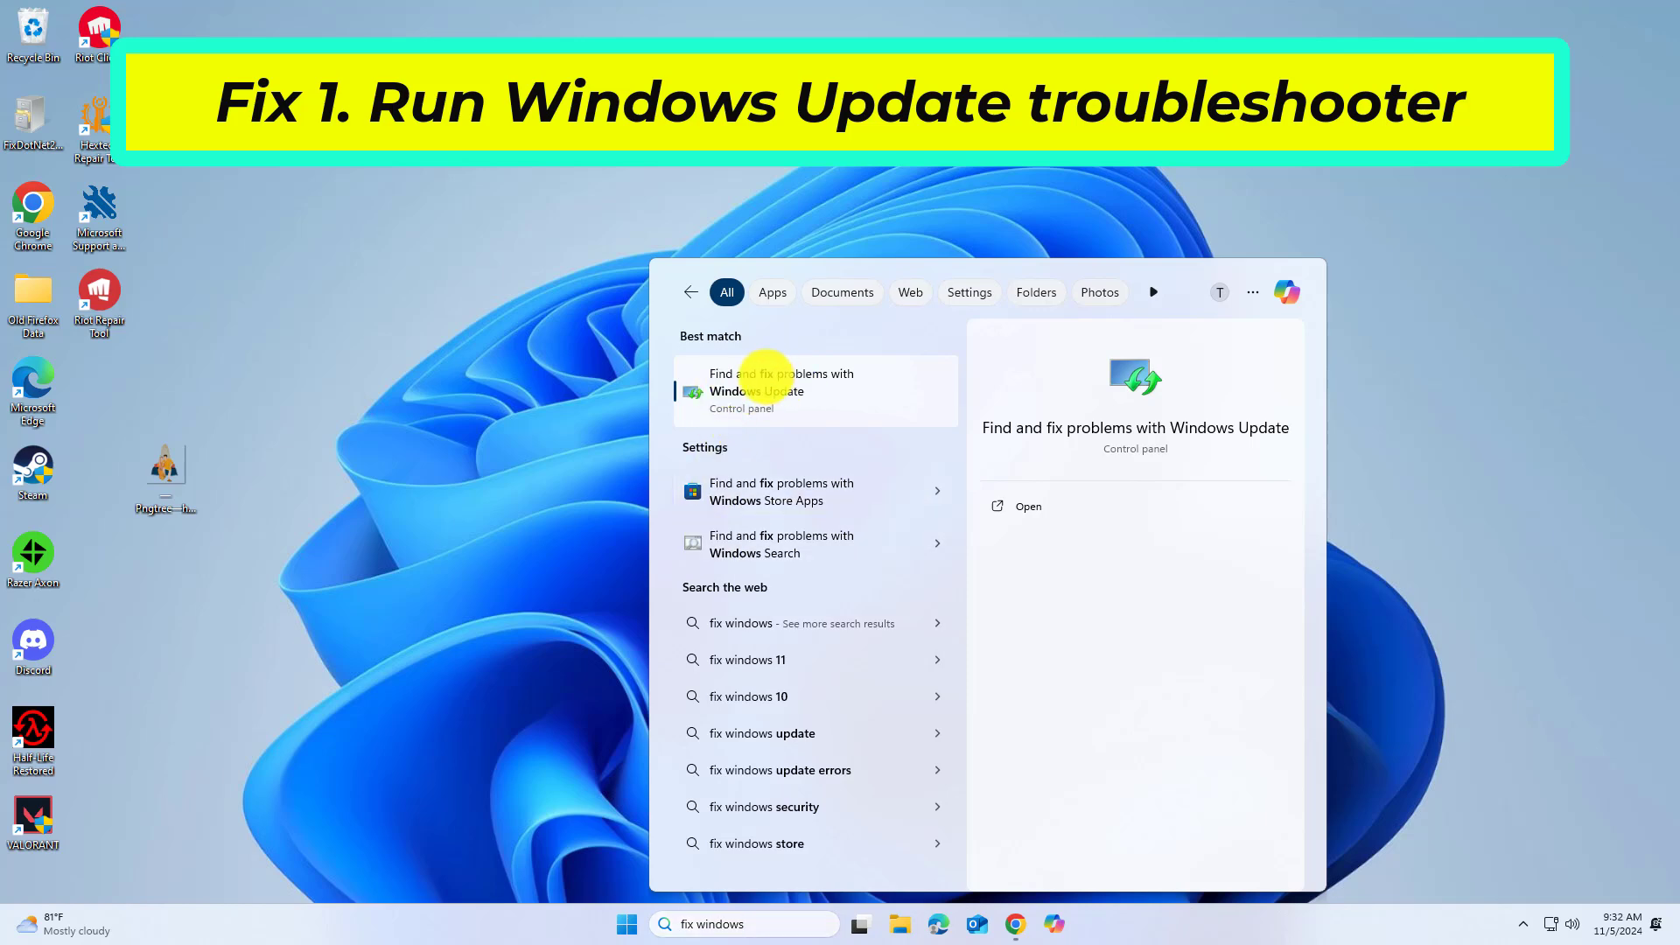
{"action": "left_click", "coordinate": [764, 376]}
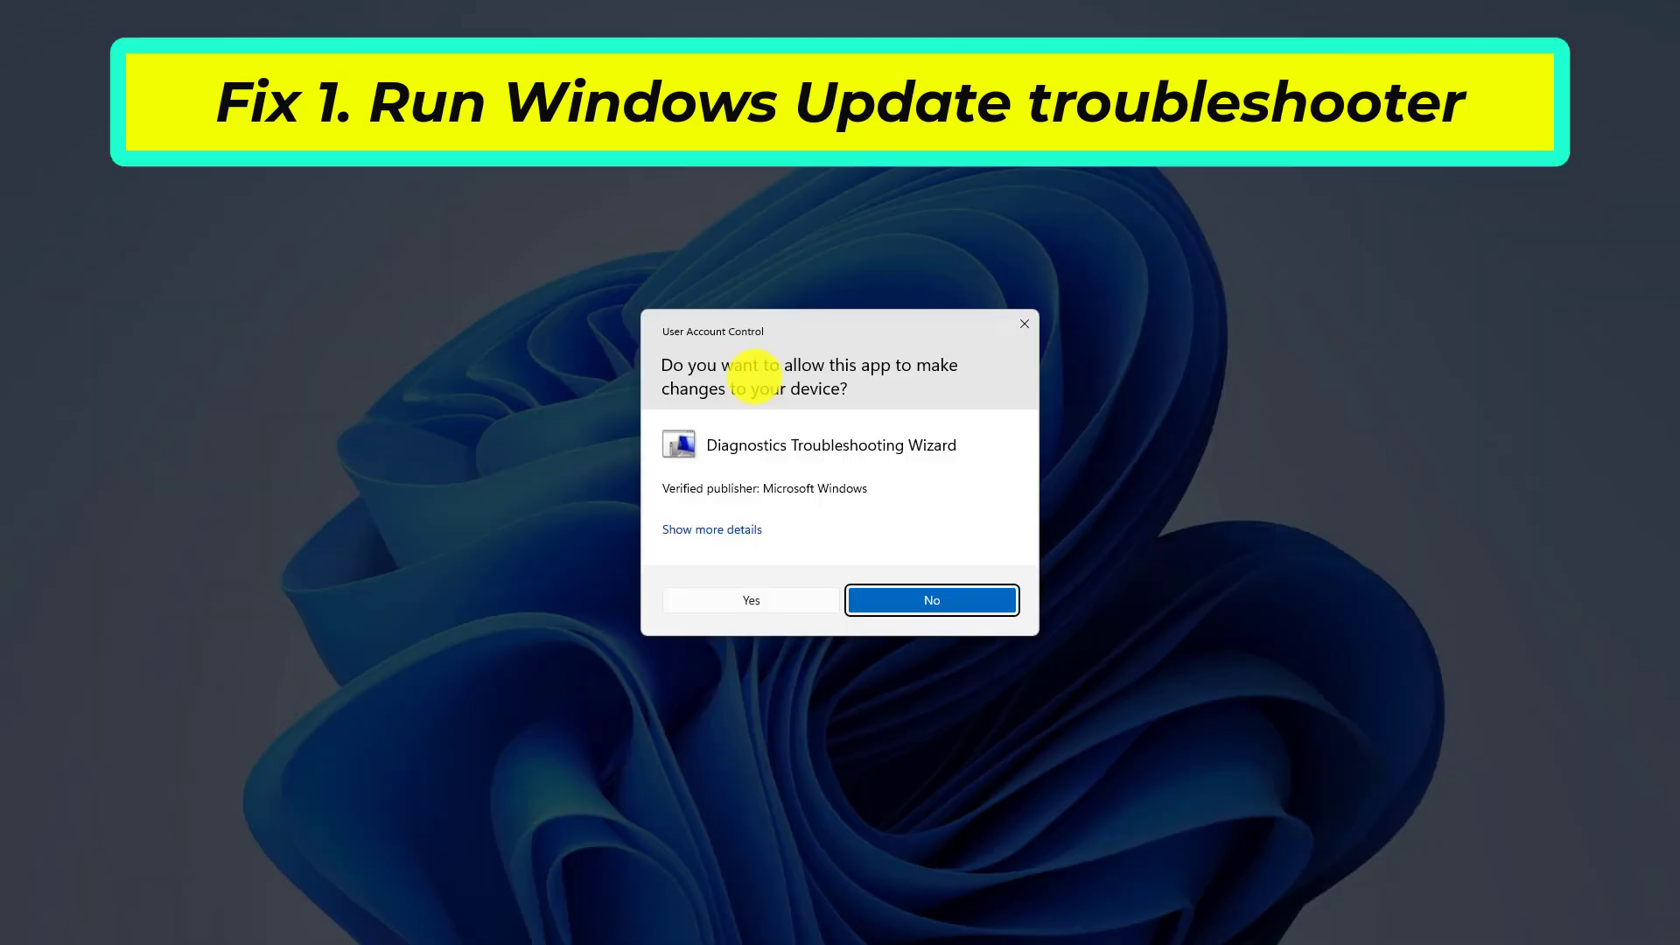
{"action": "left_click", "coordinate": [768, 598]}
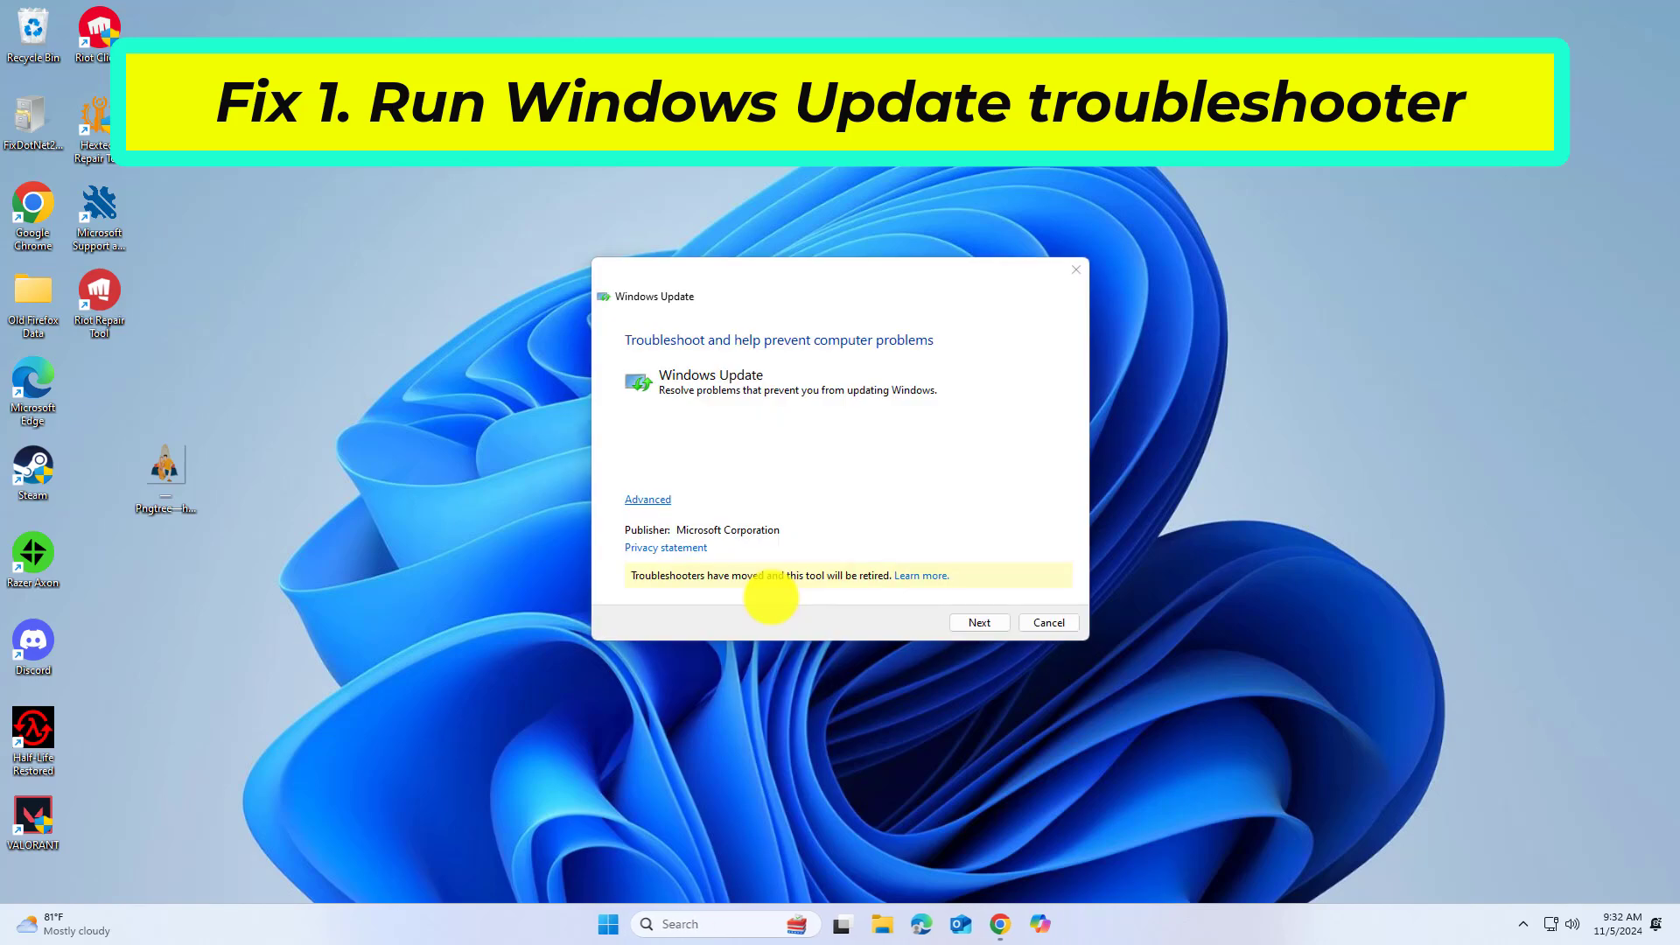
{"action": "left_click", "coordinate": [979, 622]}
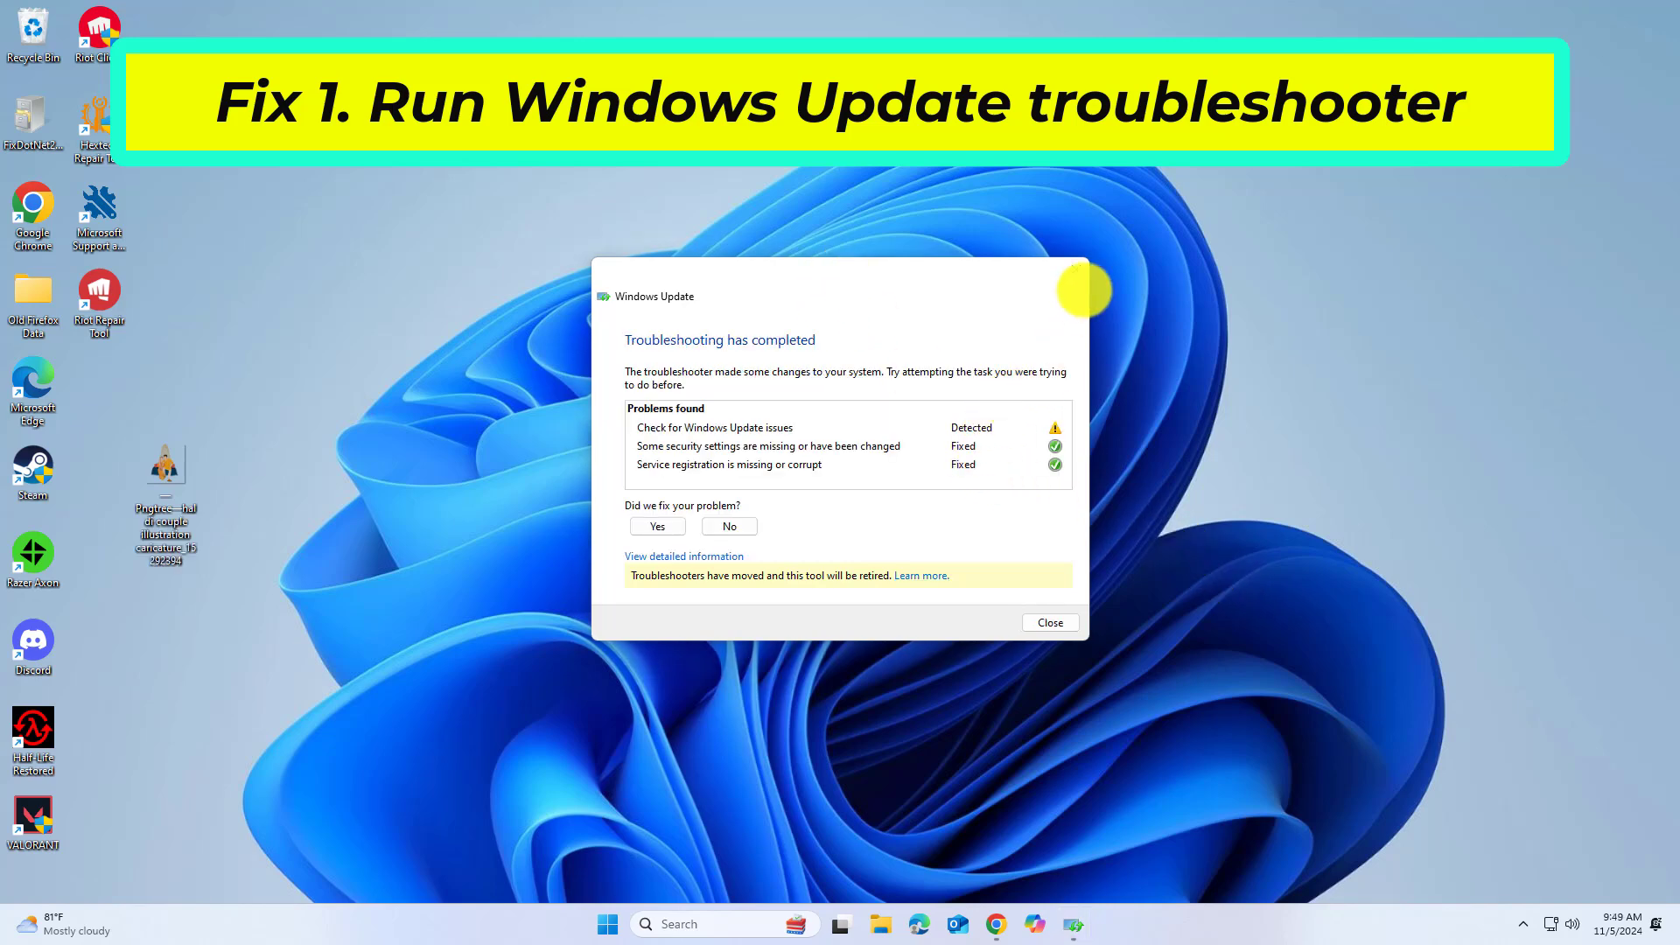
{"action": "left_click", "coordinate": [1077, 271]}
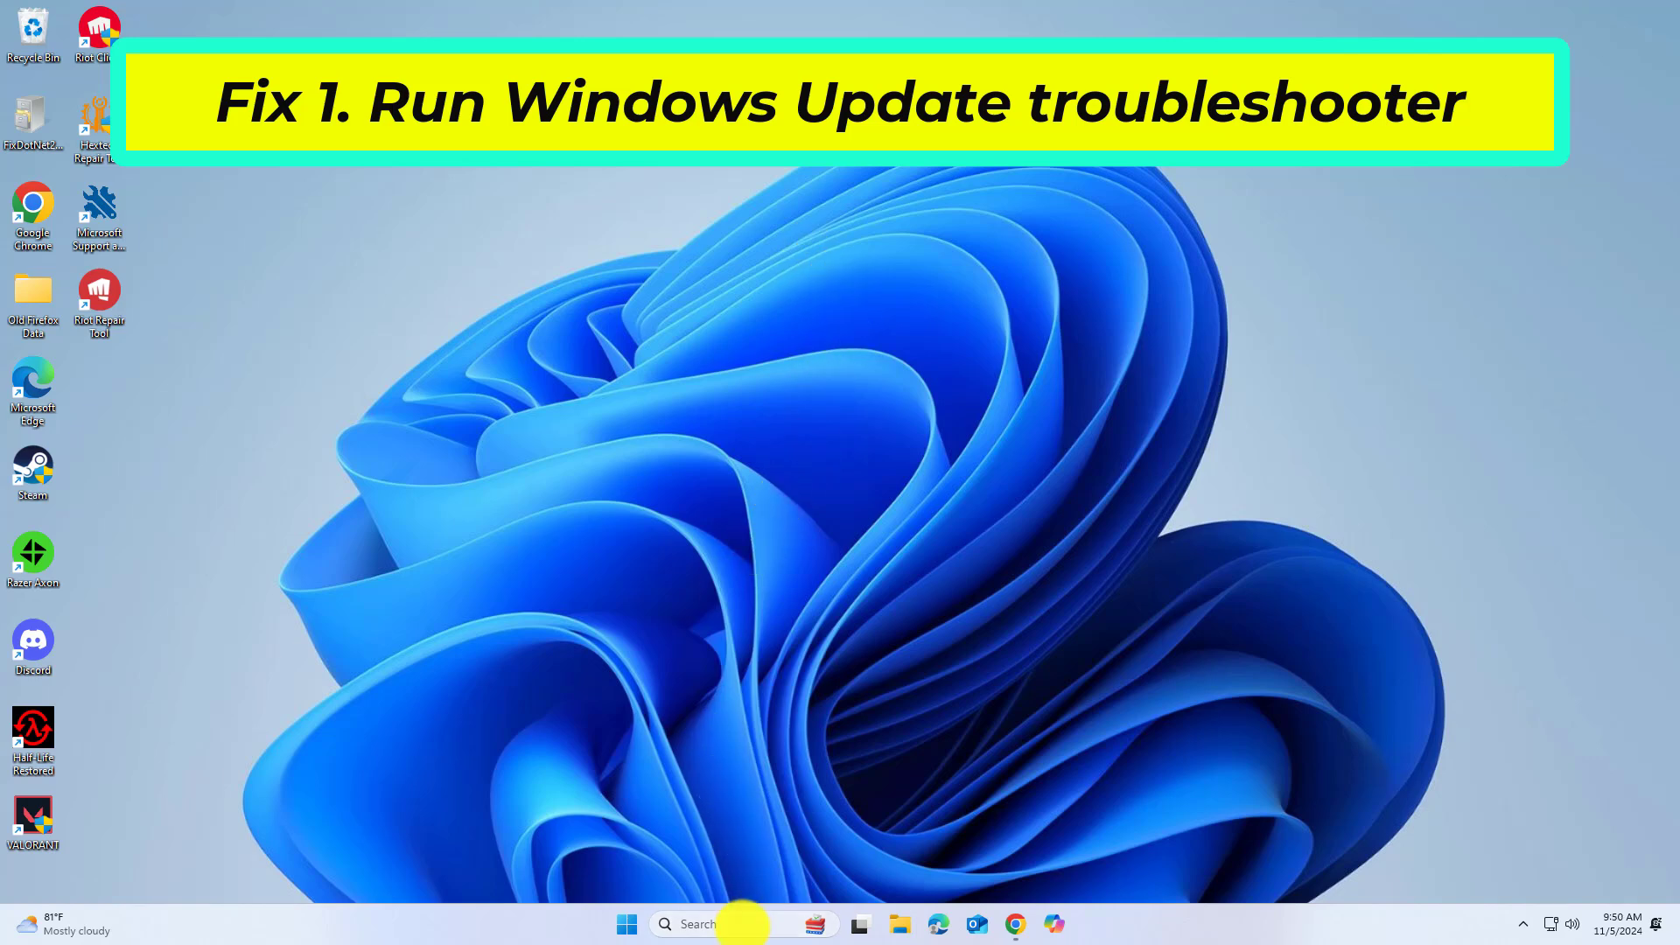
Step: Search Windows for "disk" and open Disk Cleanup
{"action": "left_click", "coordinate": [742, 925]}
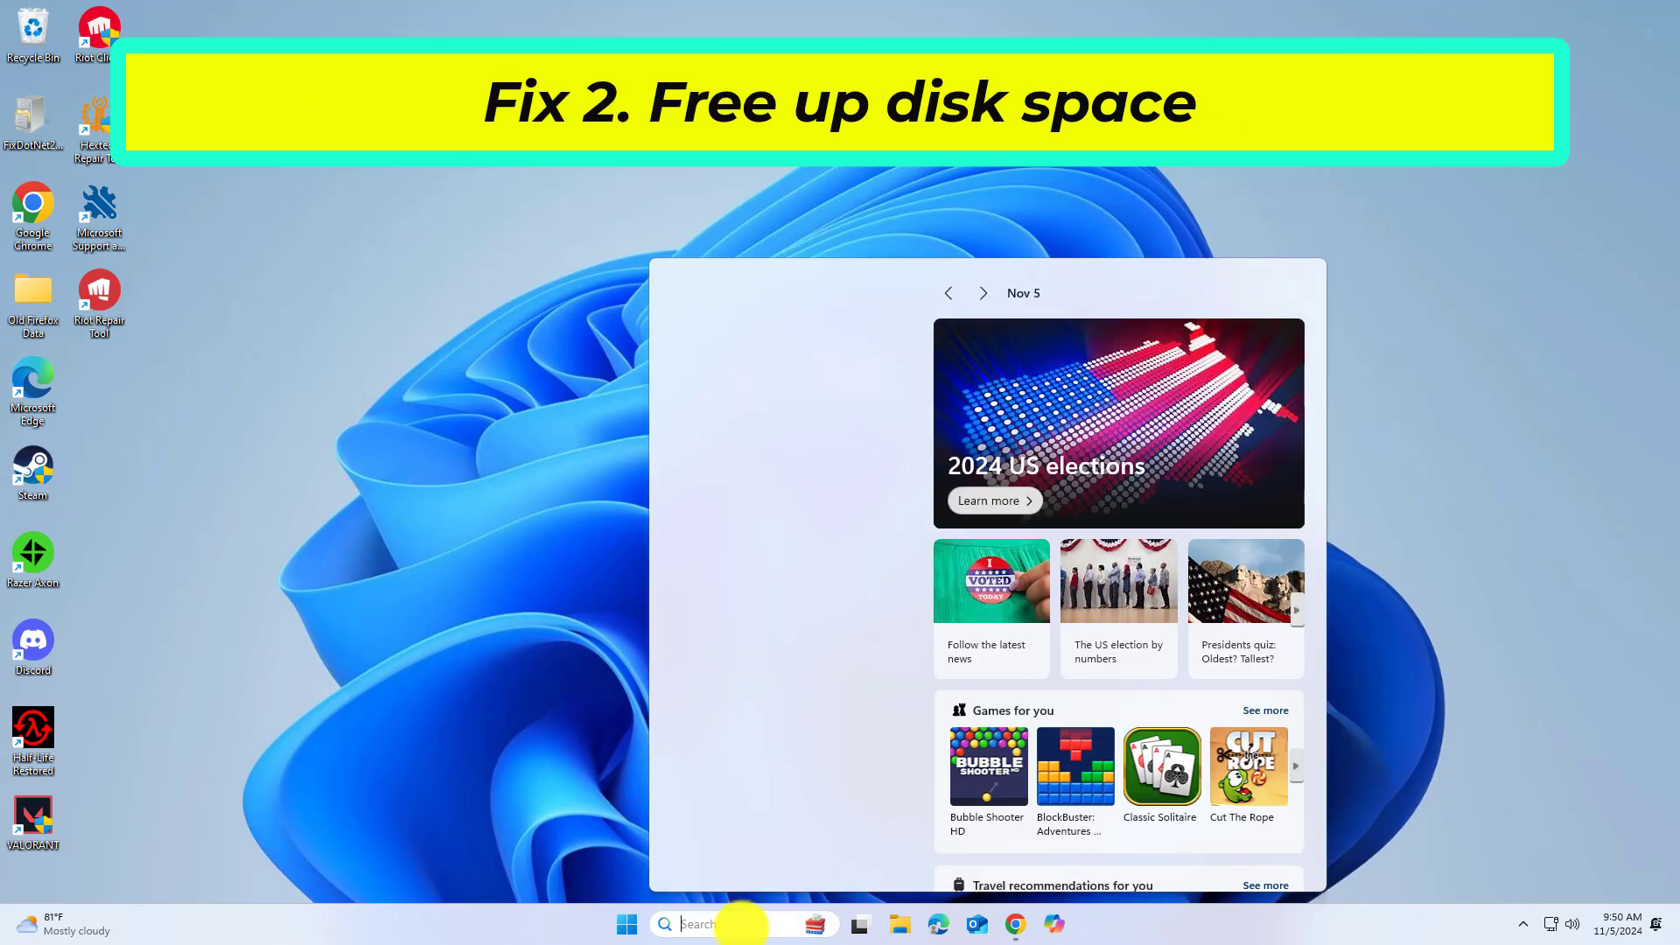
{"action": "type", "text": "disk"}
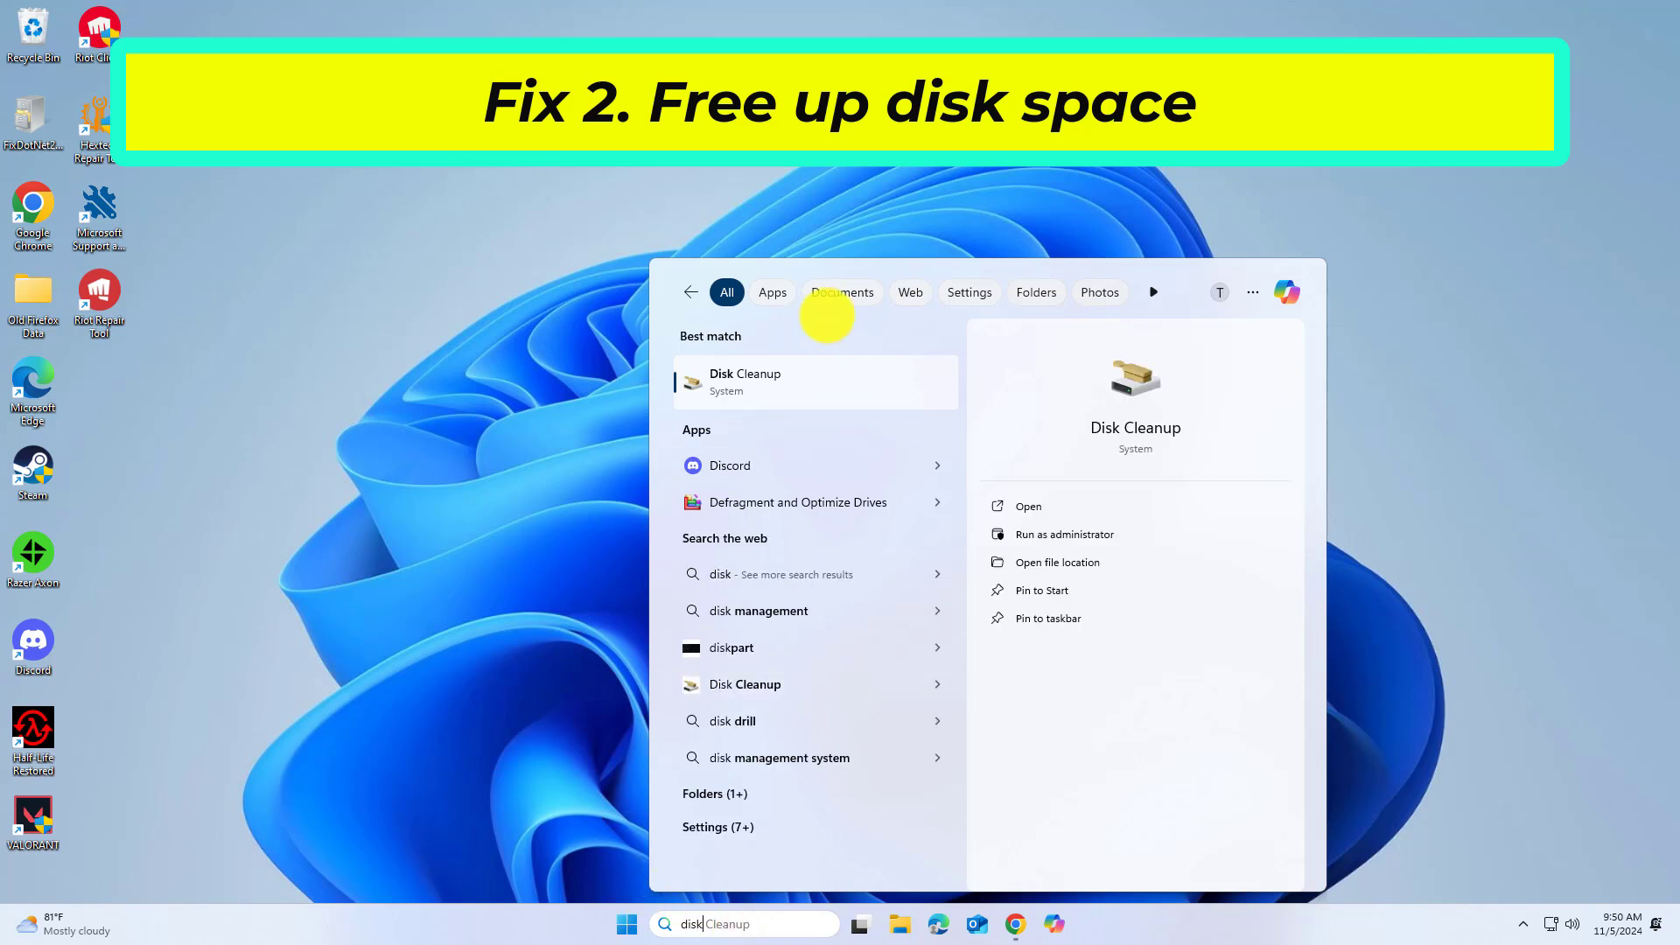
{"action": "left_click", "coordinate": [757, 374]}
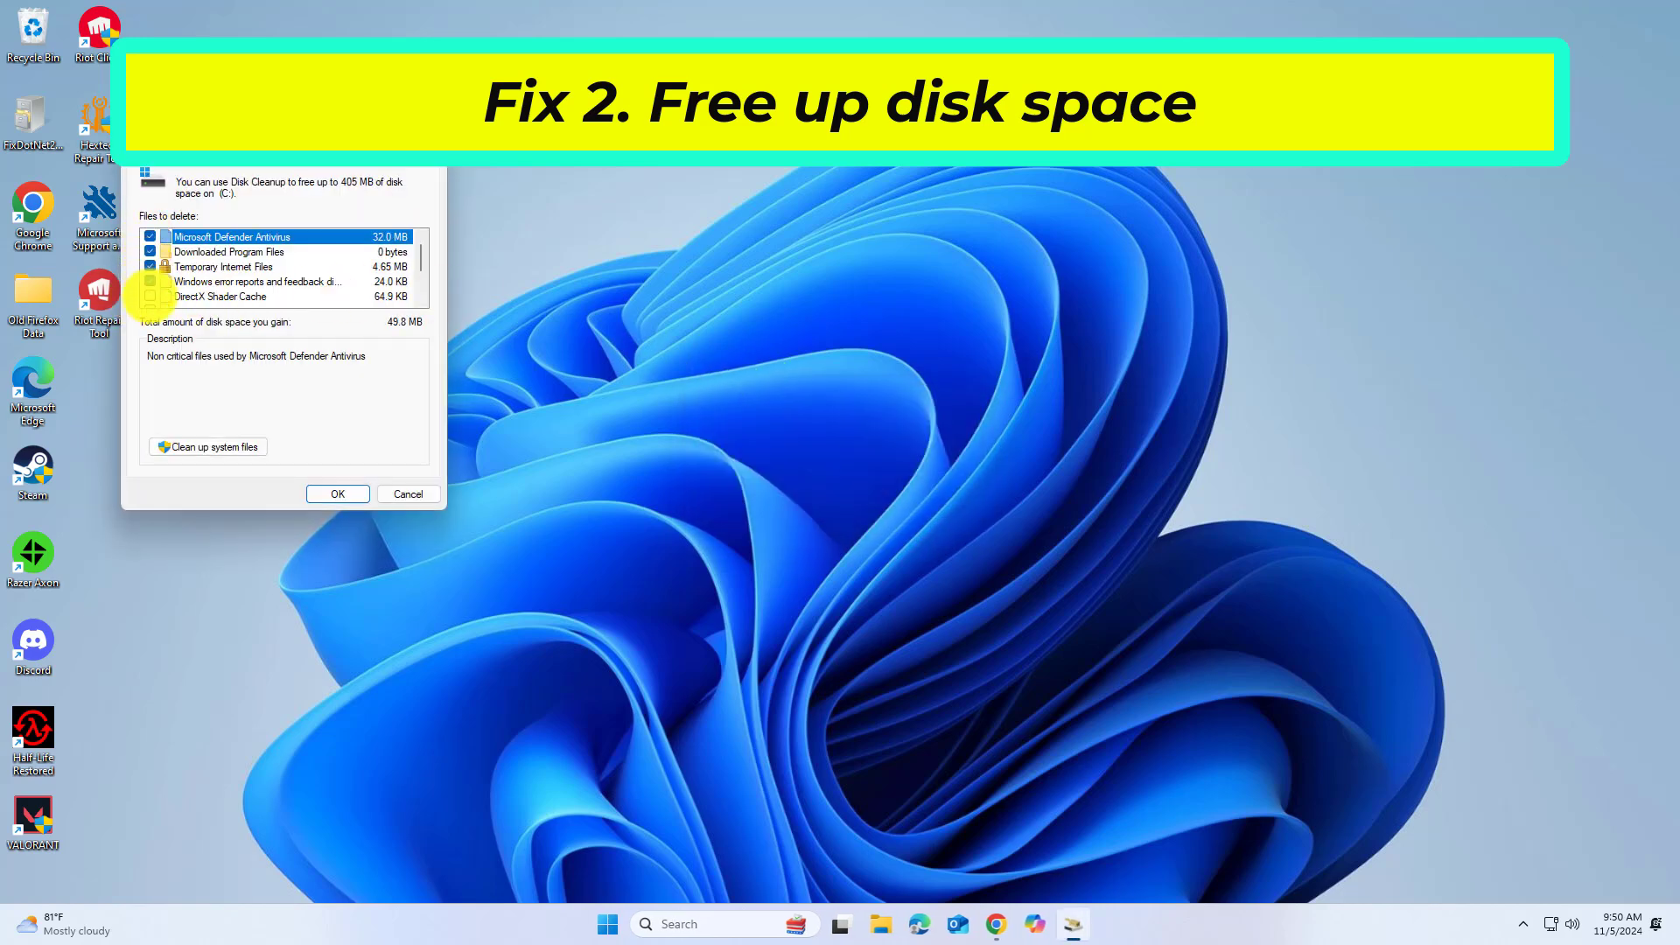
Step: Include all remaining file categories in the cleanup, such as DirectX Shader Cache and Delivery Optimization Files, and permanently delete the files
{"action": "scroll", "coordinate": [151, 291], "scroll_direction": "down", "scroll_amount": 2}
{"action": "left_click", "coordinate": [150, 281]}
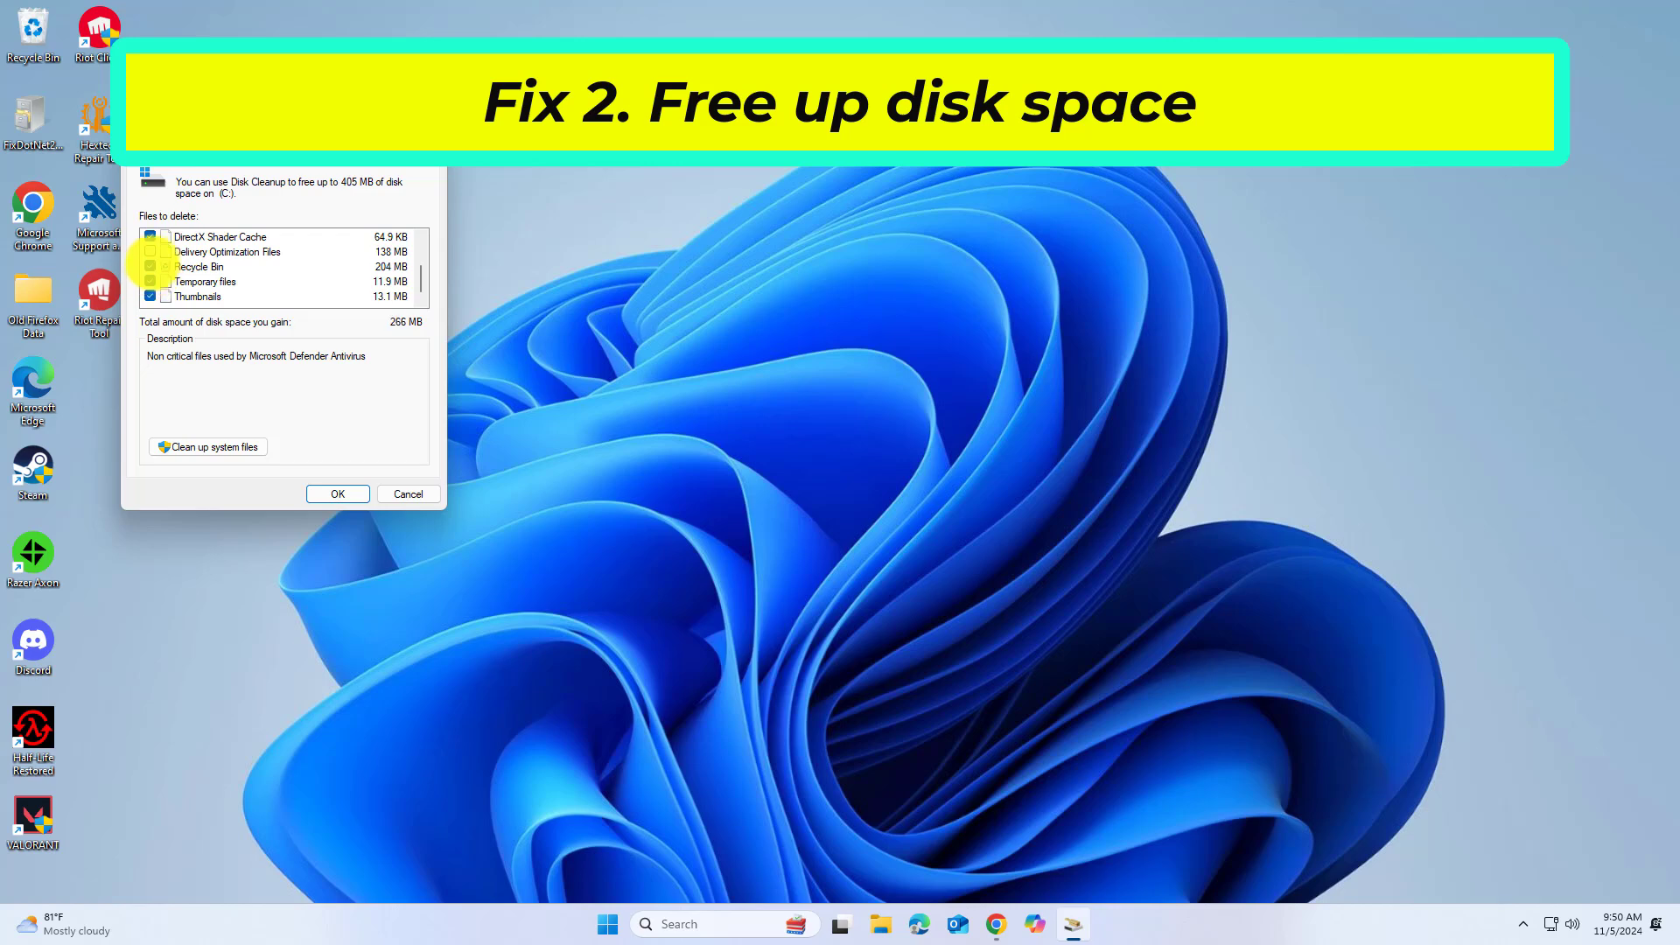
{"action": "left_click", "coordinate": [150, 251]}
{"action": "left_click", "coordinate": [354, 494]}
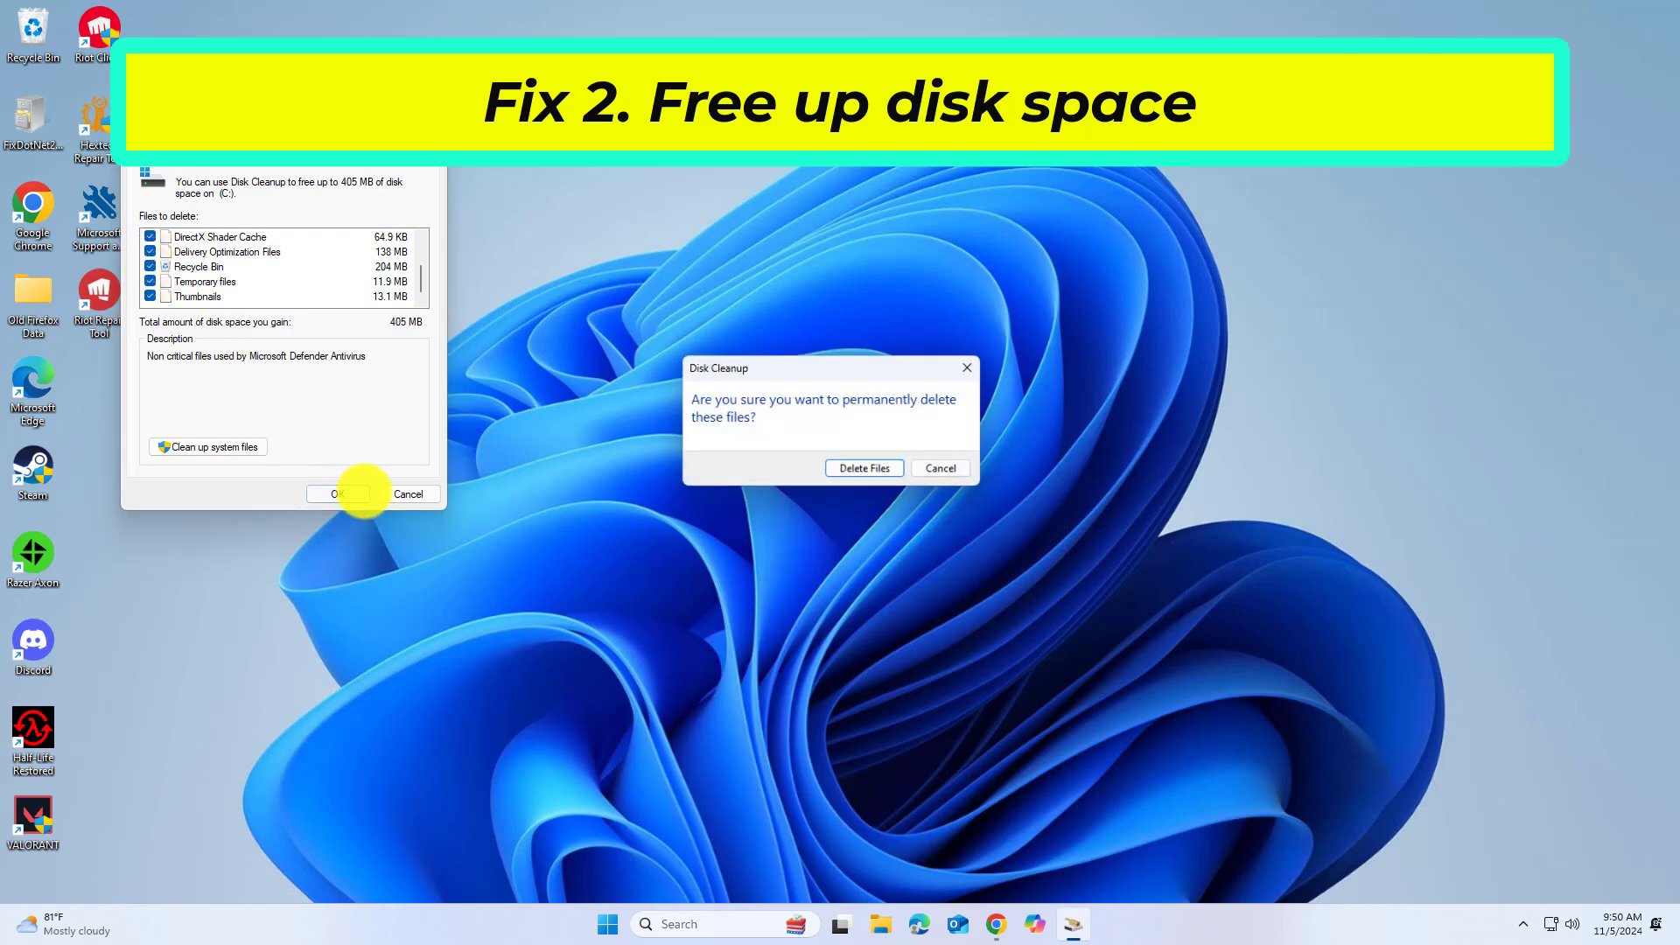
{"action": "left_click", "coordinate": [846, 468]}
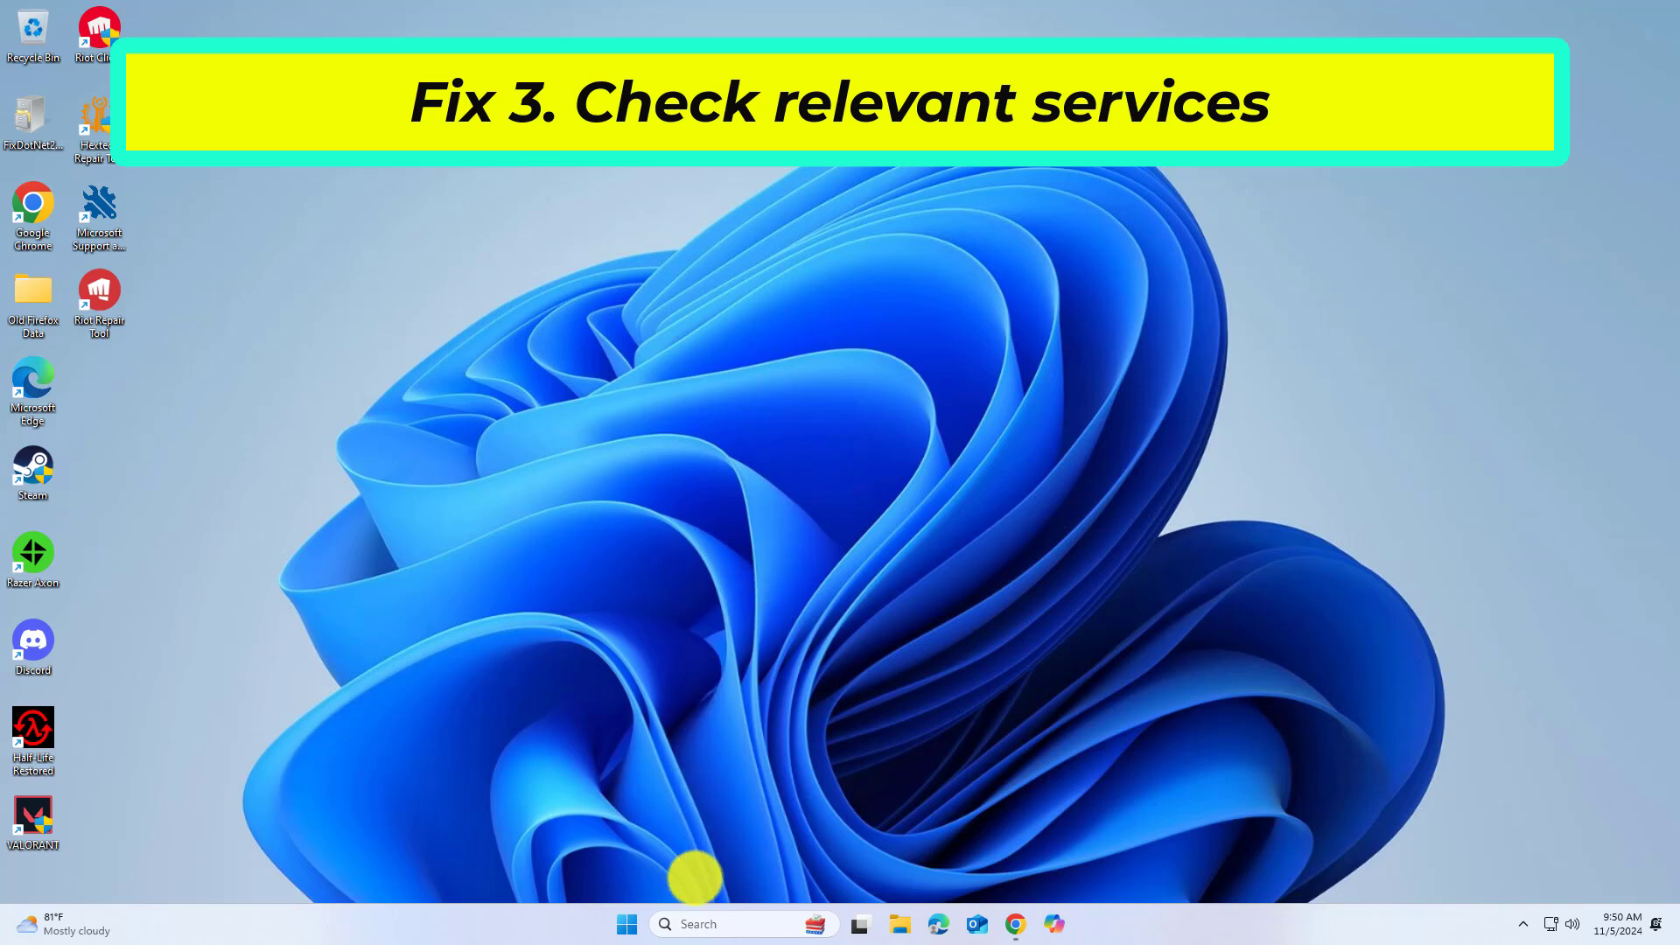
Step: Search Windows for "services" and open the Services console, allowing it to make changes to the device
{"action": "left_click", "coordinate": [713, 923]}
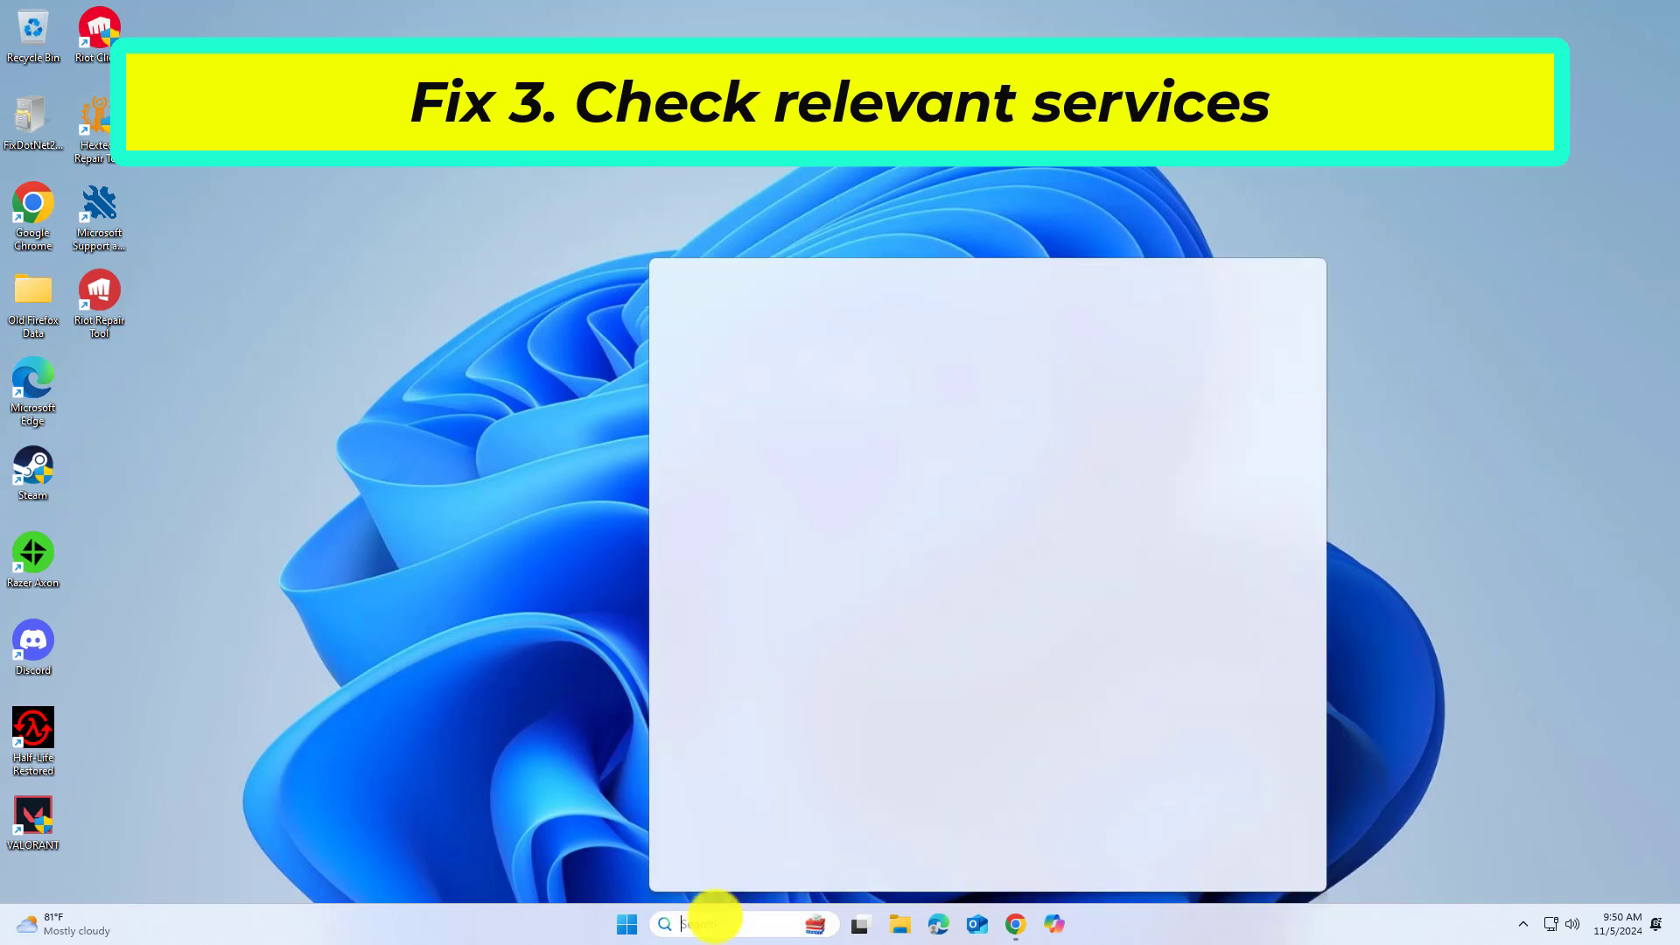
{"action": "type", "text": "s"}
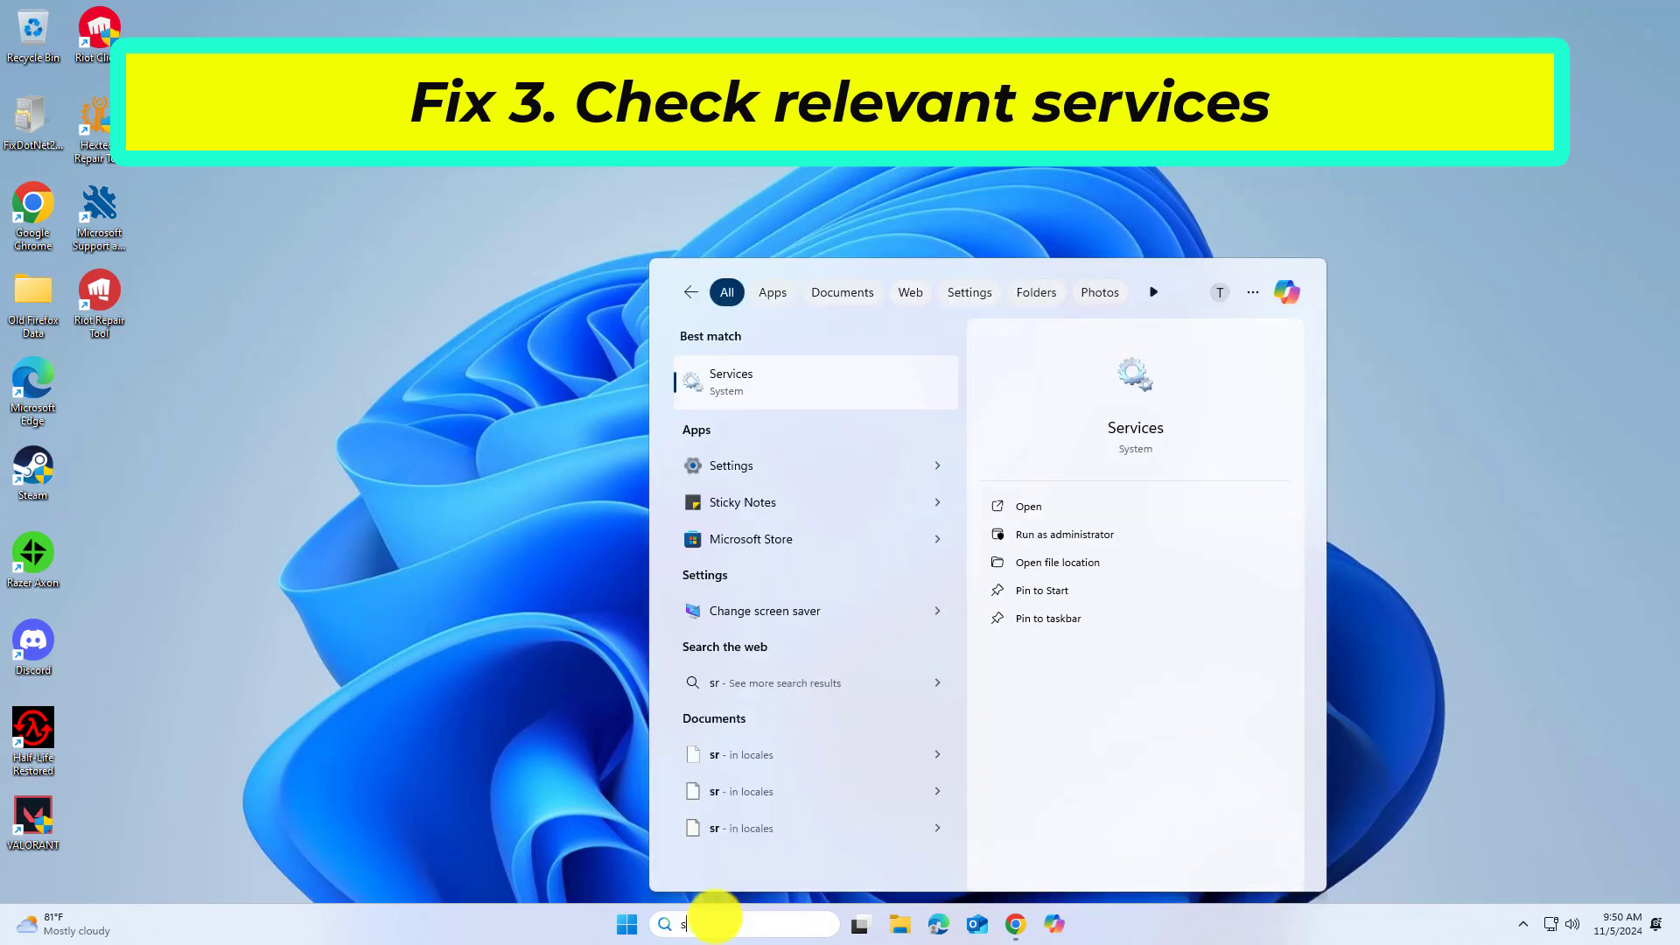
{"action": "type", "text": "ervices"}
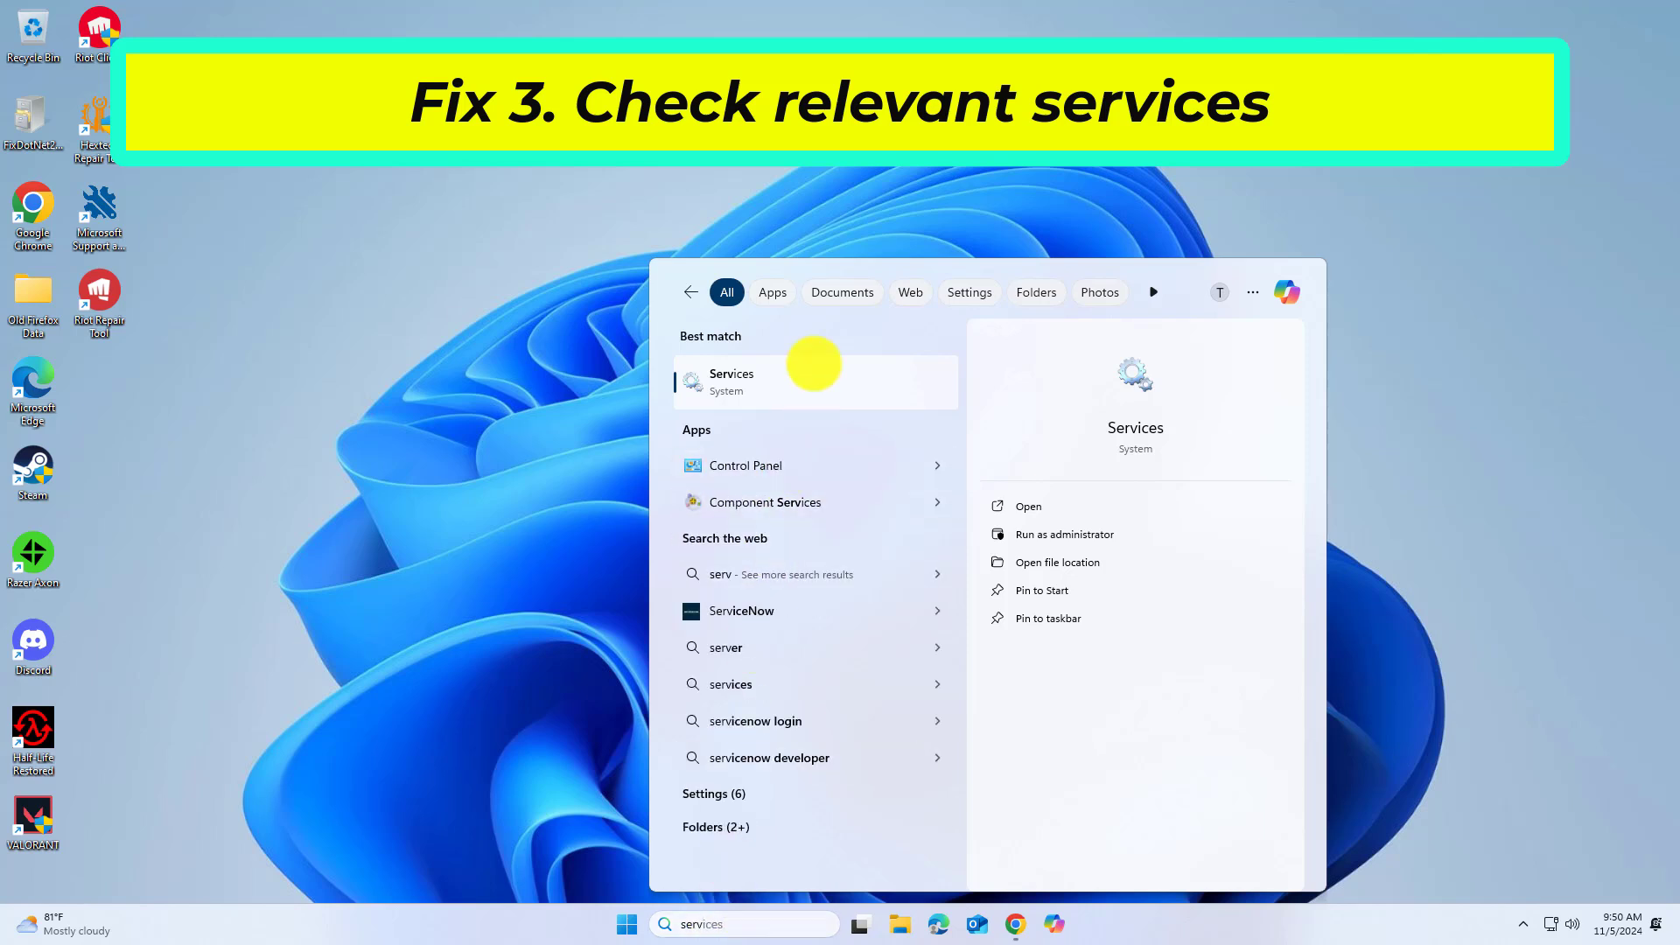
{"action": "left_click", "coordinate": [814, 363]}
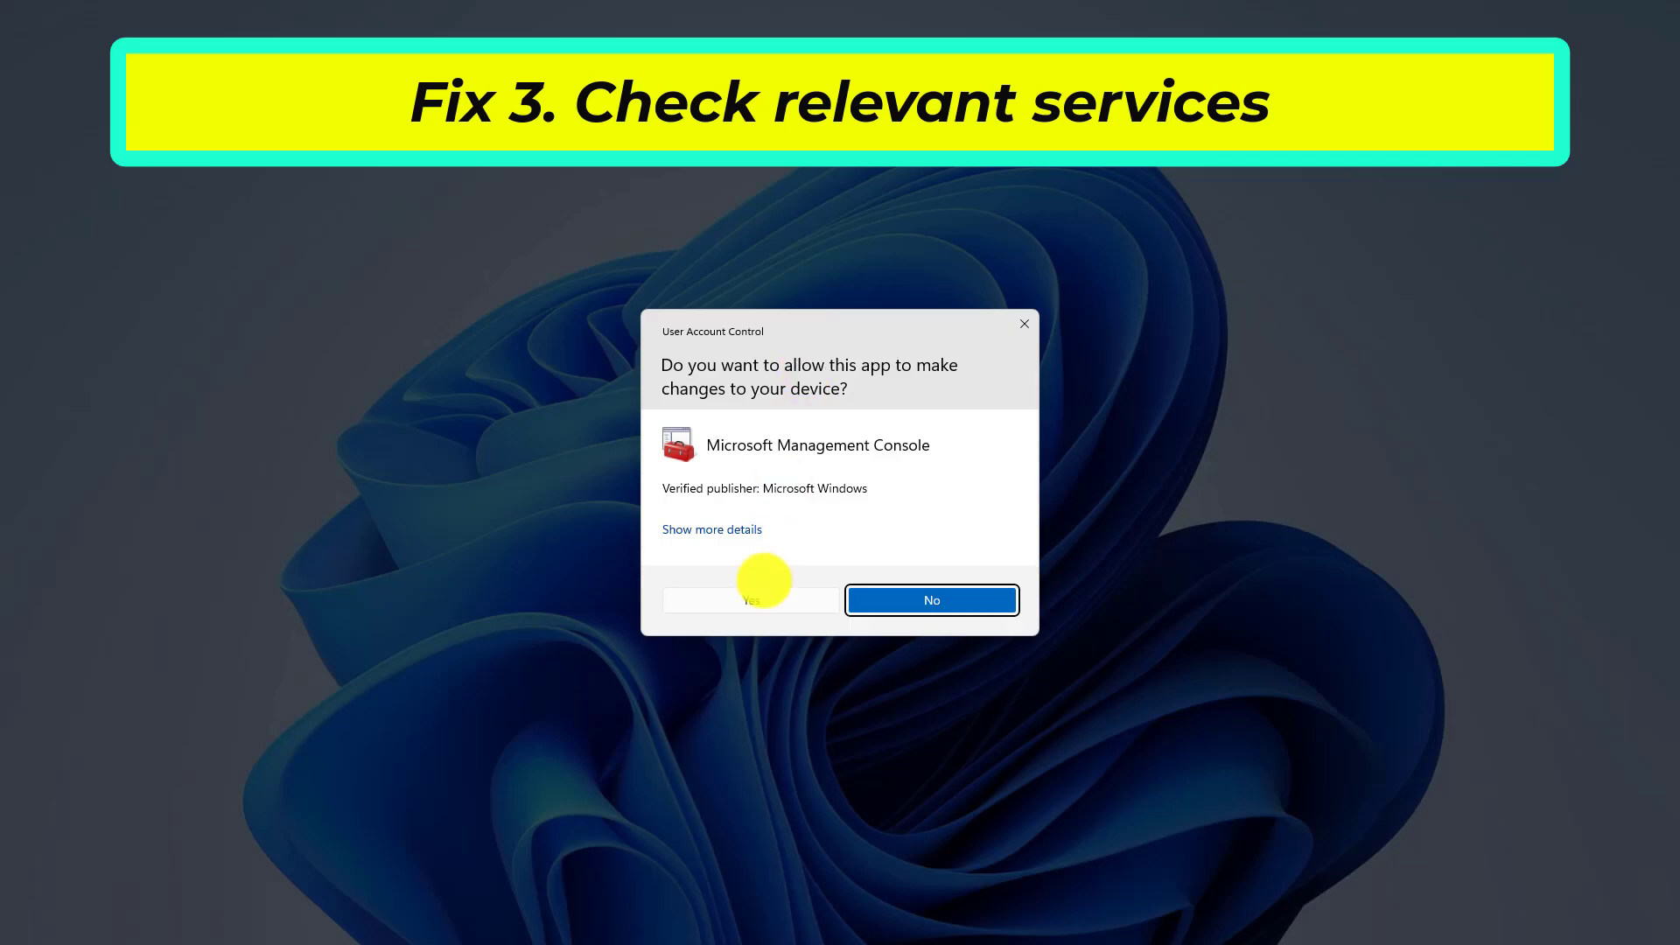
{"action": "left_click", "coordinate": [756, 606]}
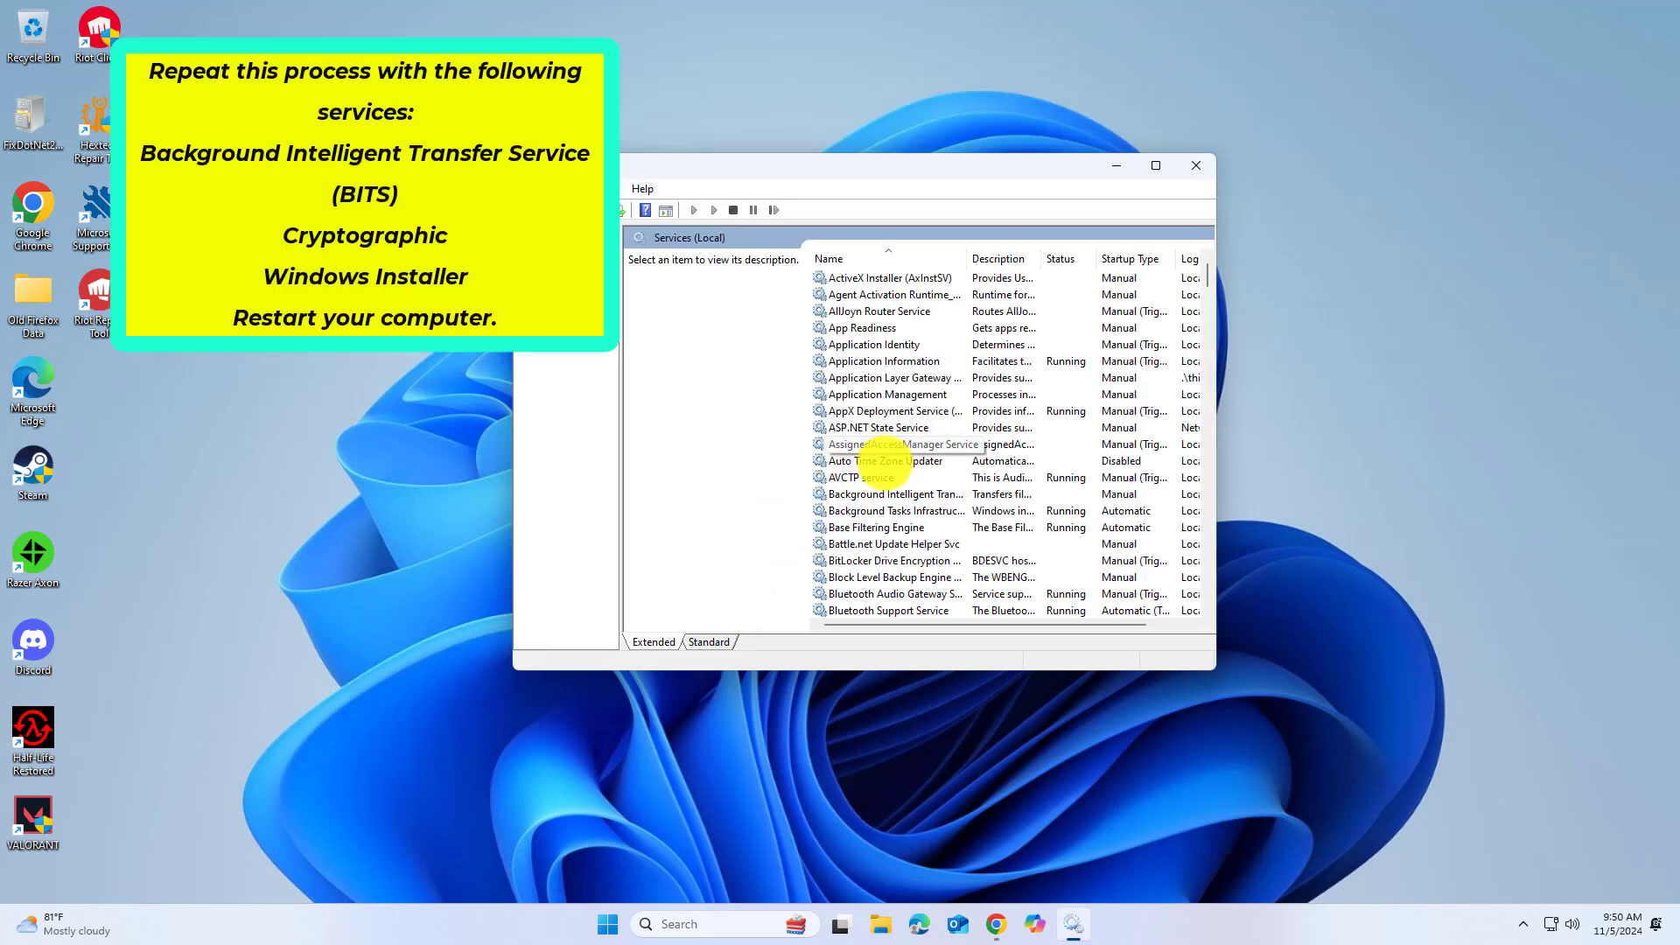
Step: Set the Background Intelligent Transfer Service's startup type to Automatic and start the service
{"action": "scroll", "coordinate": [885, 463], "scroll_direction": "down", "scroll_amount": 3}
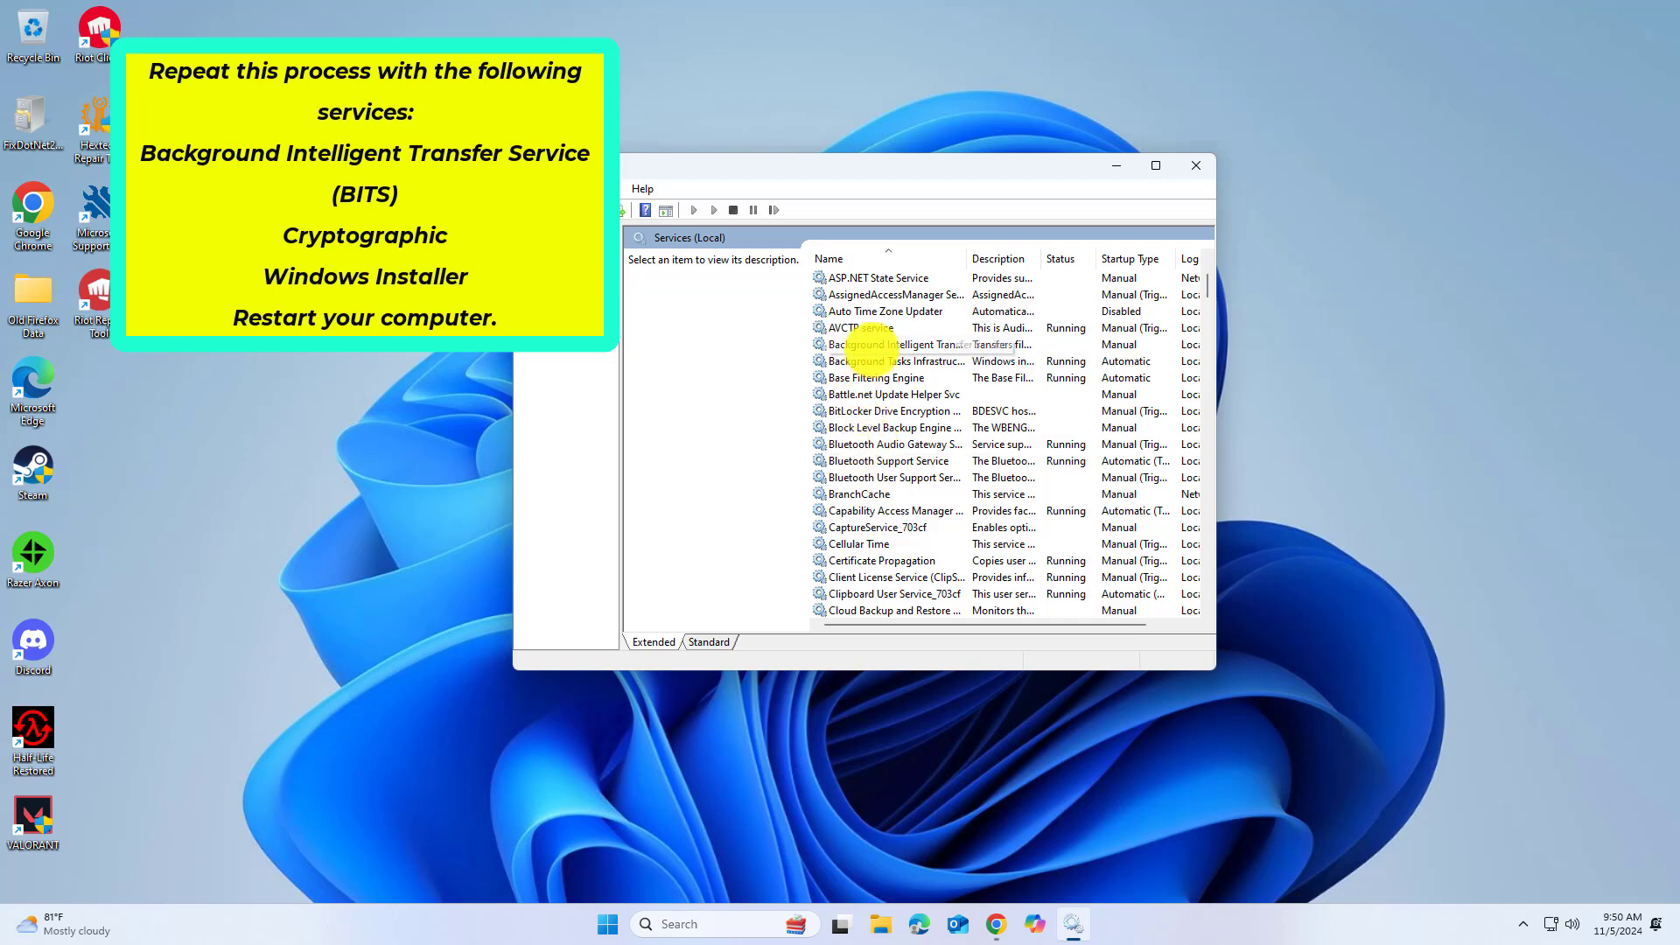
{"action": "left_click", "coordinate": [869, 345]}
{"action": "right_click", "coordinate": [899, 343]}
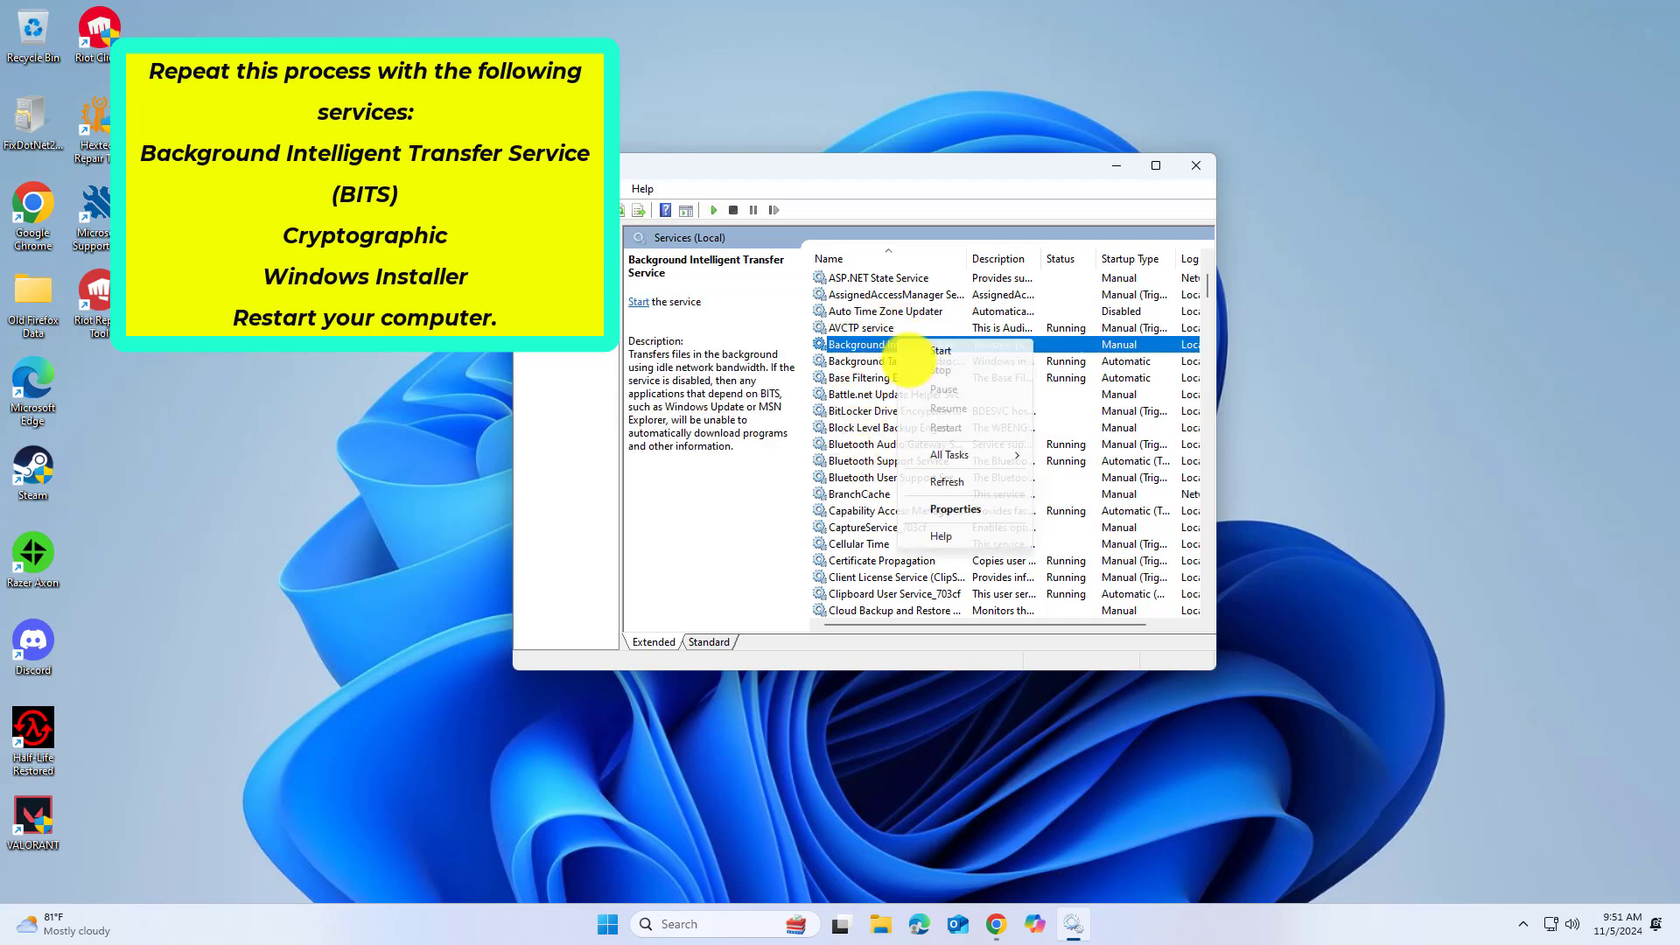
{"action": "left_click", "coordinate": [949, 512]}
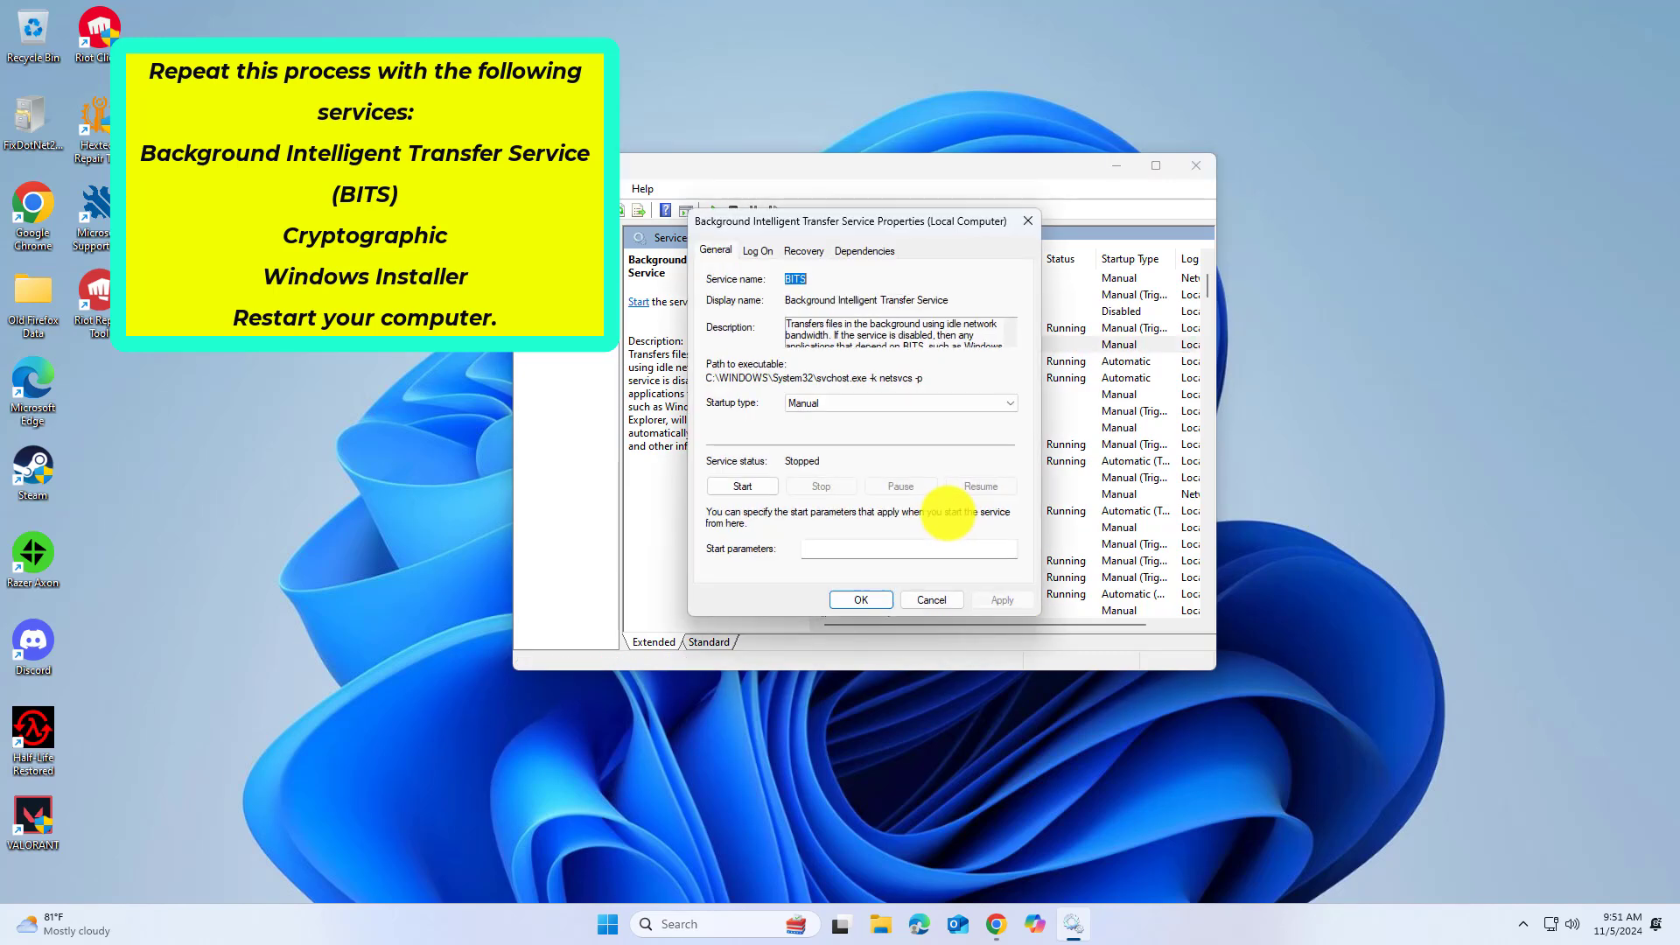
{"action": "left_click", "coordinate": [827, 402]}
{"action": "left_click", "coordinate": [822, 429]}
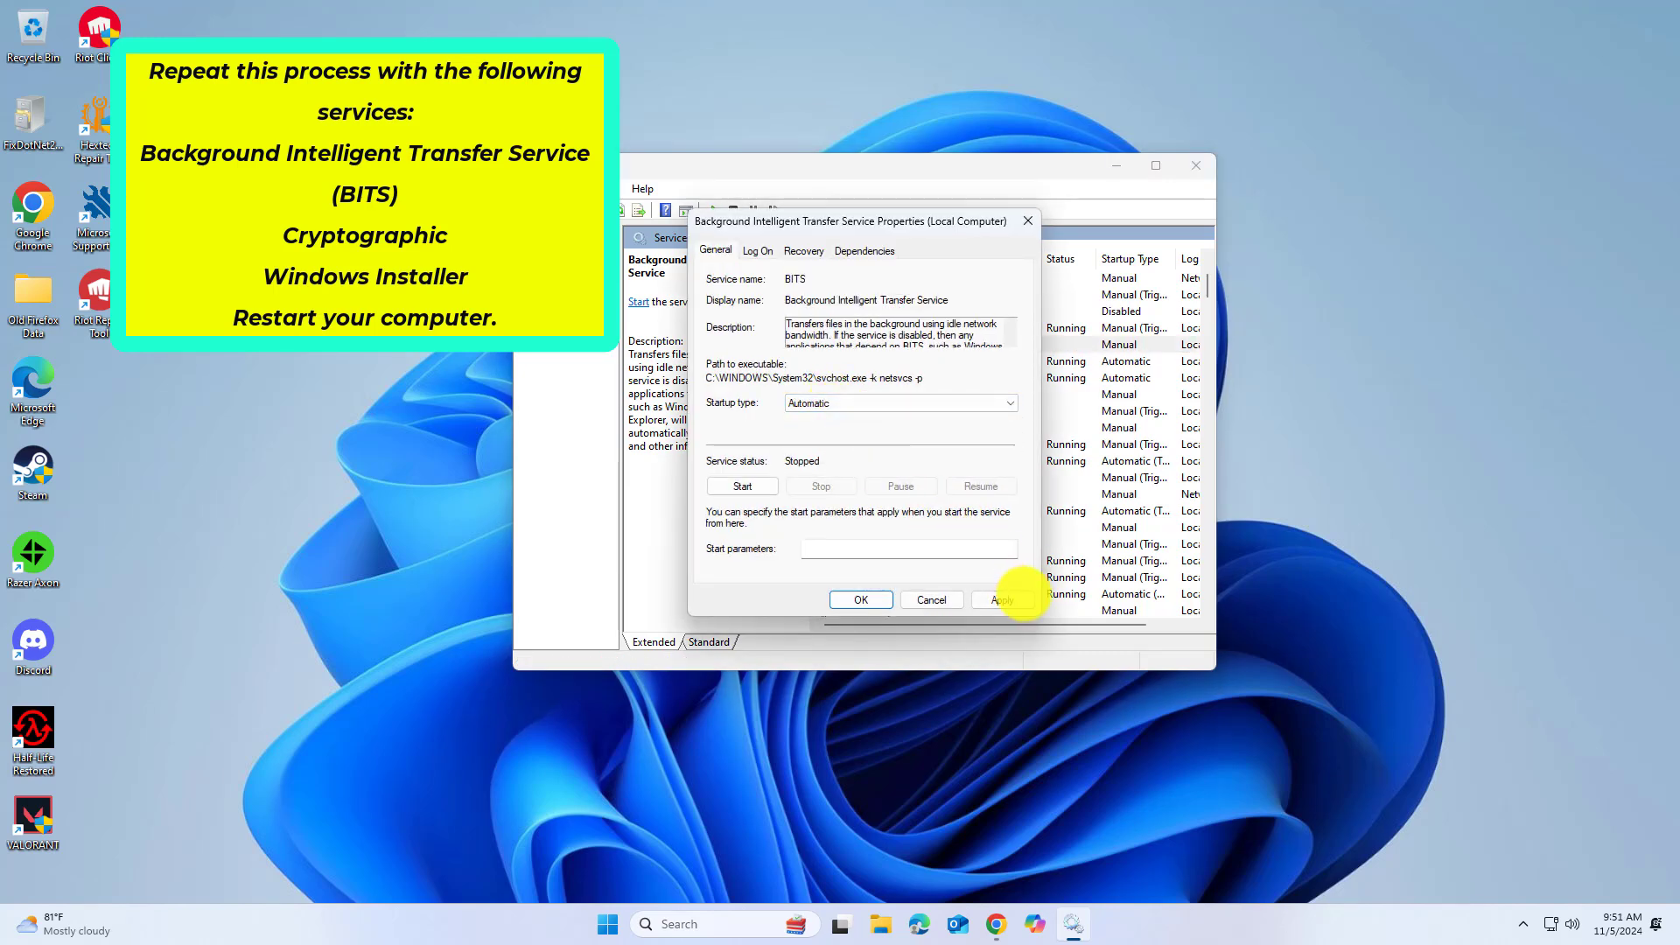
{"action": "left_click", "coordinate": [1002, 600]}
{"action": "left_click", "coordinate": [861, 599]}
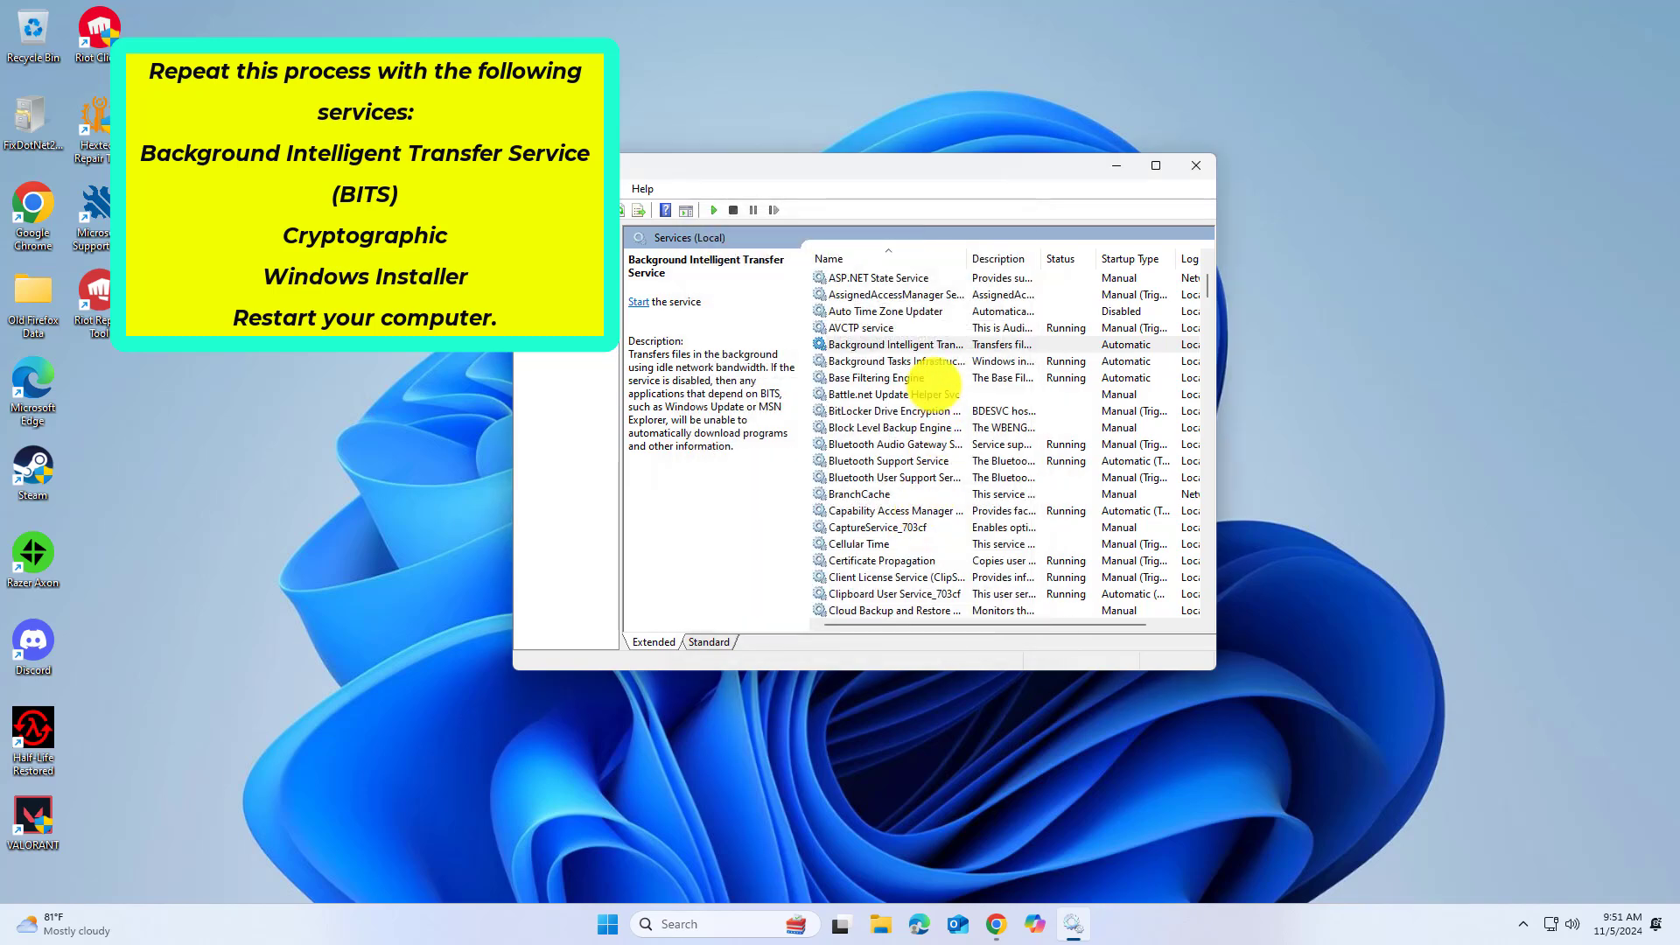
{"action": "right_click", "coordinate": [935, 345]}
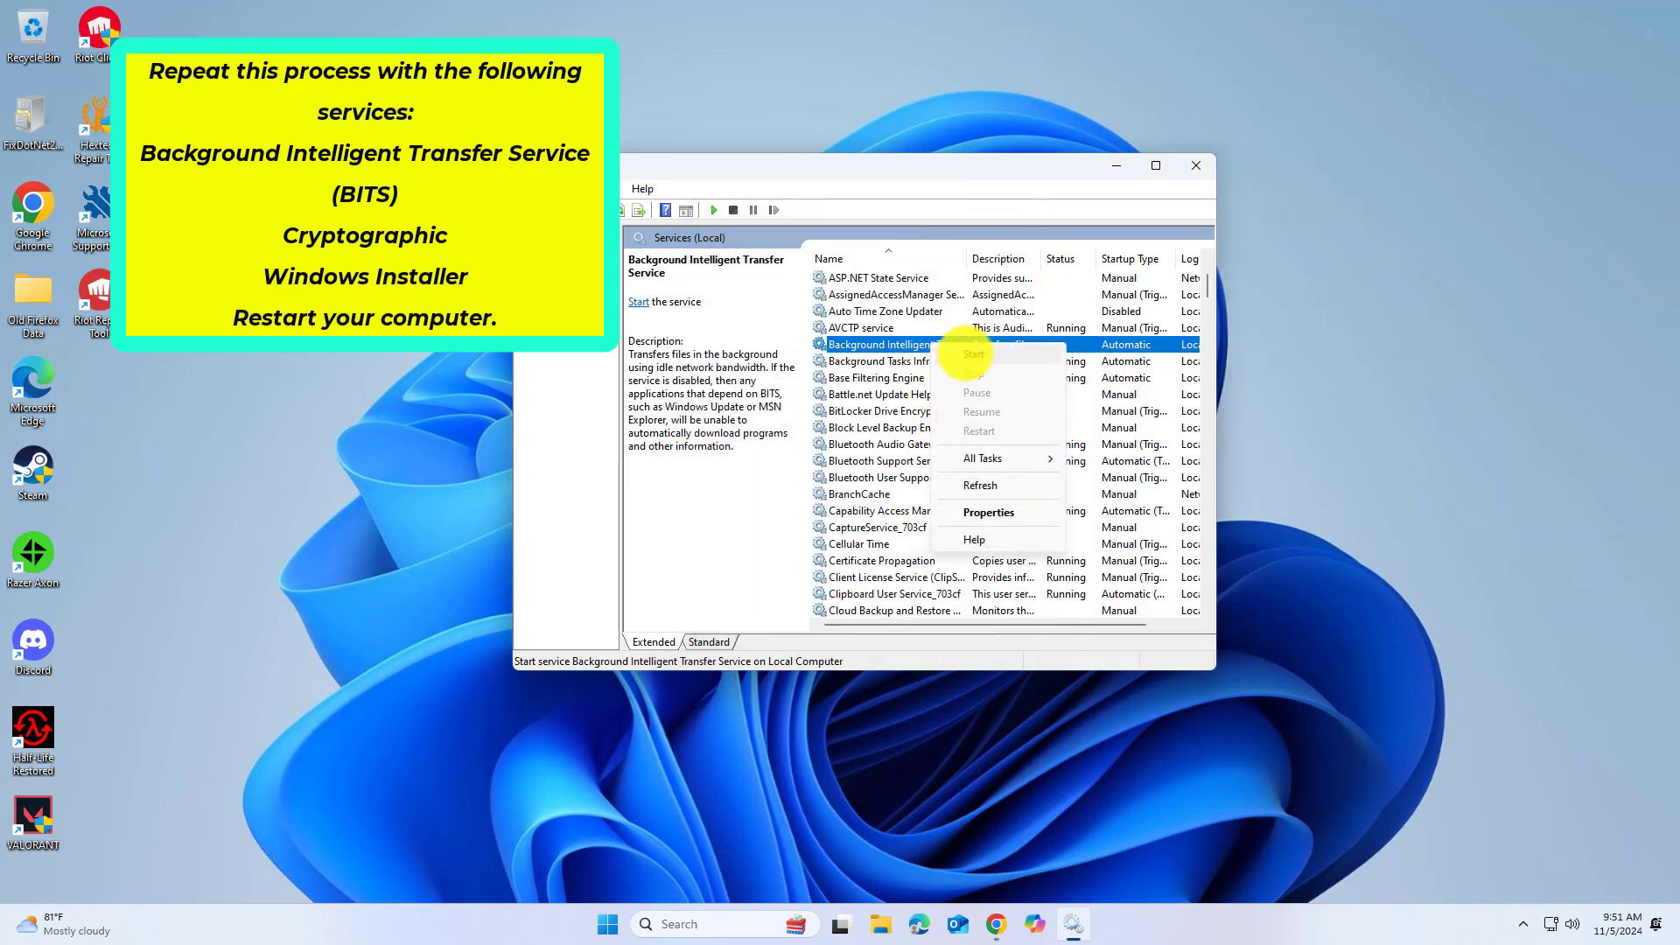
{"action": "left_click", "coordinate": [973, 353]}
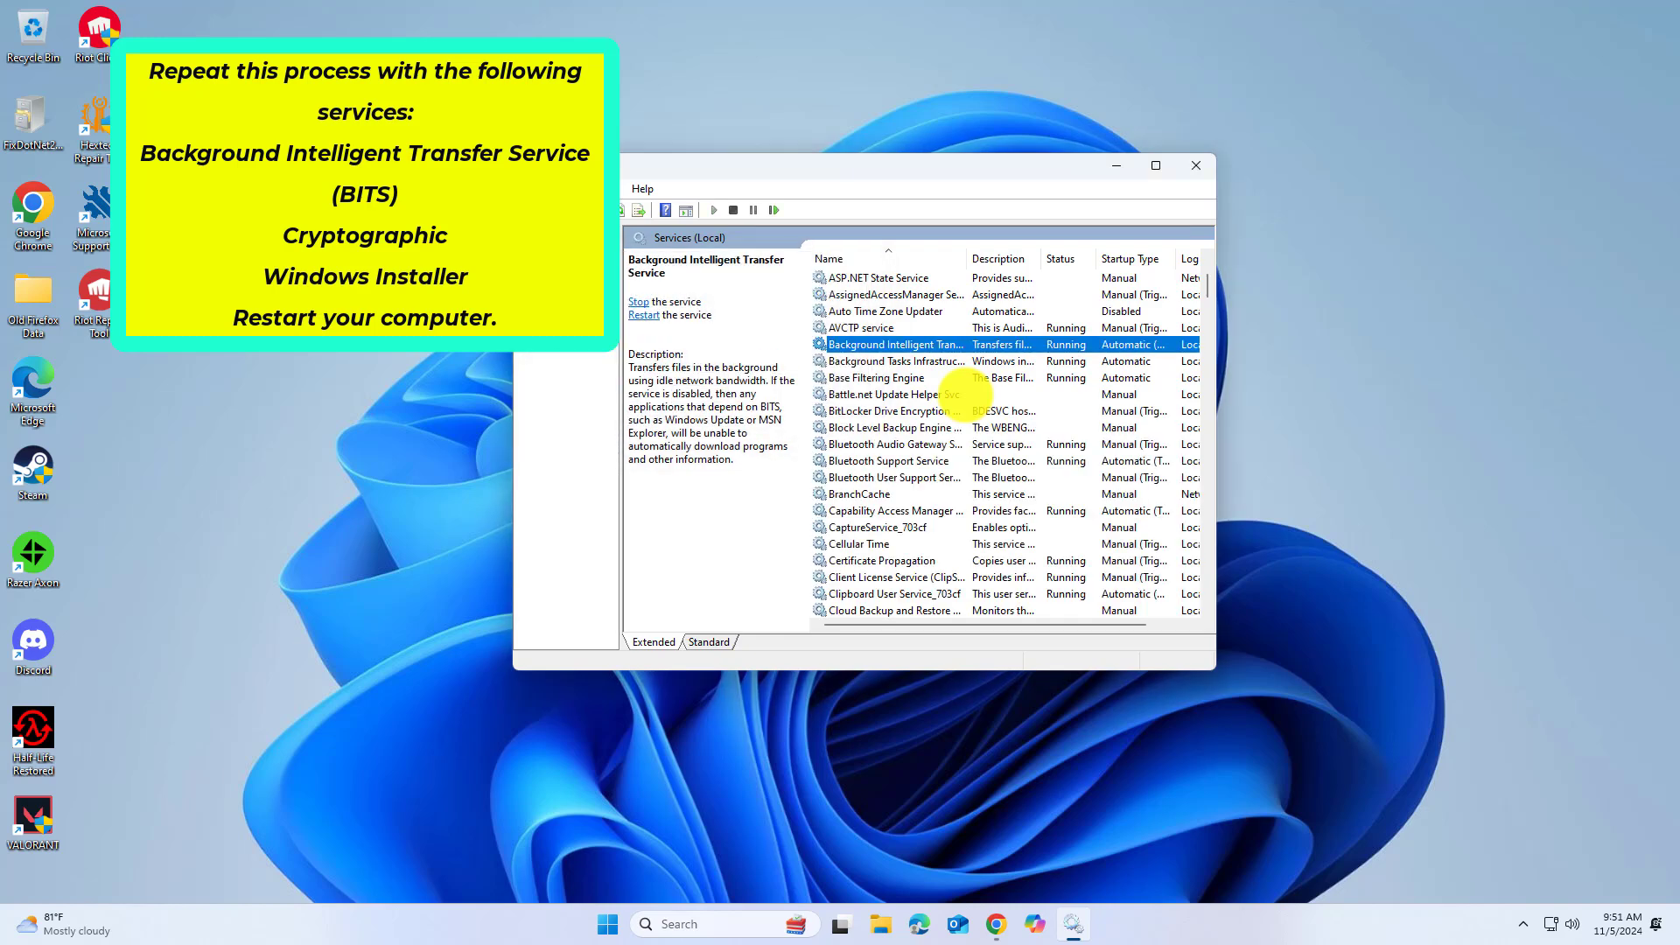
Step: Set the startup type of Cryptographic Services to Automatic and confirm its properties
{"action": "scroll", "coordinate": [958, 451], "scroll_direction": "down", "scroll_amount": 2}
{"action": "scroll", "coordinate": [947, 463], "scroll_direction": "down", "scroll_amount": 3}
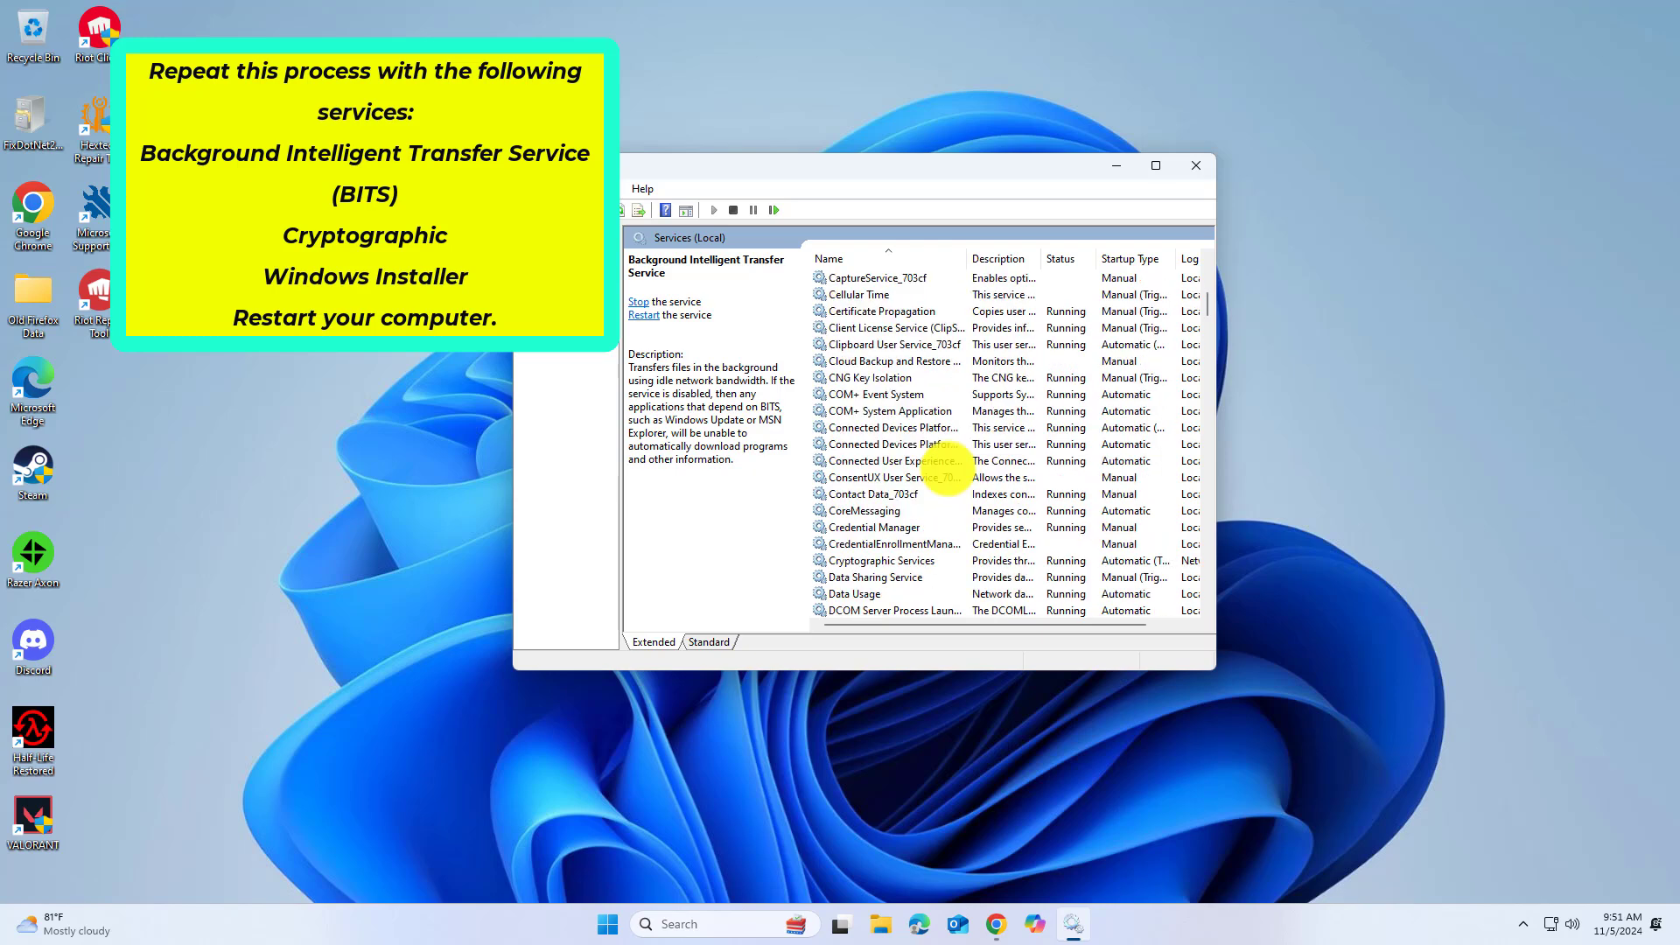
{"action": "scroll", "coordinate": [950, 470], "scroll_direction": "down", "scroll_amount": 1}
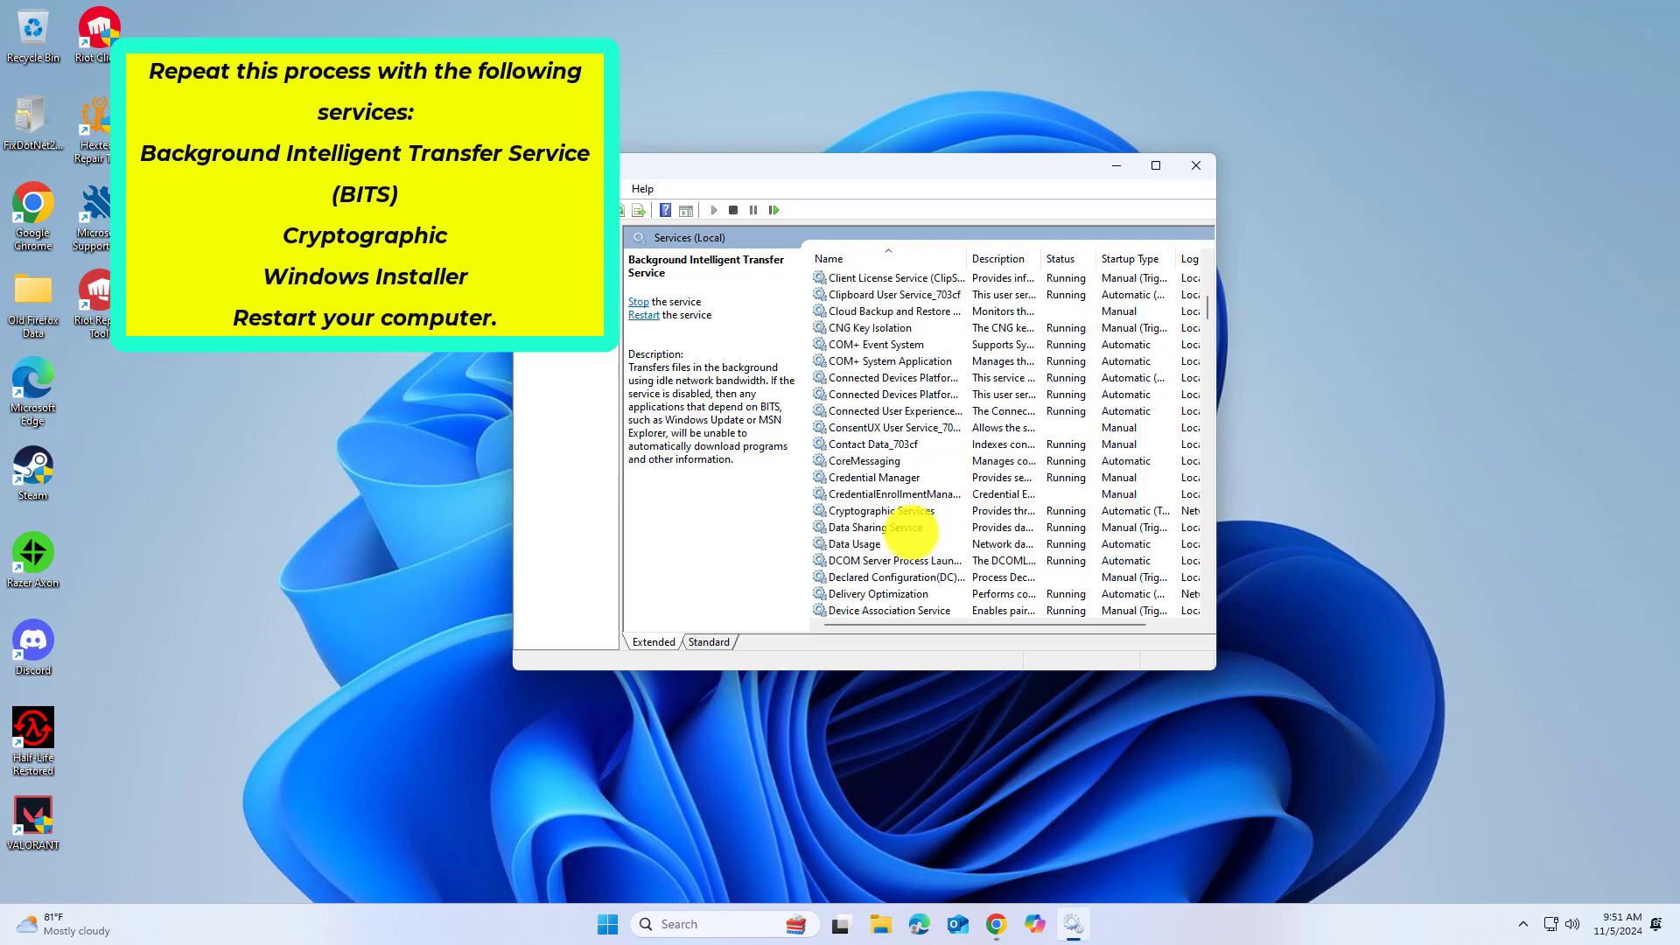
{"action": "left_click", "coordinate": [886, 510]}
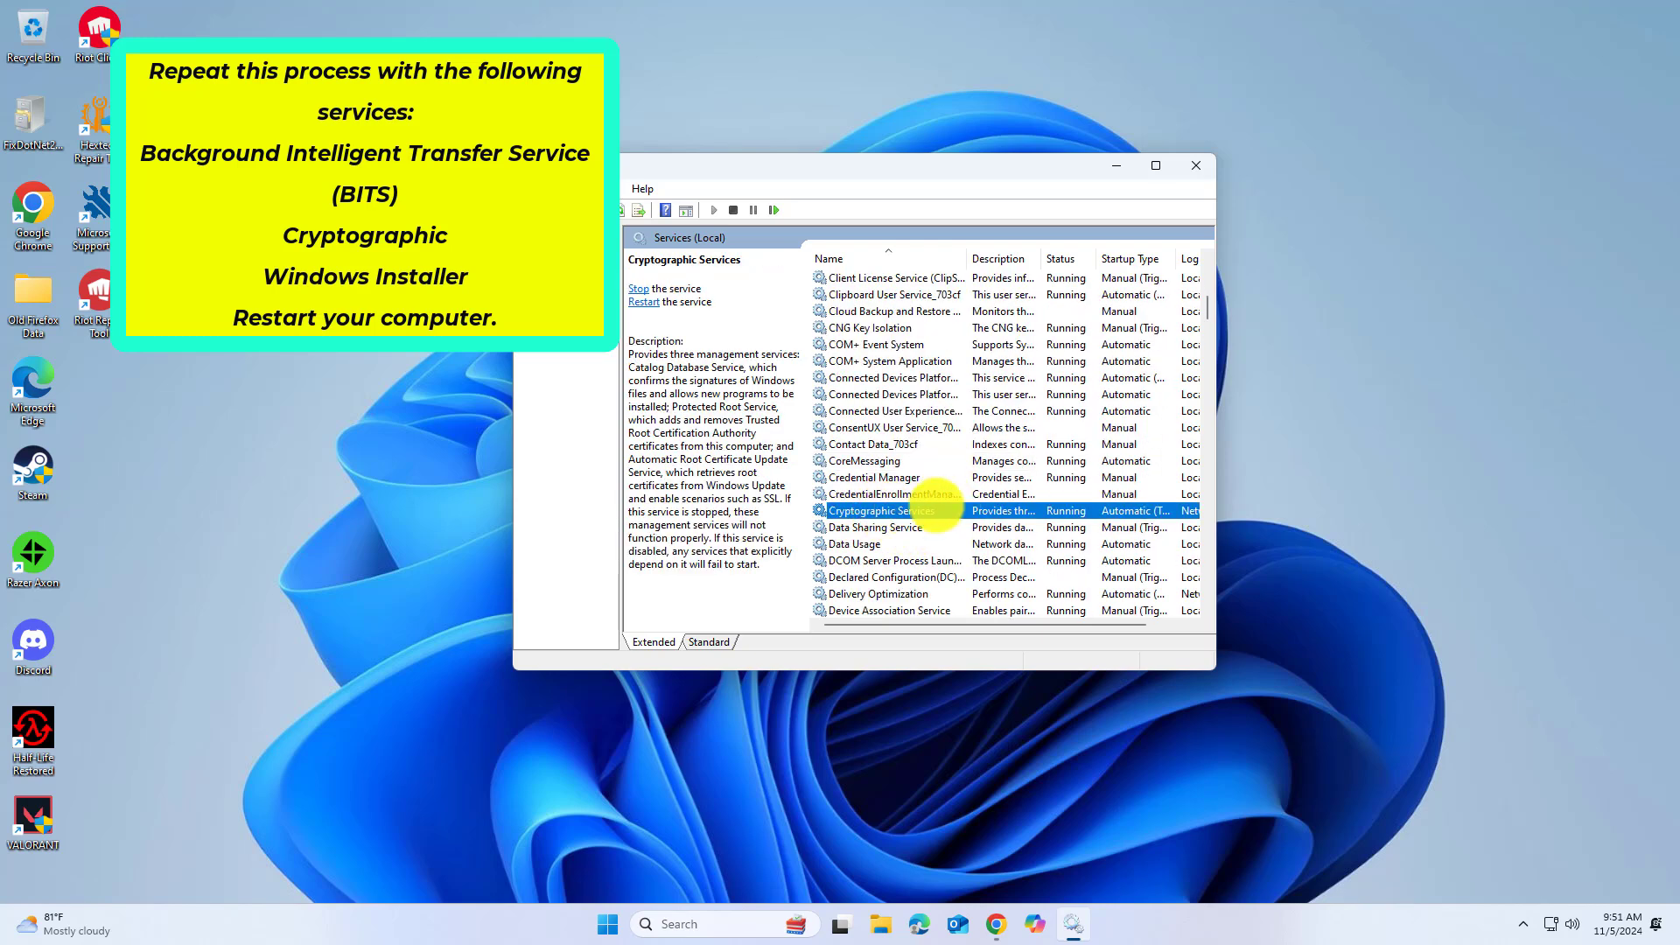
{"action": "double_click", "coordinate": [935, 510]}
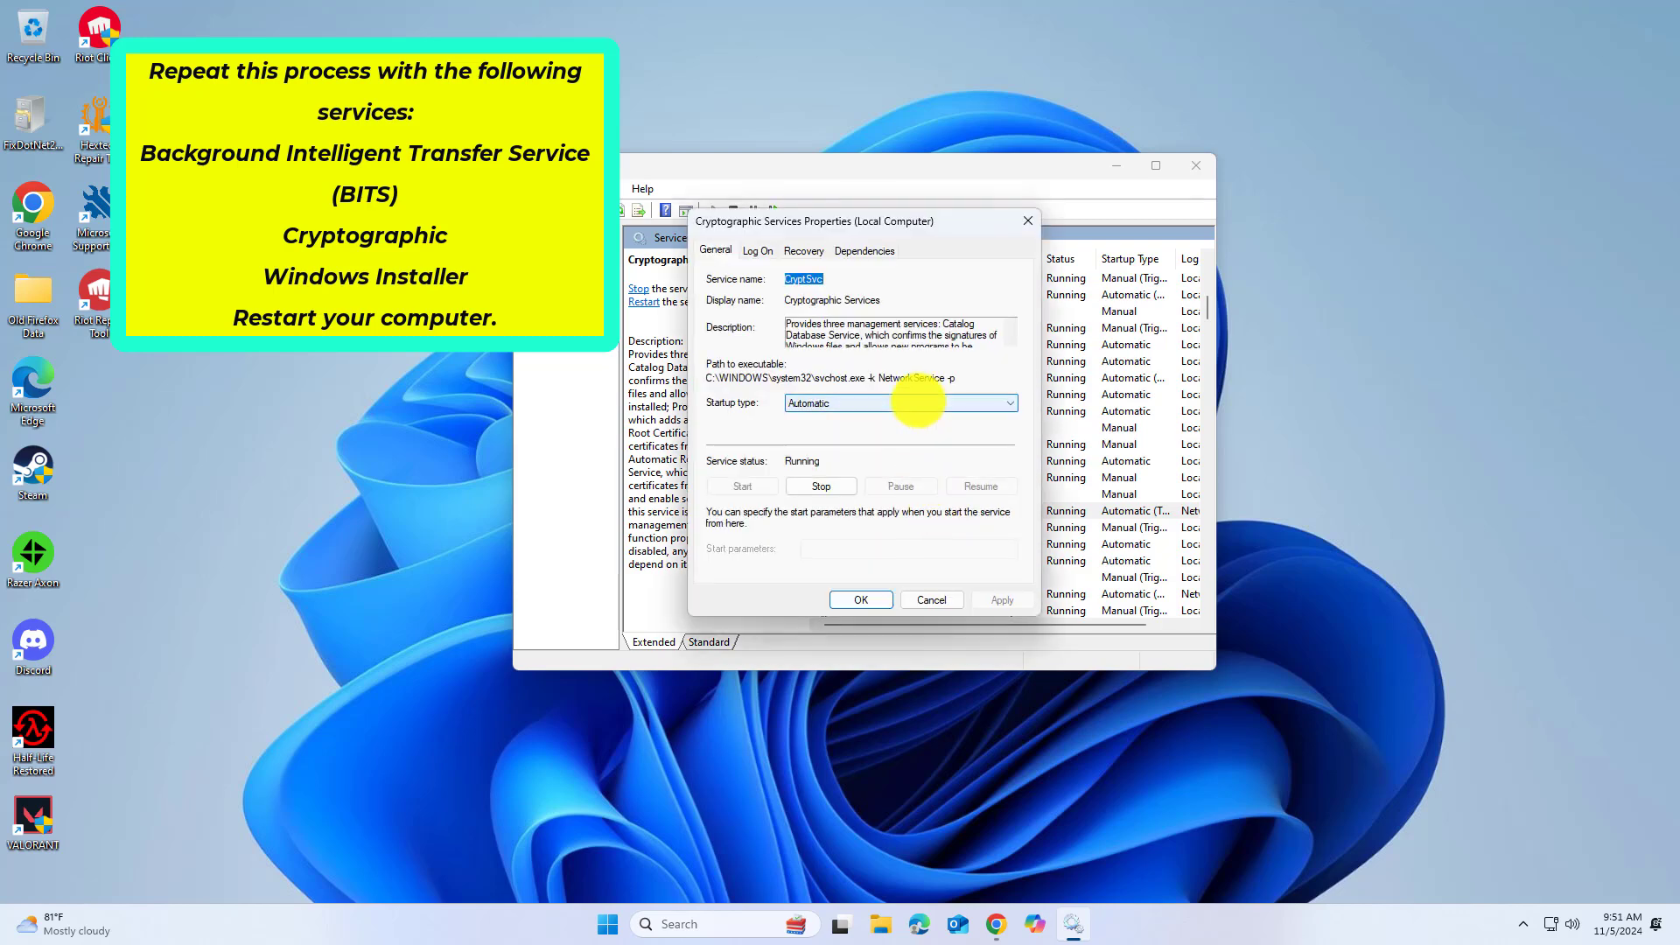
{"action": "left_click", "coordinate": [917, 404]}
{"action": "left_click", "coordinate": [910, 431]}
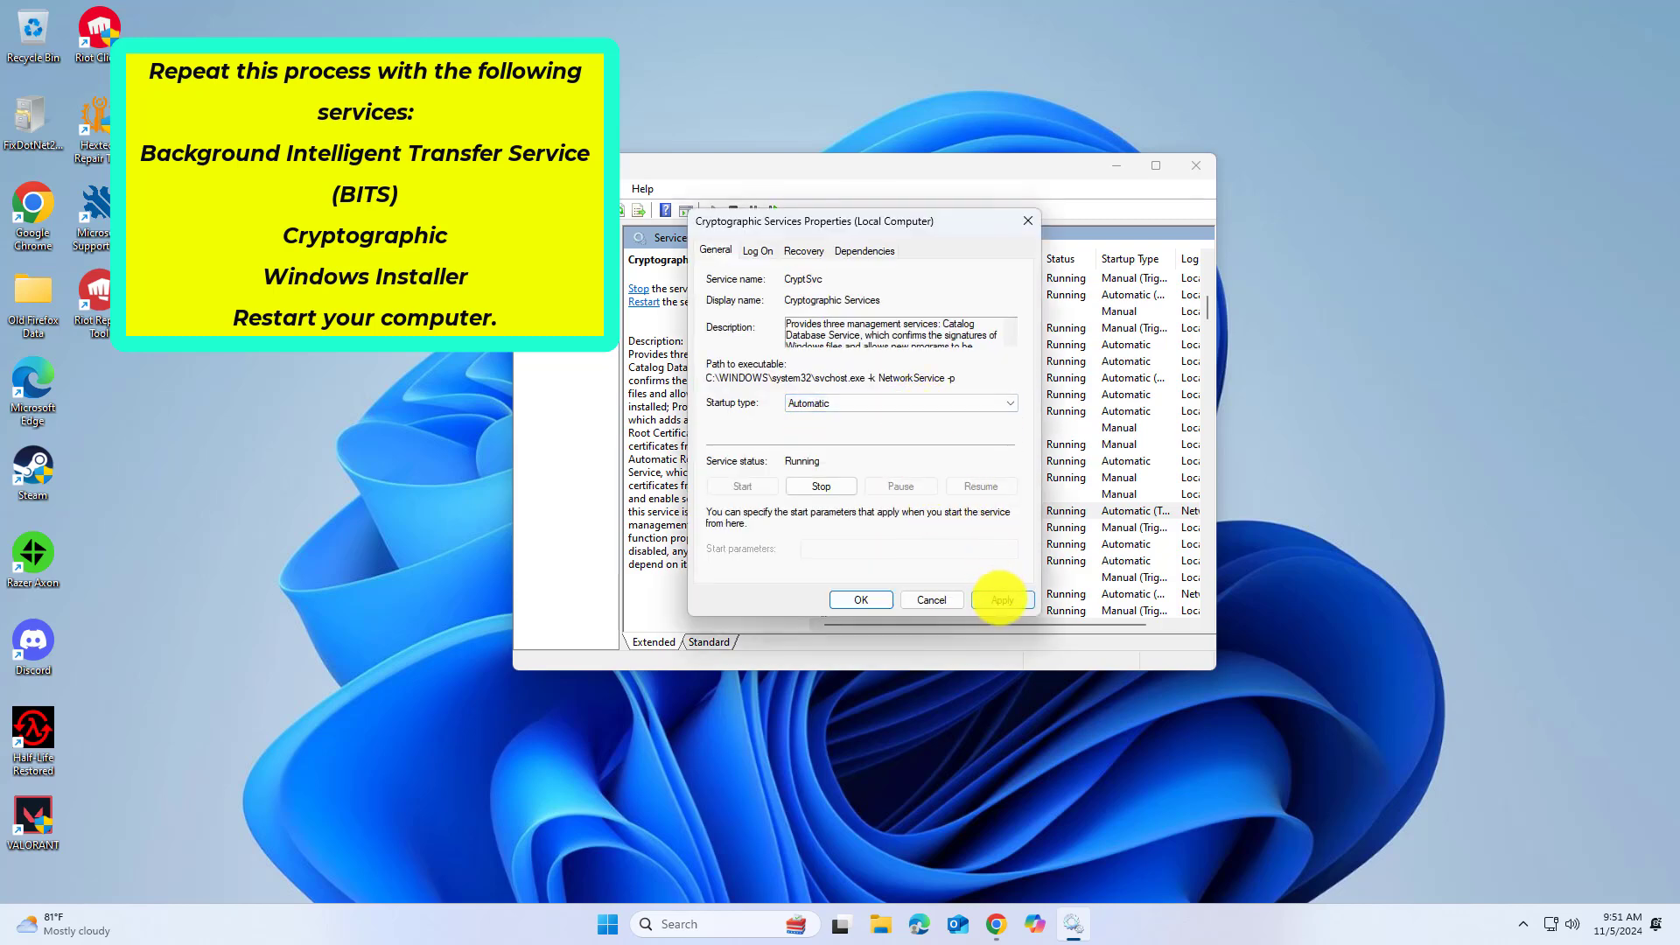
{"action": "left_click", "coordinate": [863, 600]}
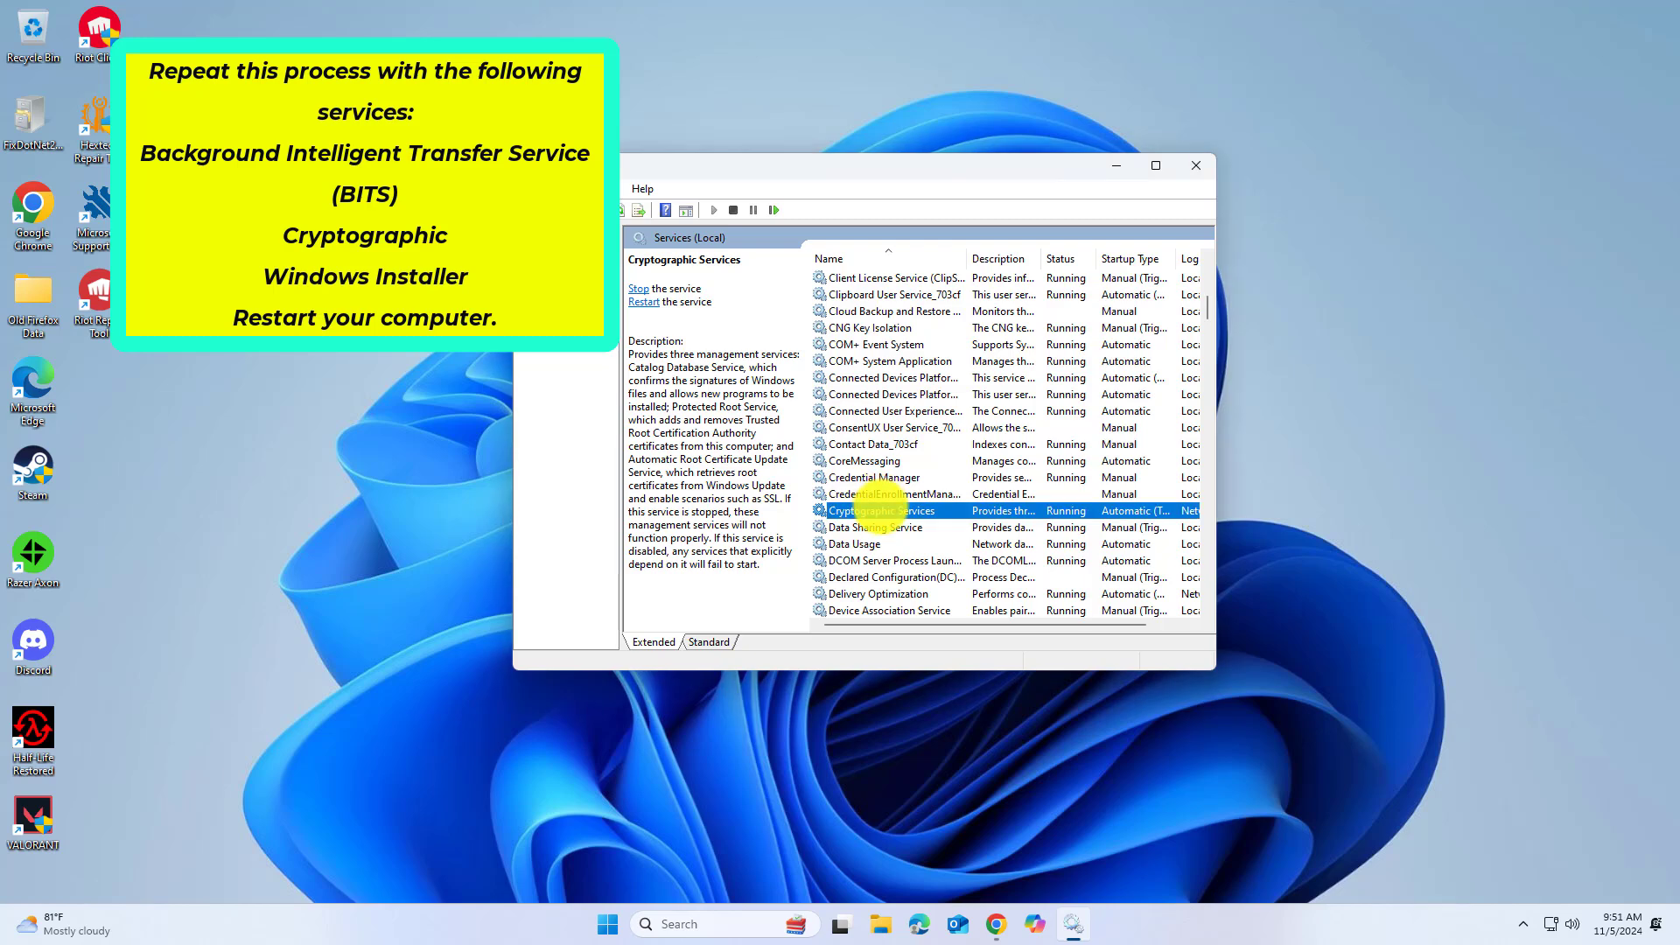
Step: Stop Cryptographic Services and start the service again
{"action": "right_click", "coordinate": [879, 513]}
{"action": "left_click", "coordinate": [911, 538]}
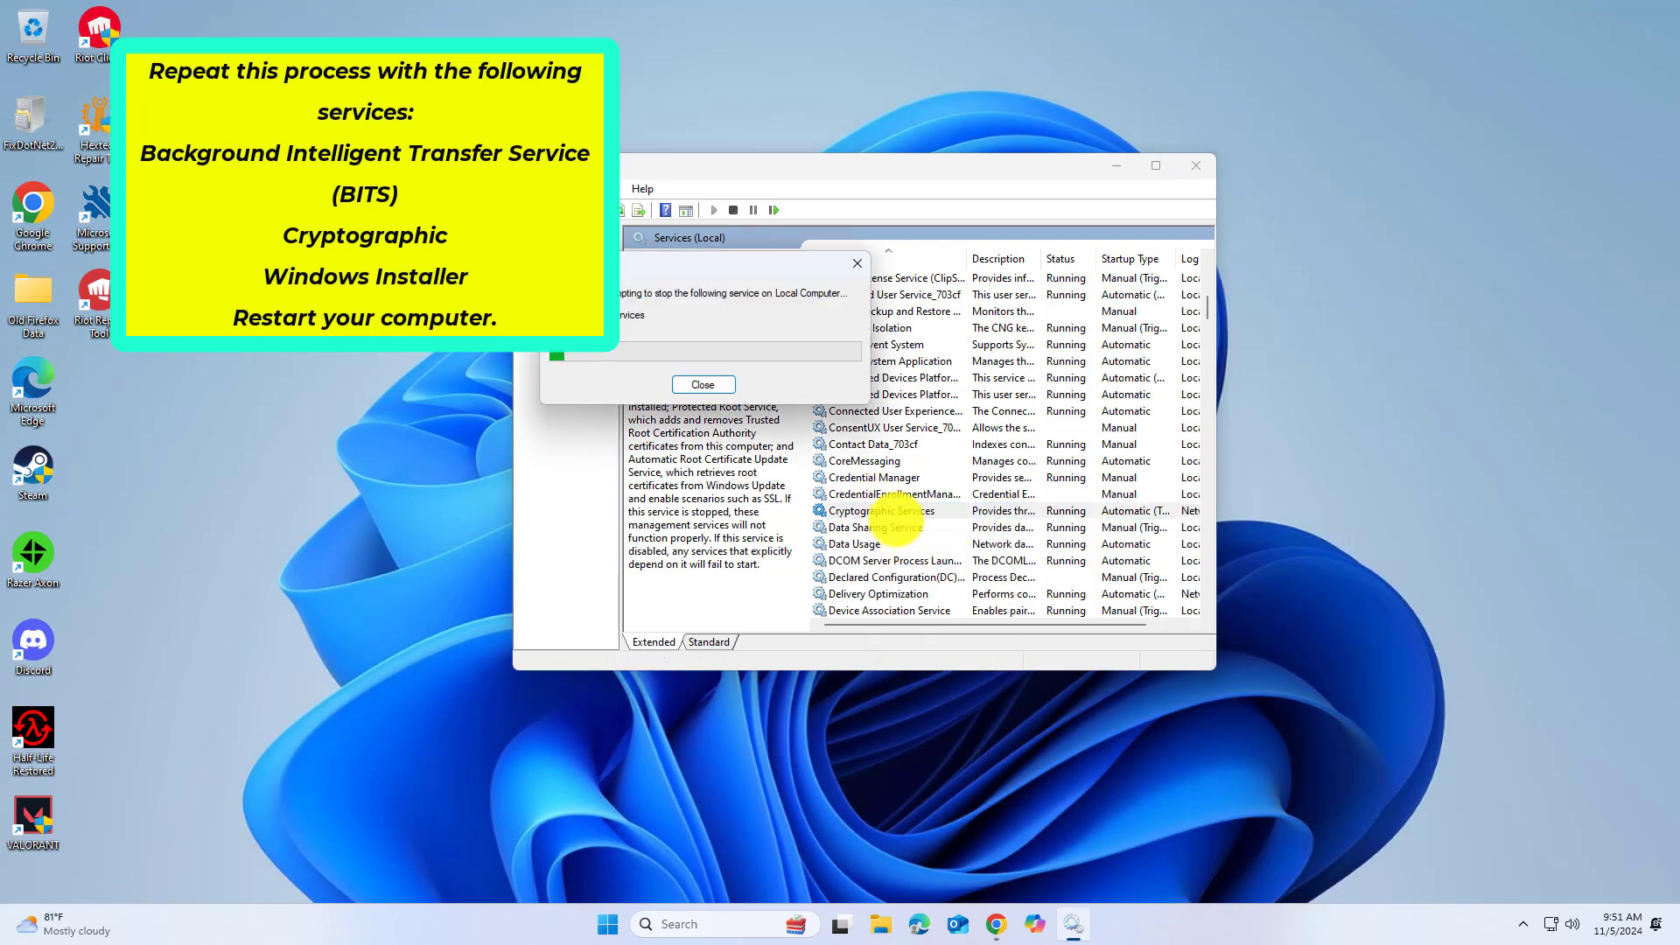
{"action": "right_click", "coordinate": [893, 511]}
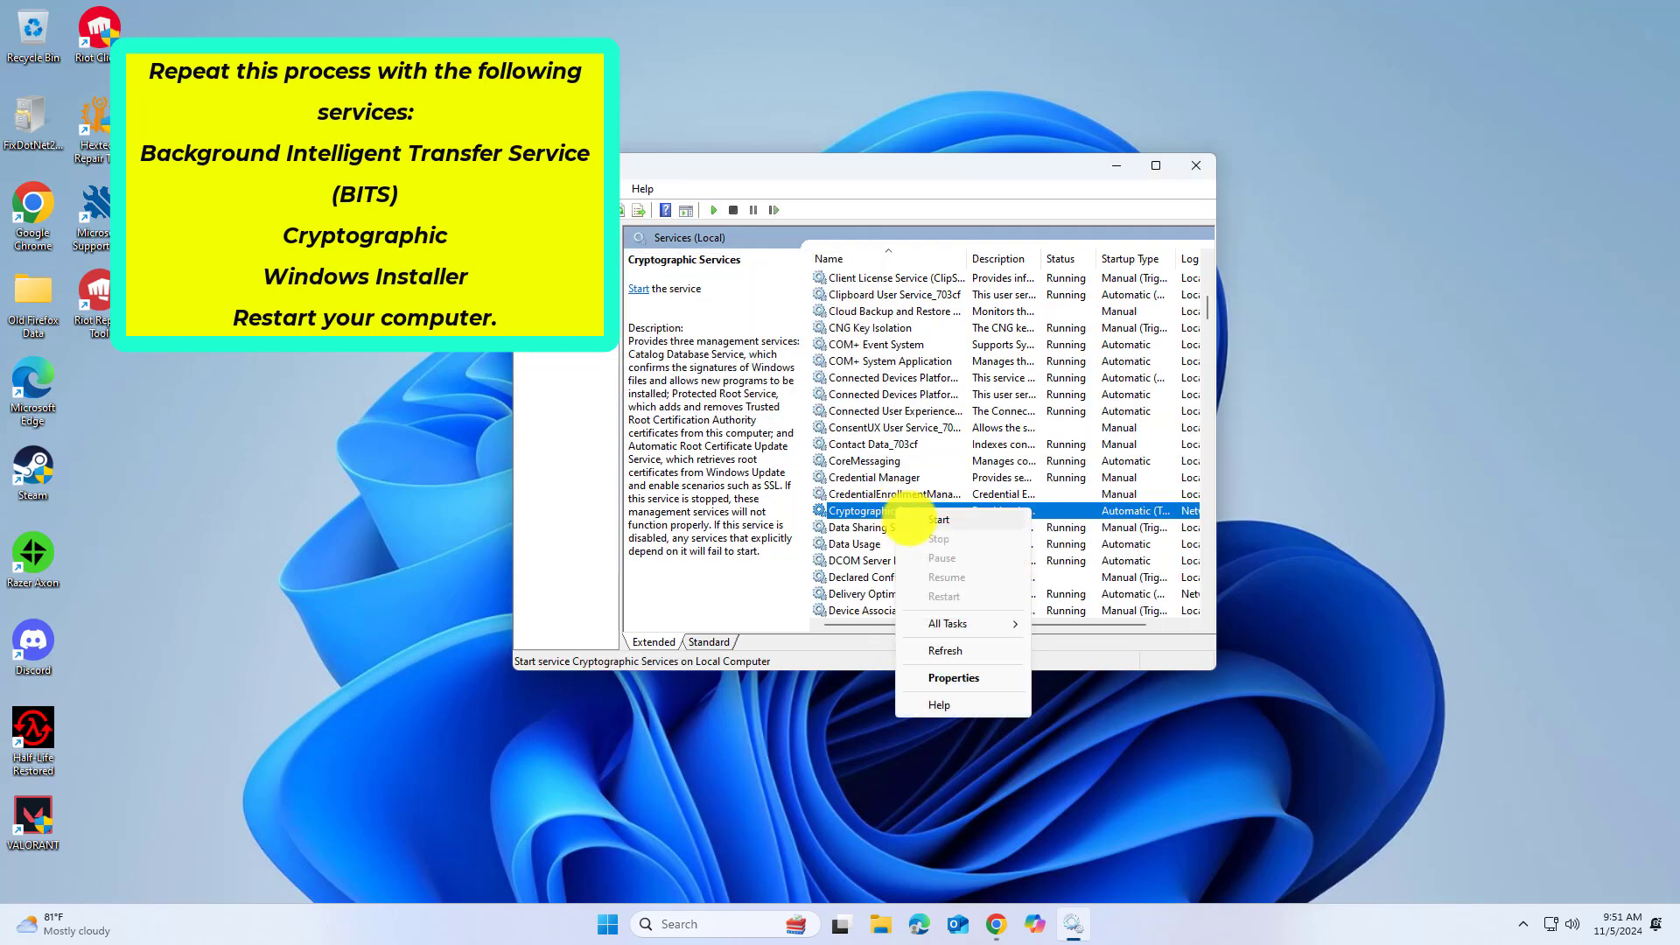
{"action": "left_click", "coordinate": [917, 524]}
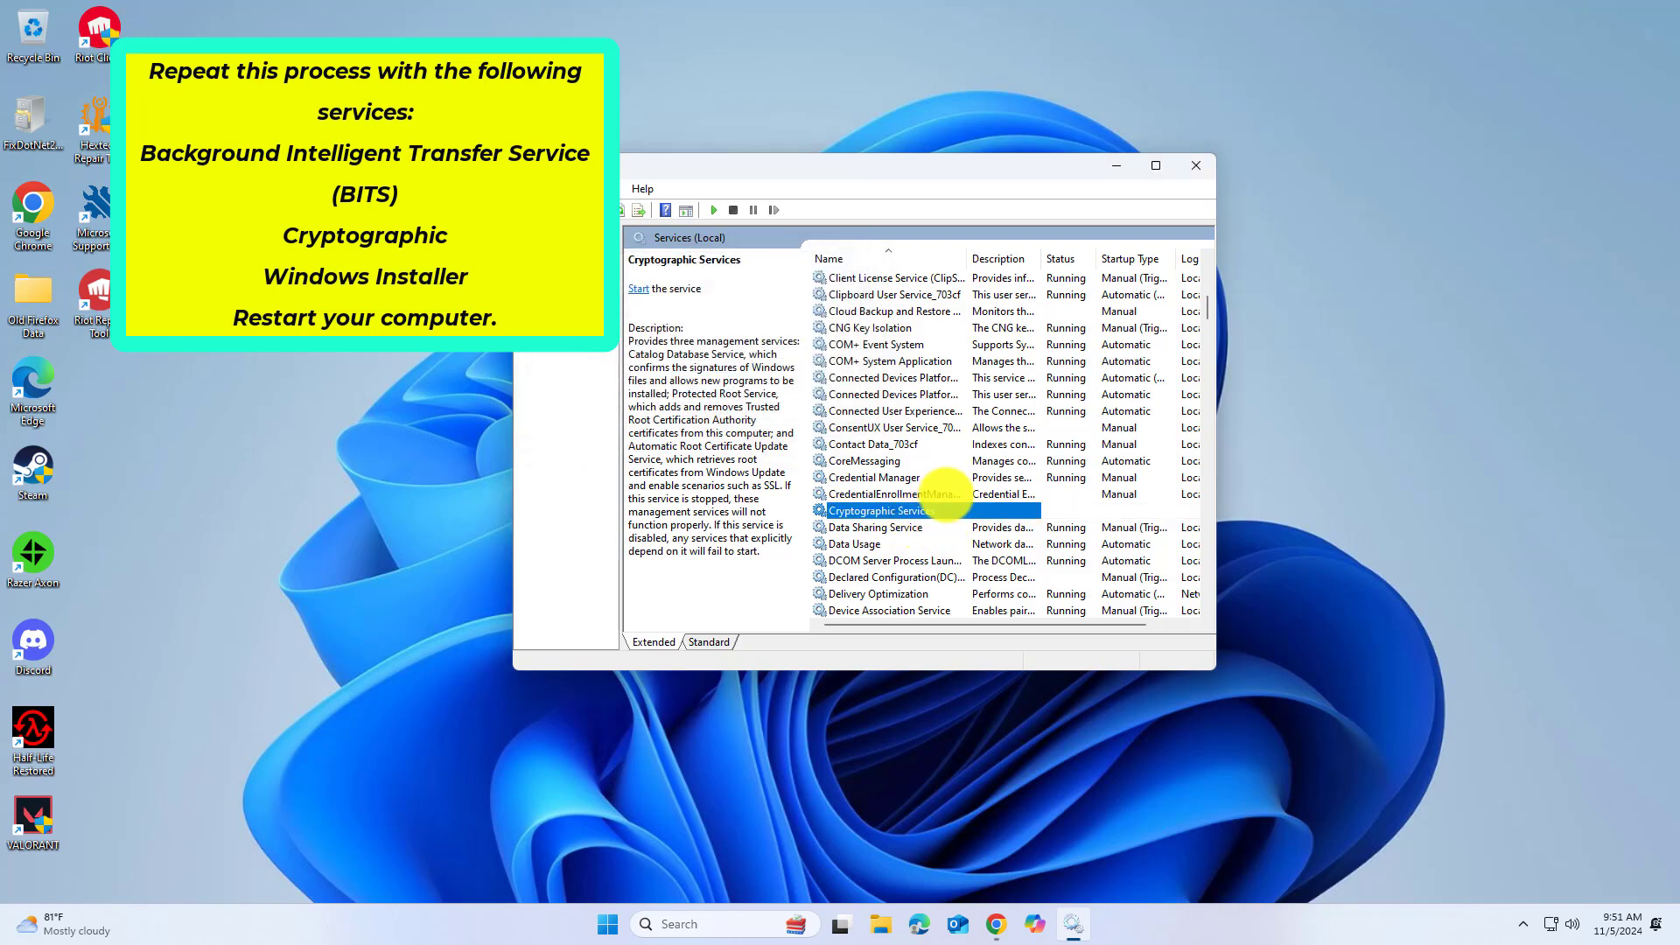
Step: Set the Windows Update service's startup type to Automatic and confirm its properties
{"action": "key", "text": "w"}
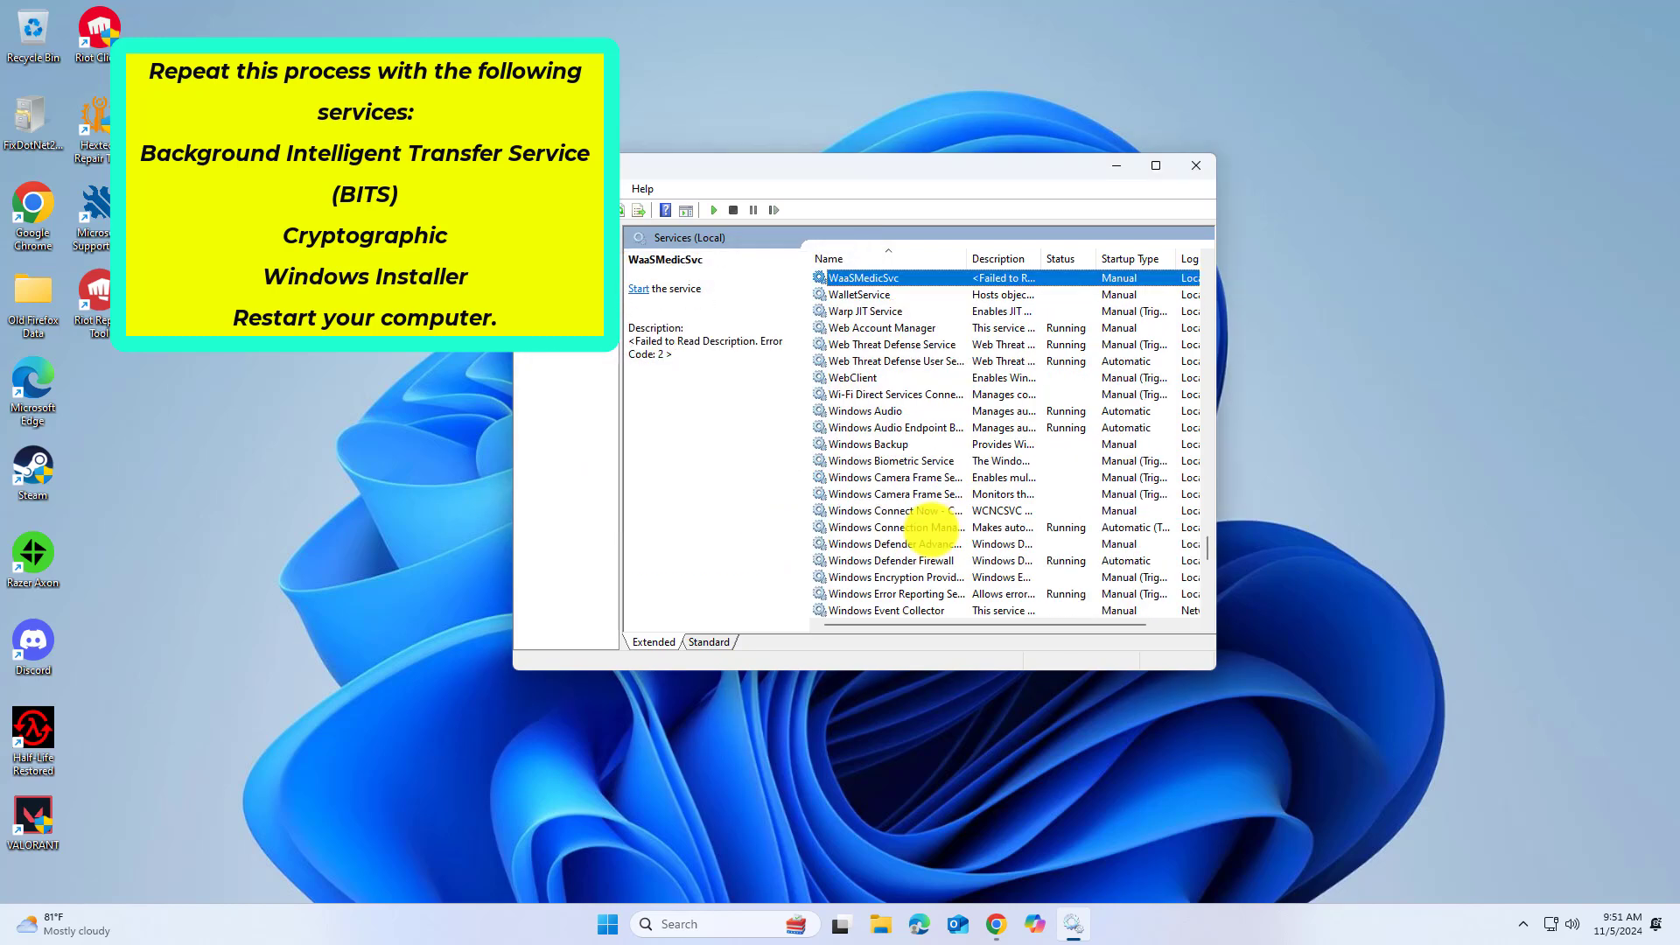
{"action": "scroll", "coordinate": [886, 429], "scroll_direction": "down", "scroll_amount": 10}
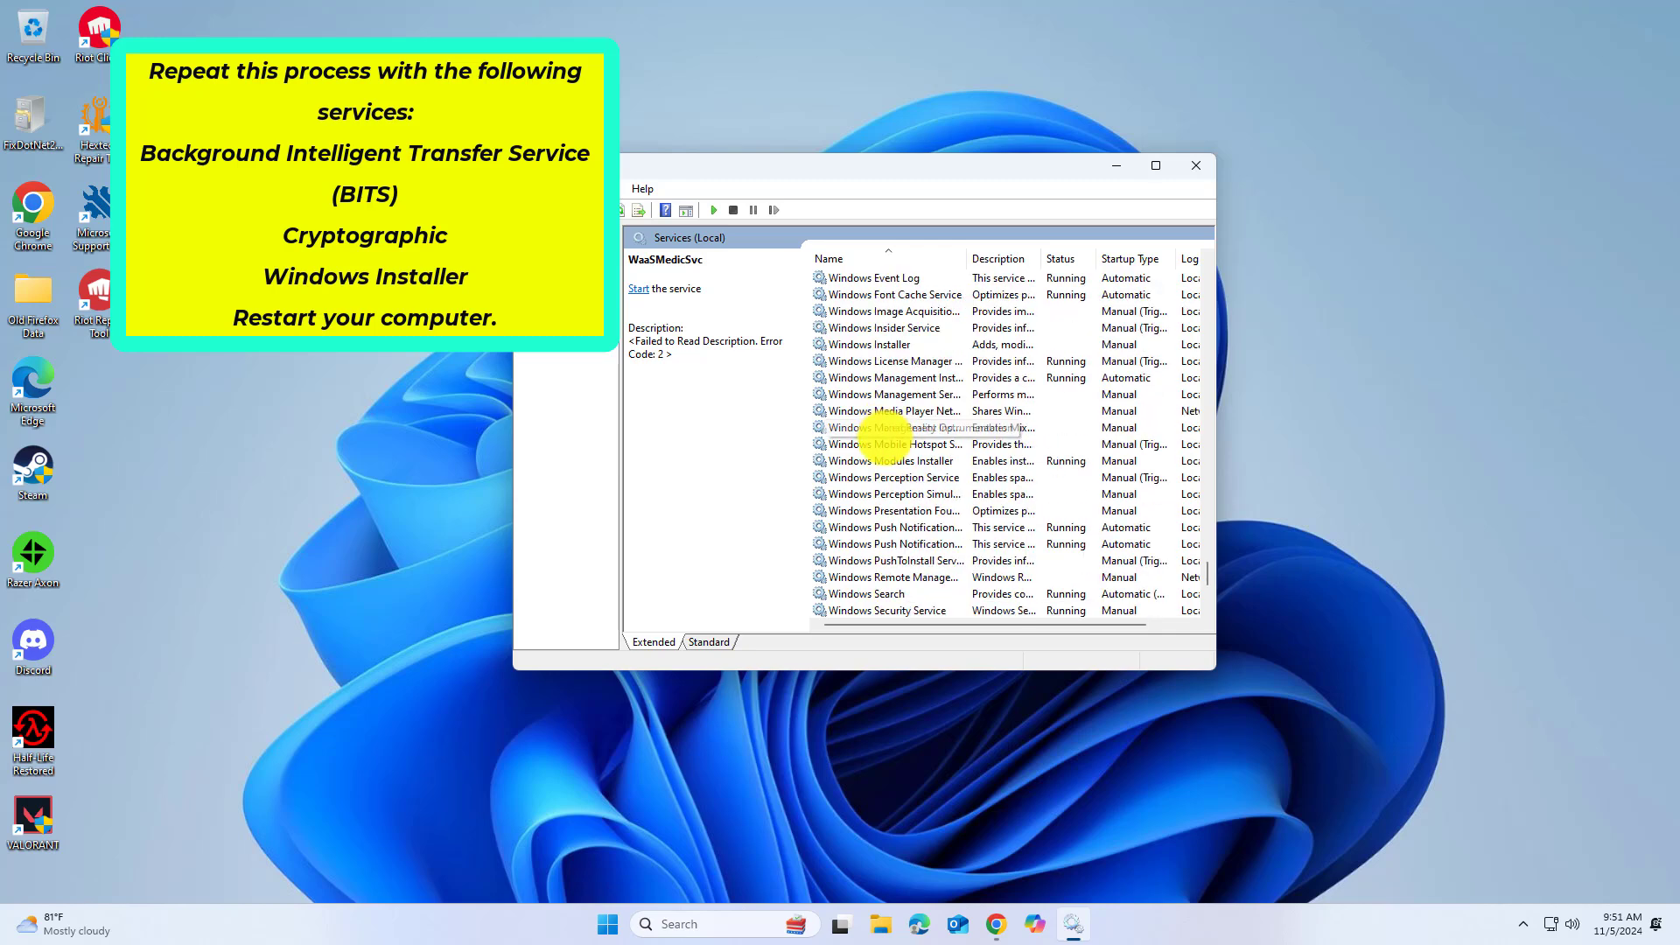
{"action": "double_click", "coordinate": [875, 444]}
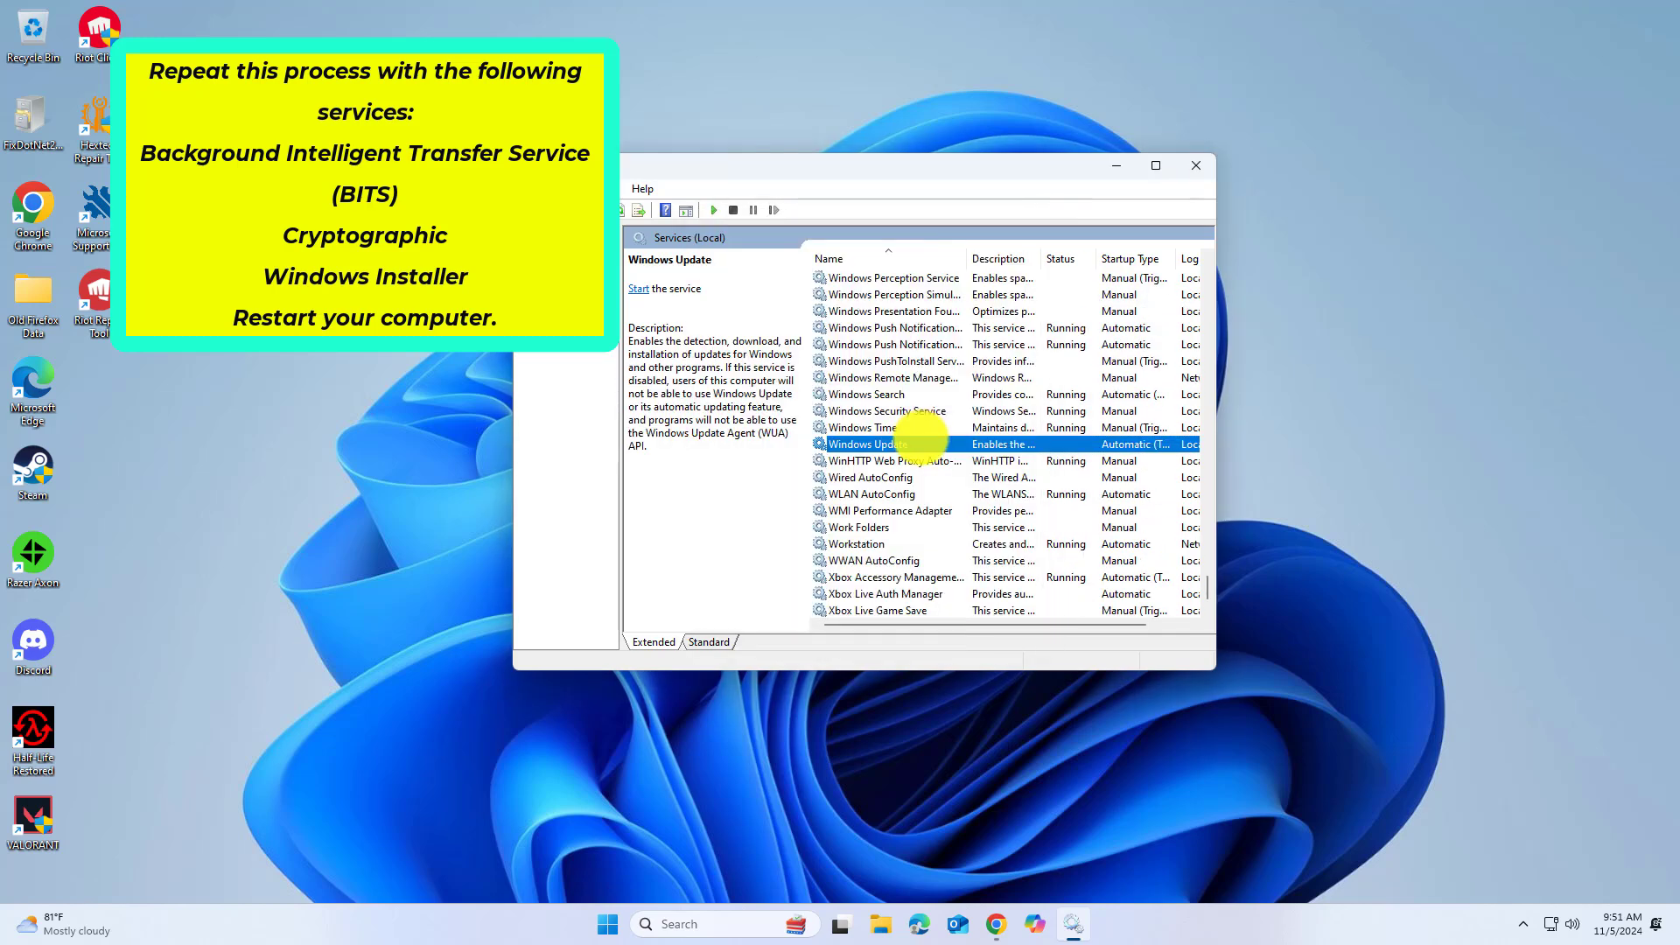
{"action": "left_click", "coordinate": [907, 402]}
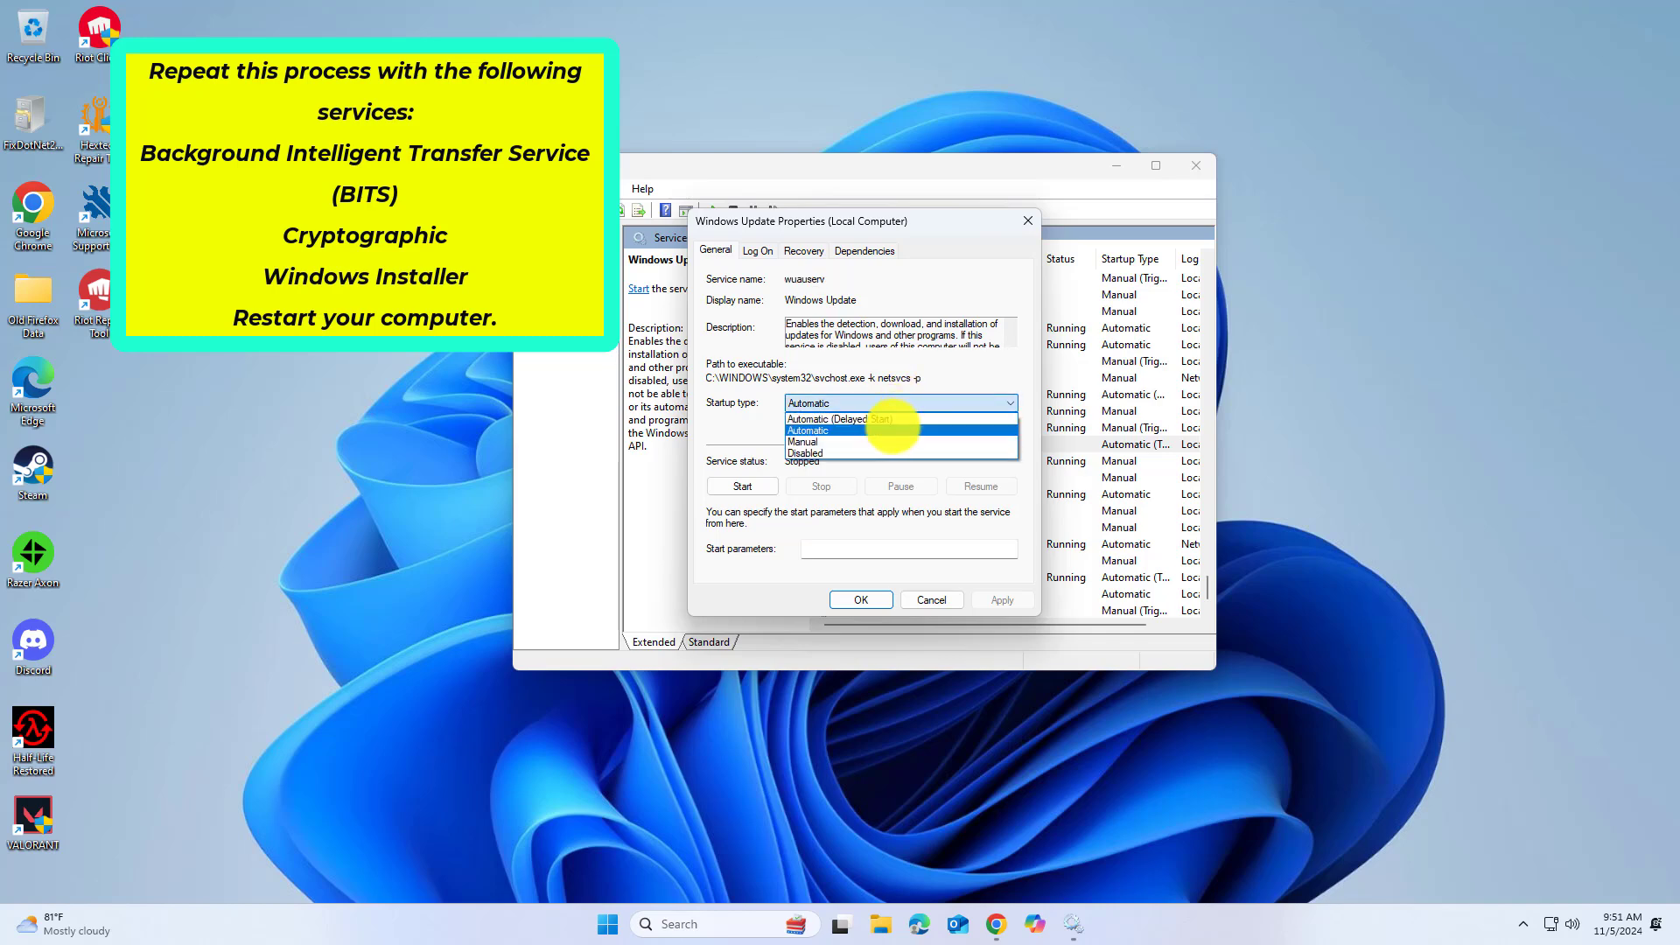
{"action": "left_click", "coordinate": [946, 430]}
{"action": "left_click", "coordinate": [1003, 599]}
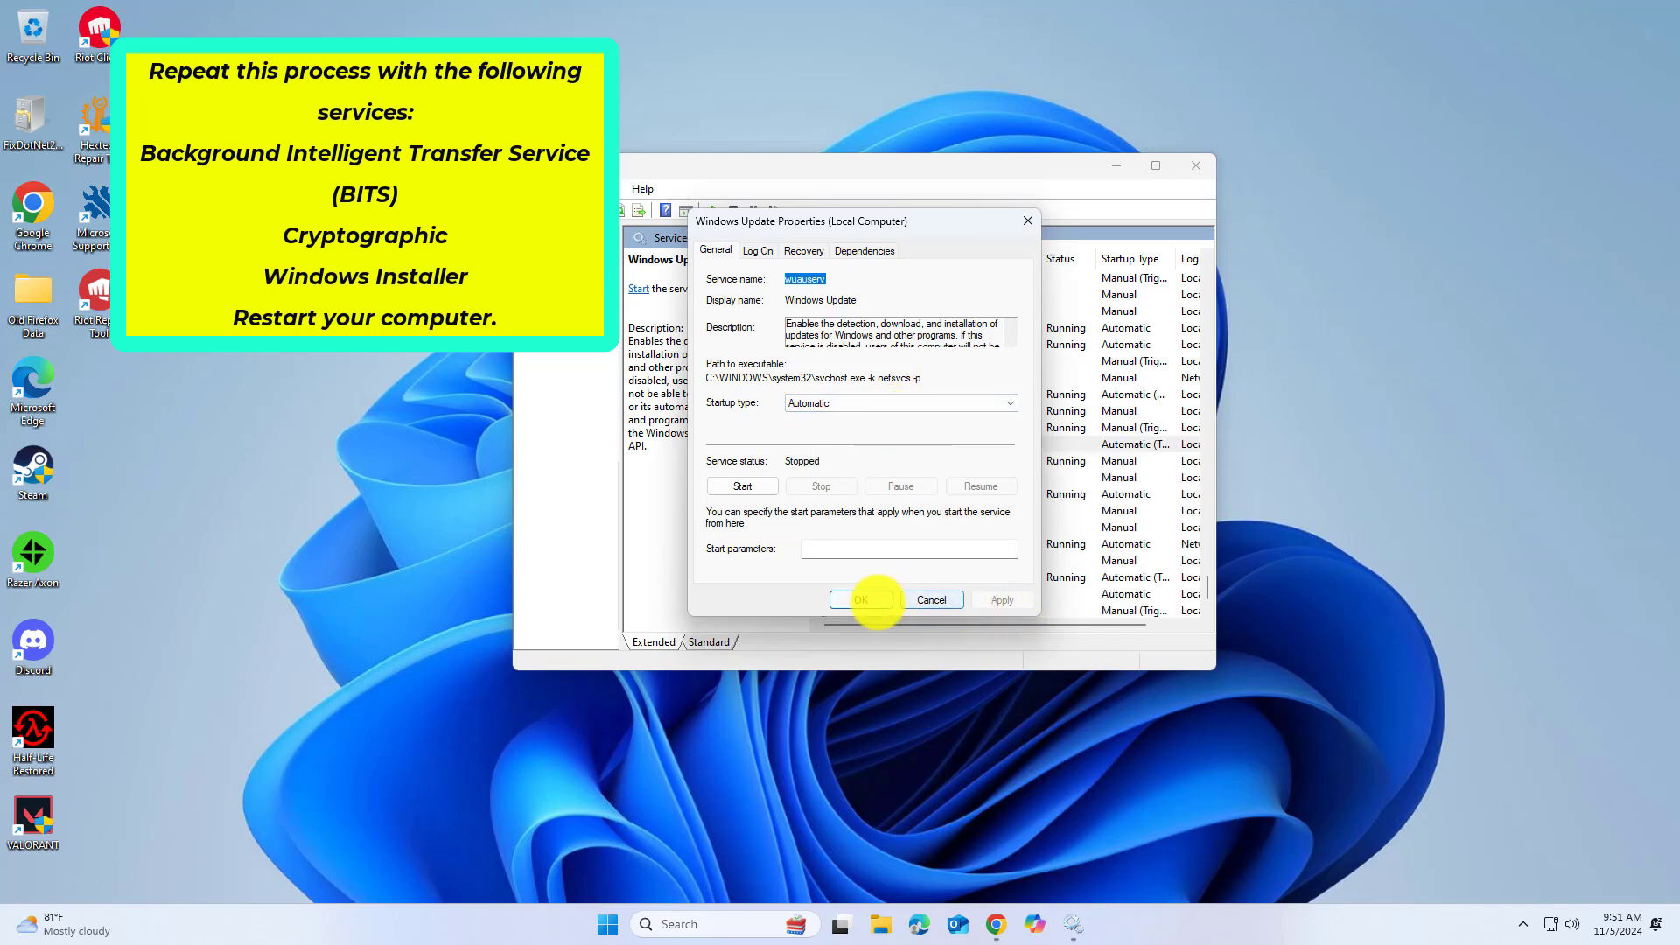
{"action": "left_click", "coordinate": [867, 599]}
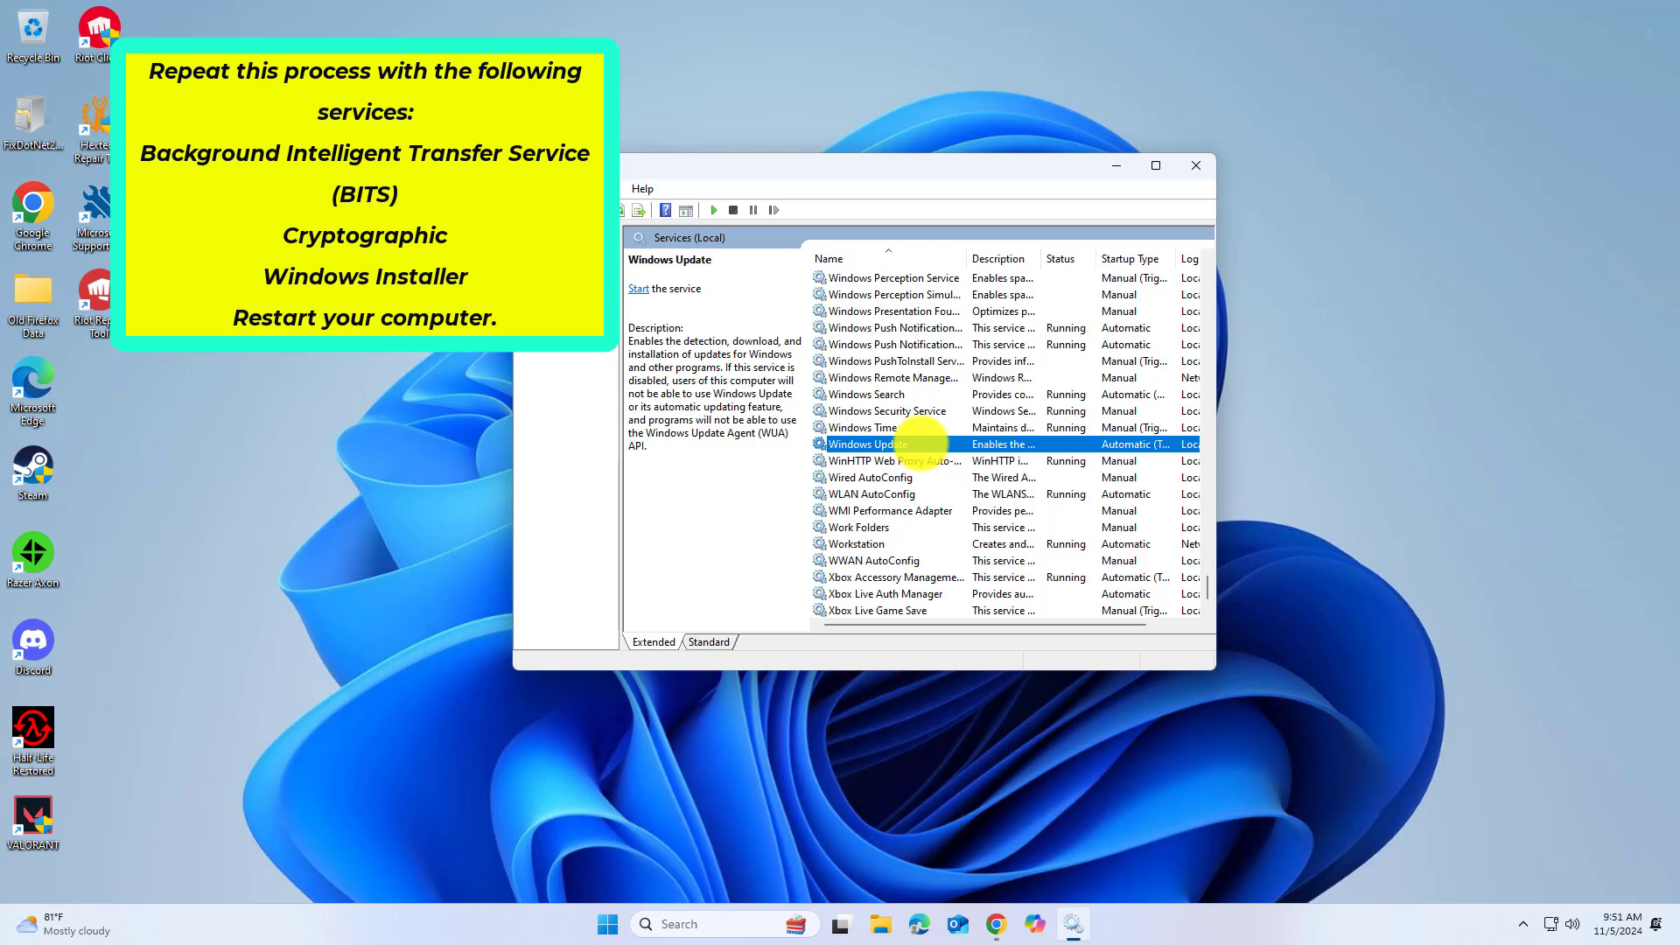
Step: Start the Windows Update service and close the Services console
{"action": "right_click", "coordinate": [917, 438]}
{"action": "left_click", "coordinate": [962, 446]}
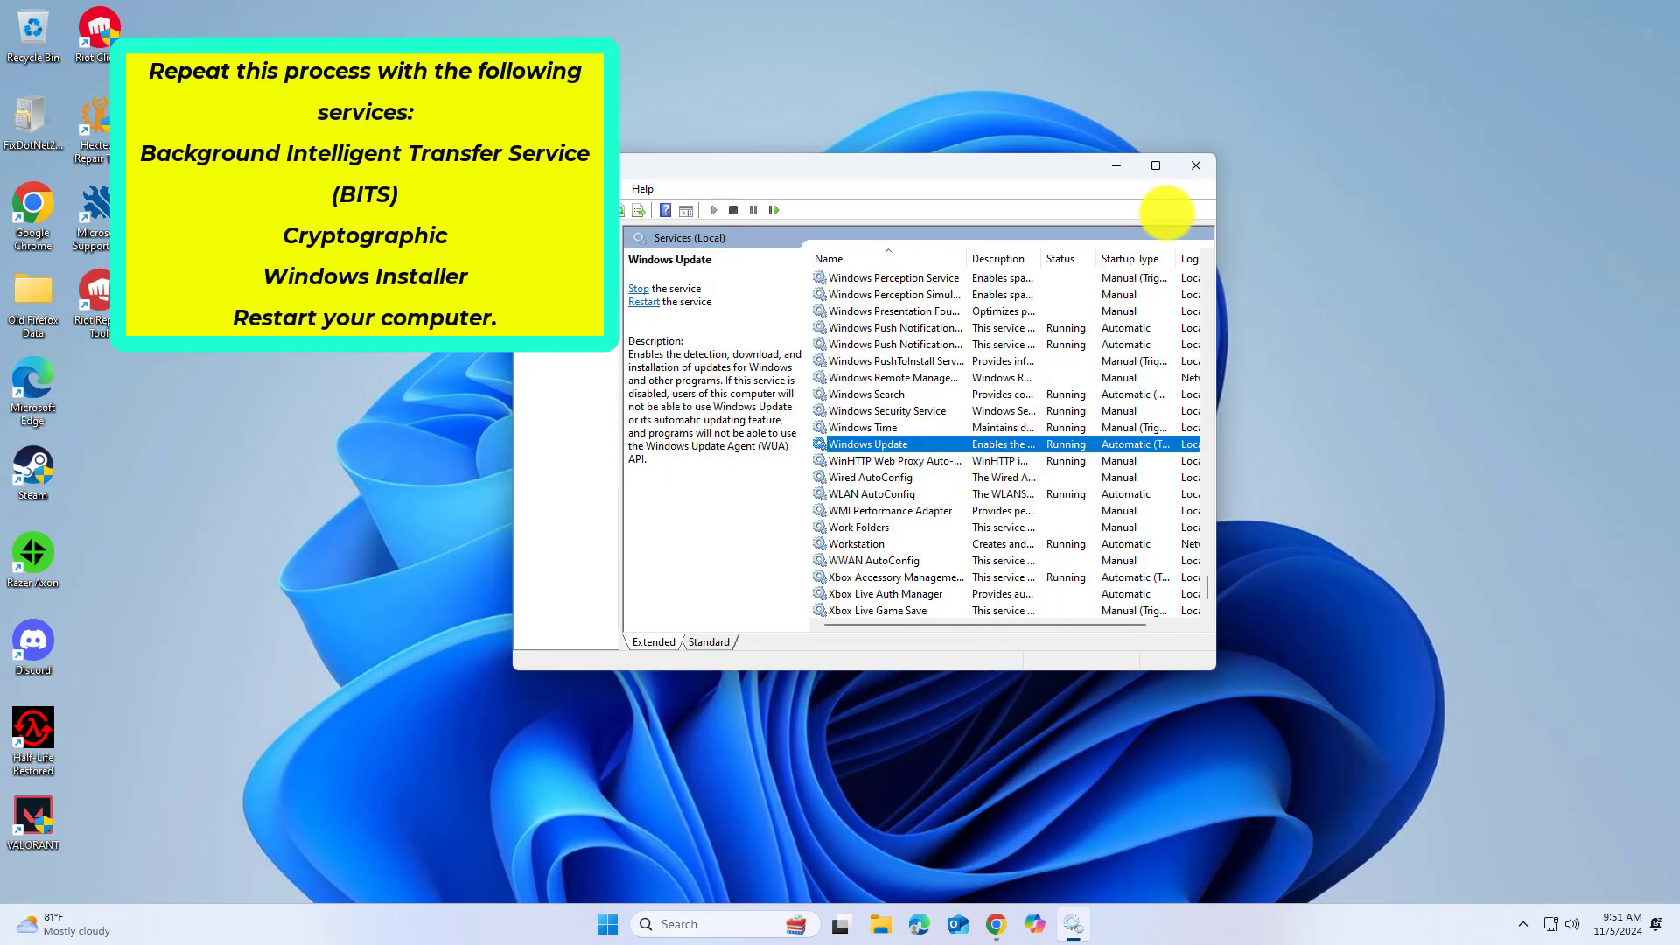
{"action": "left_click", "coordinate": [1196, 166]}
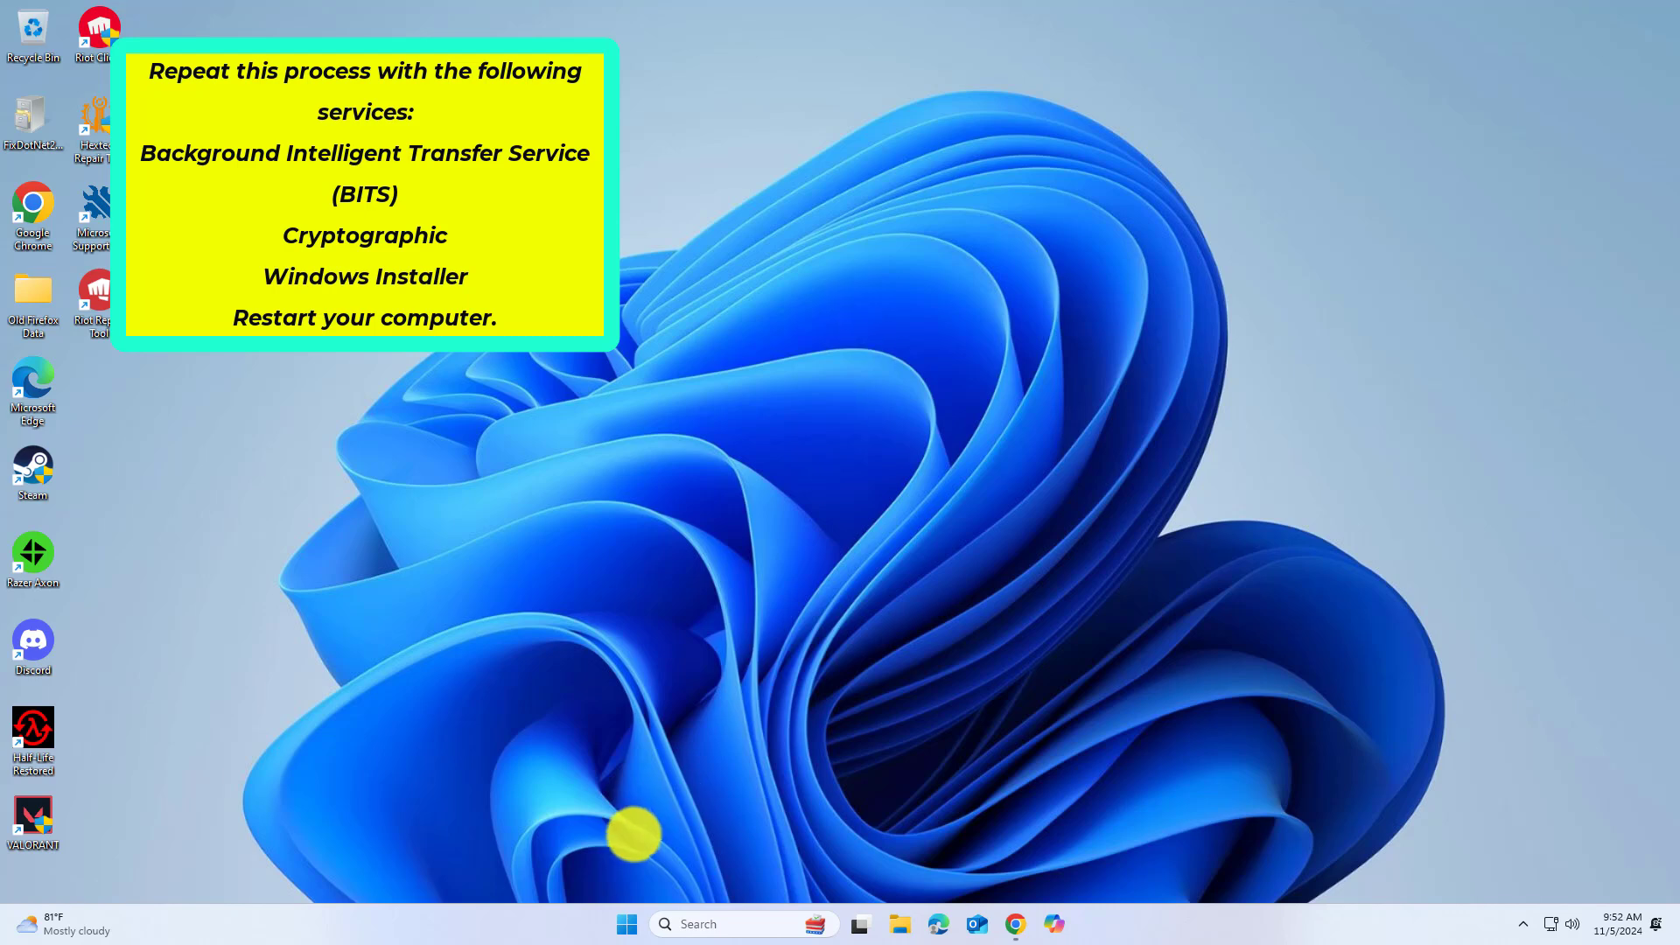
{"action": "left_click", "coordinate": [706, 923]}
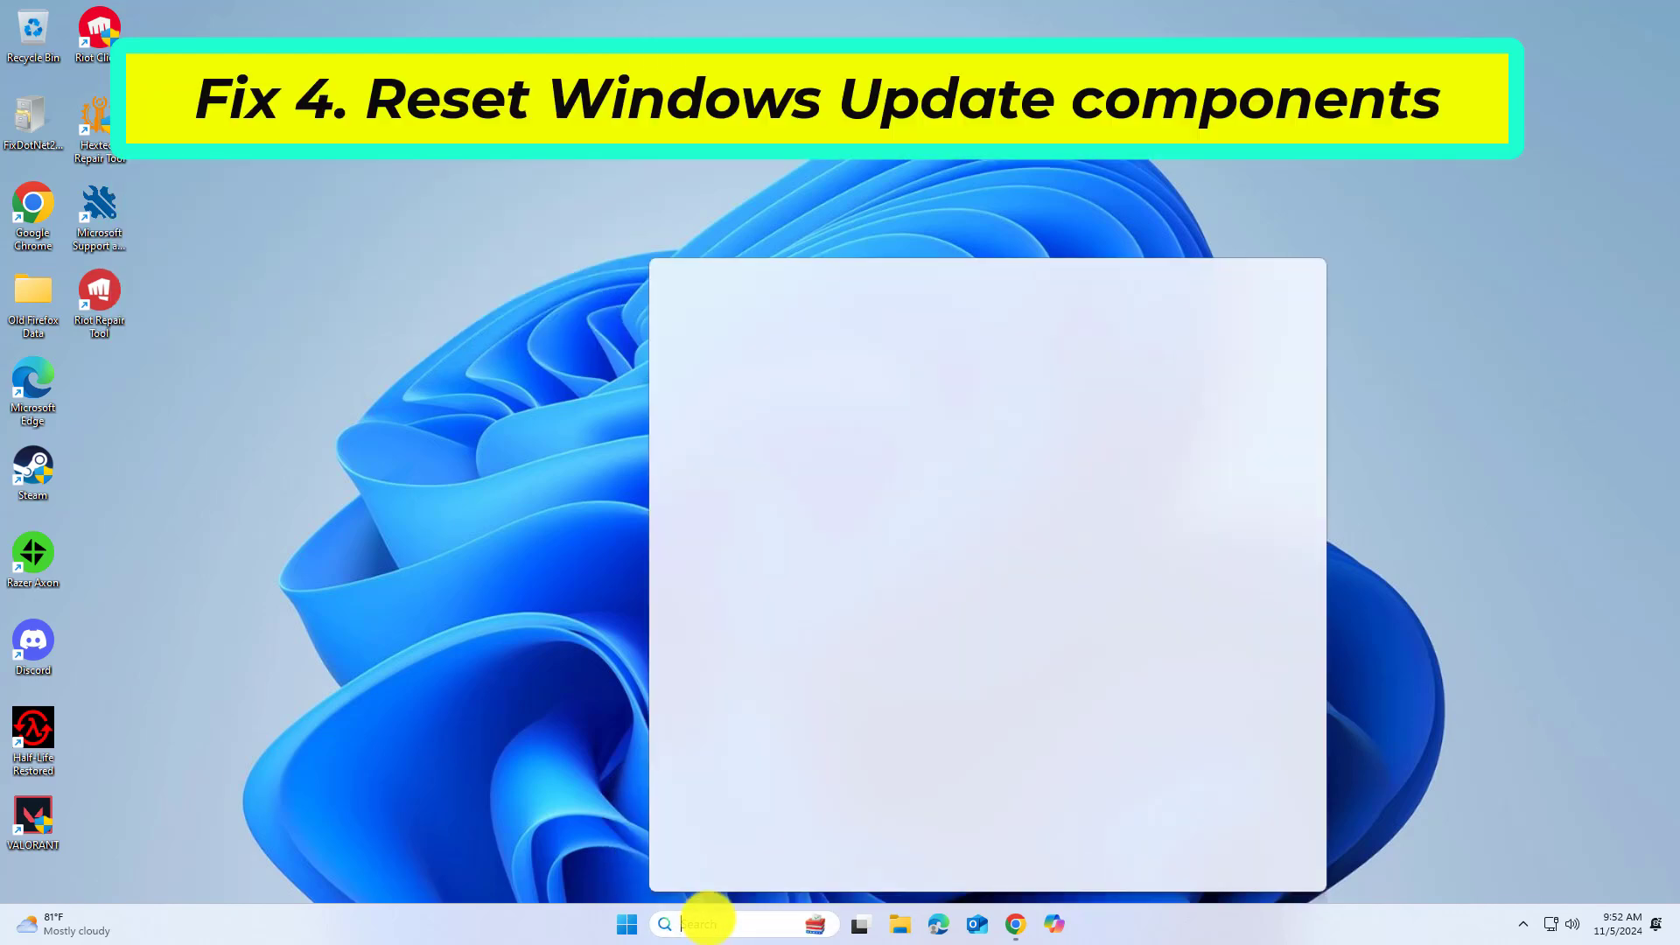
{"action": "type", "text": "cmd"}
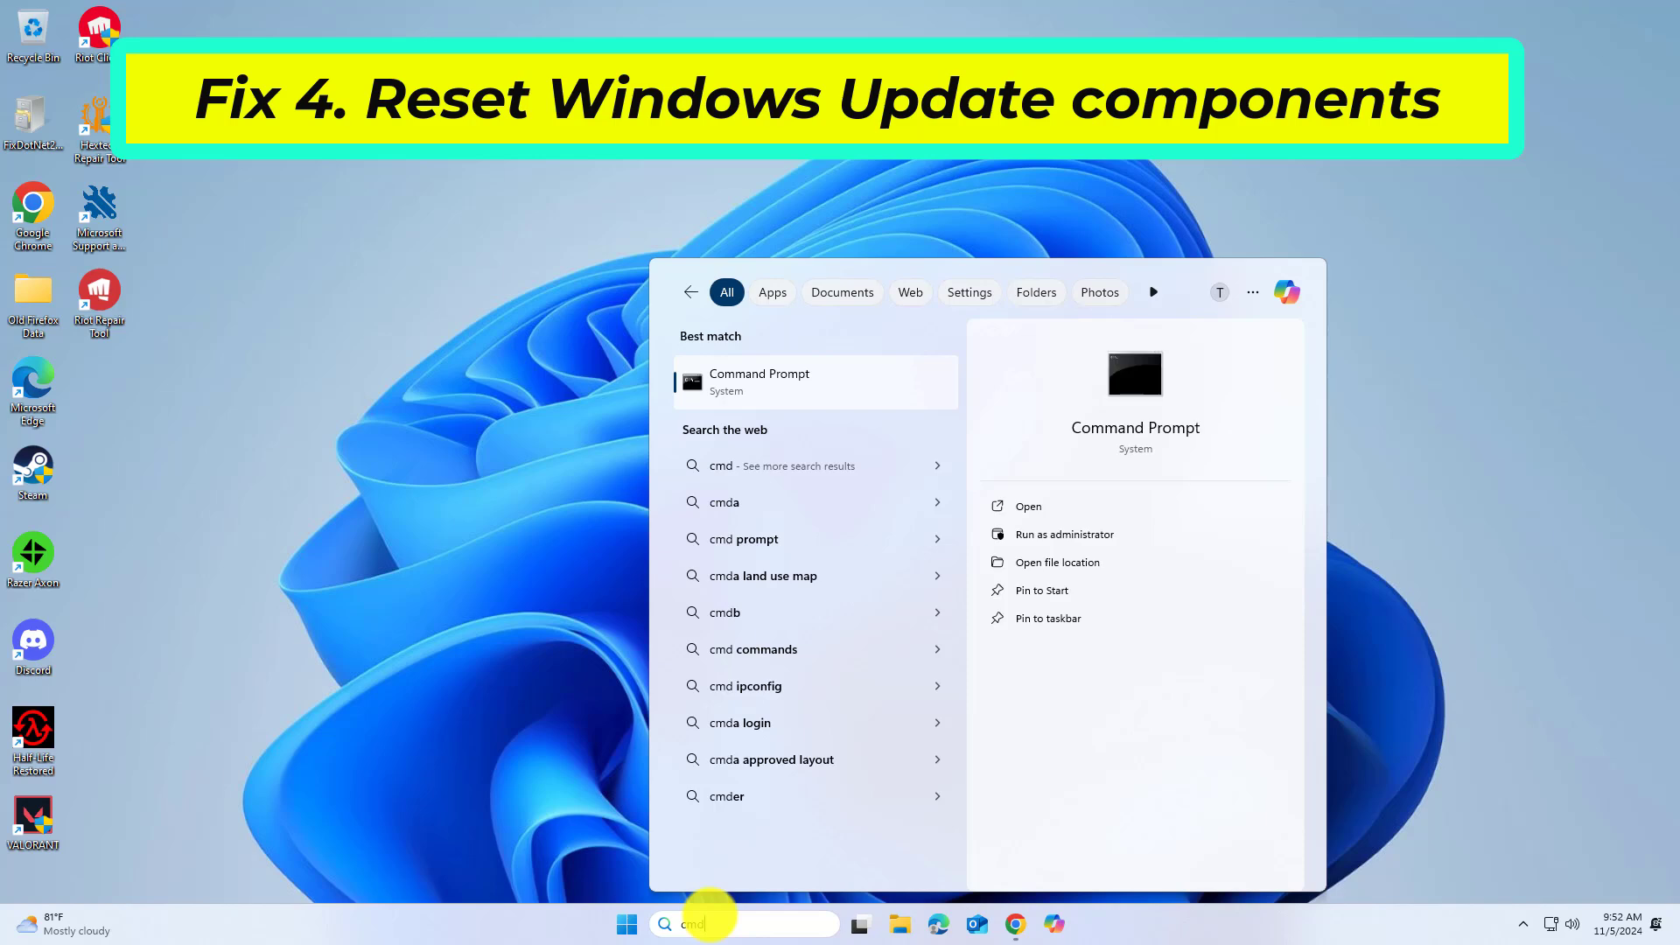
{"action": "left_click", "coordinate": [537, 834]}
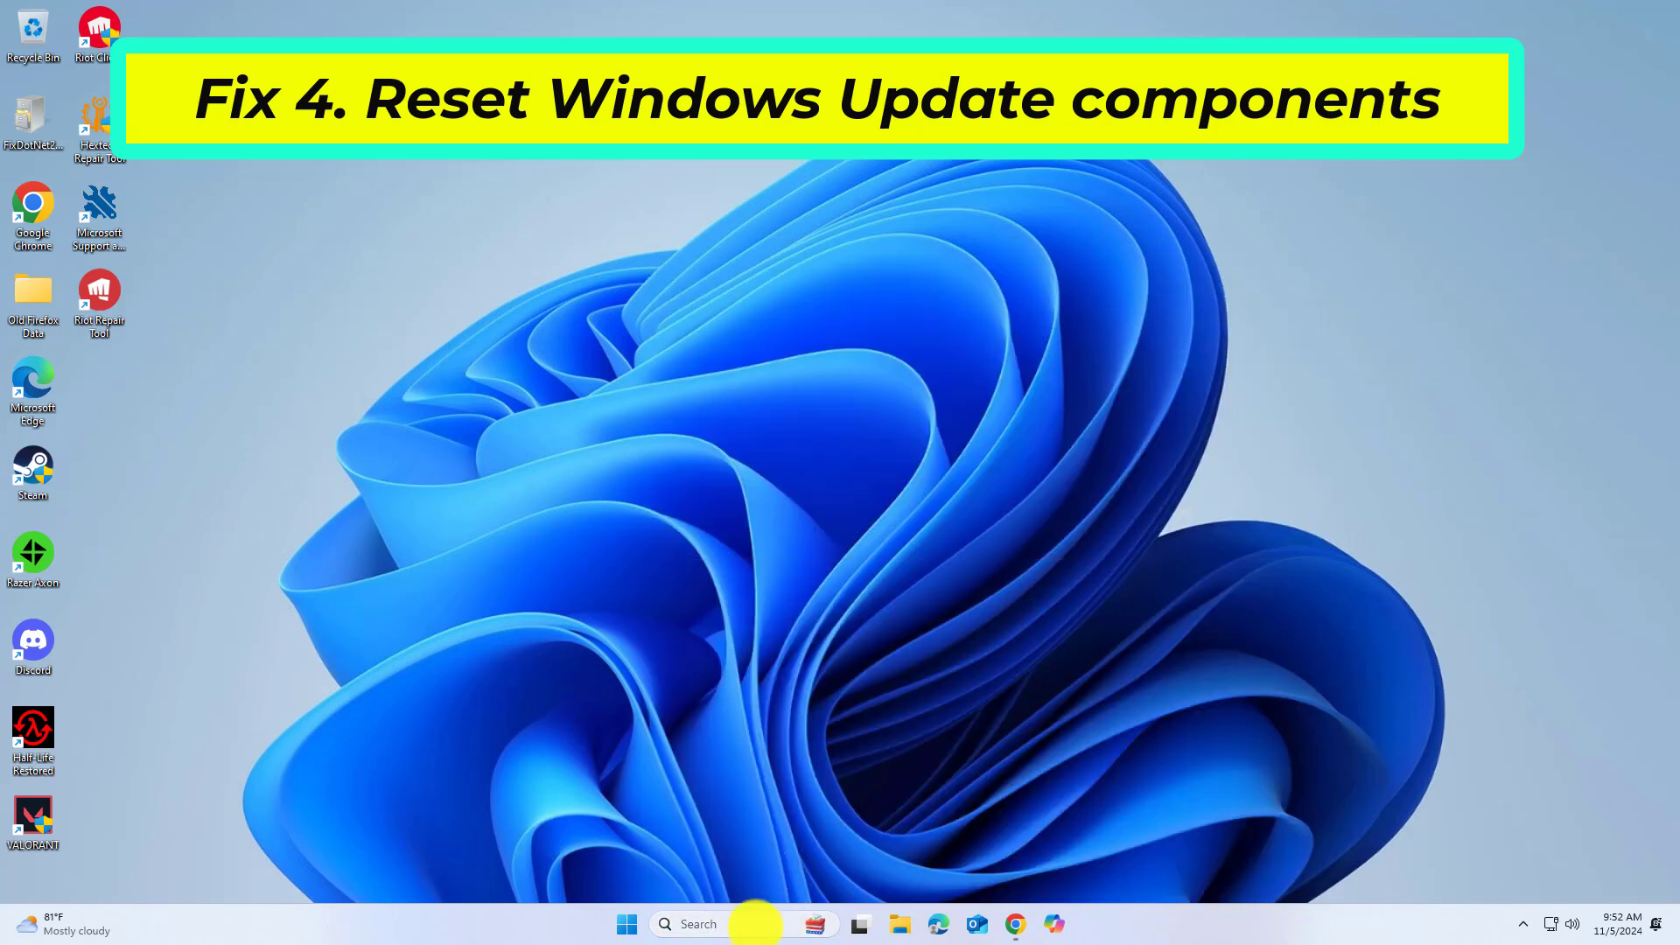
Step: Search Windows for "note", open Notepad and dismiss its notice about the missing batch file
{"action": "left_click", "coordinate": [729, 923]}
{"action": "type", "text": "n"}
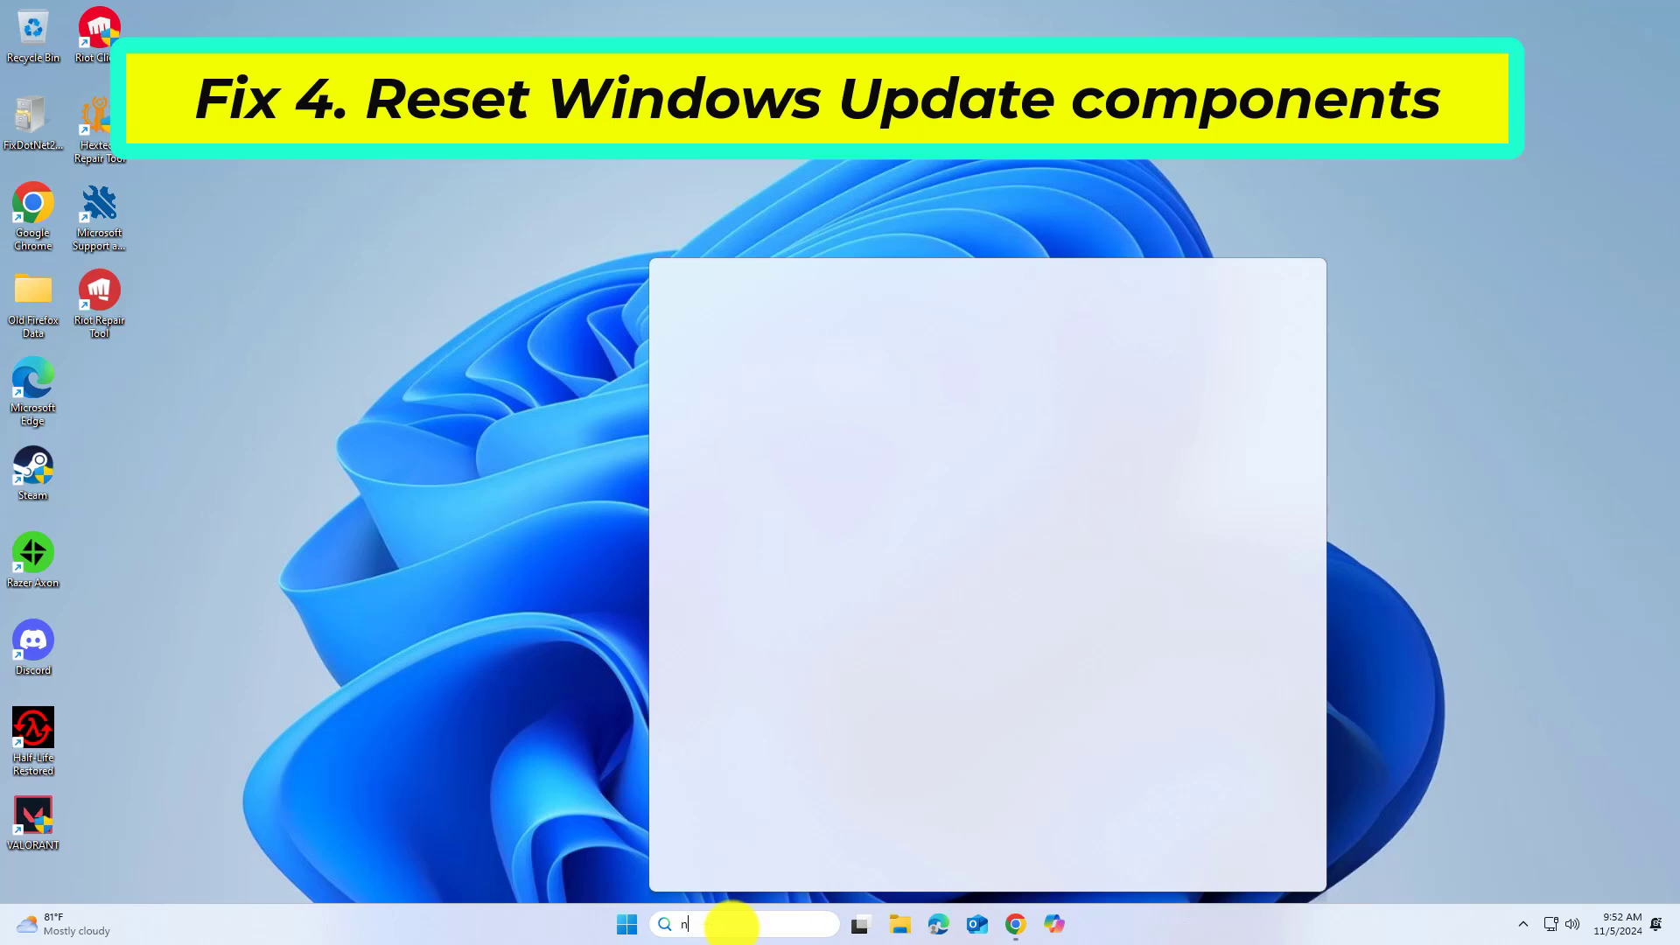
{"action": "type", "text": "ote"}
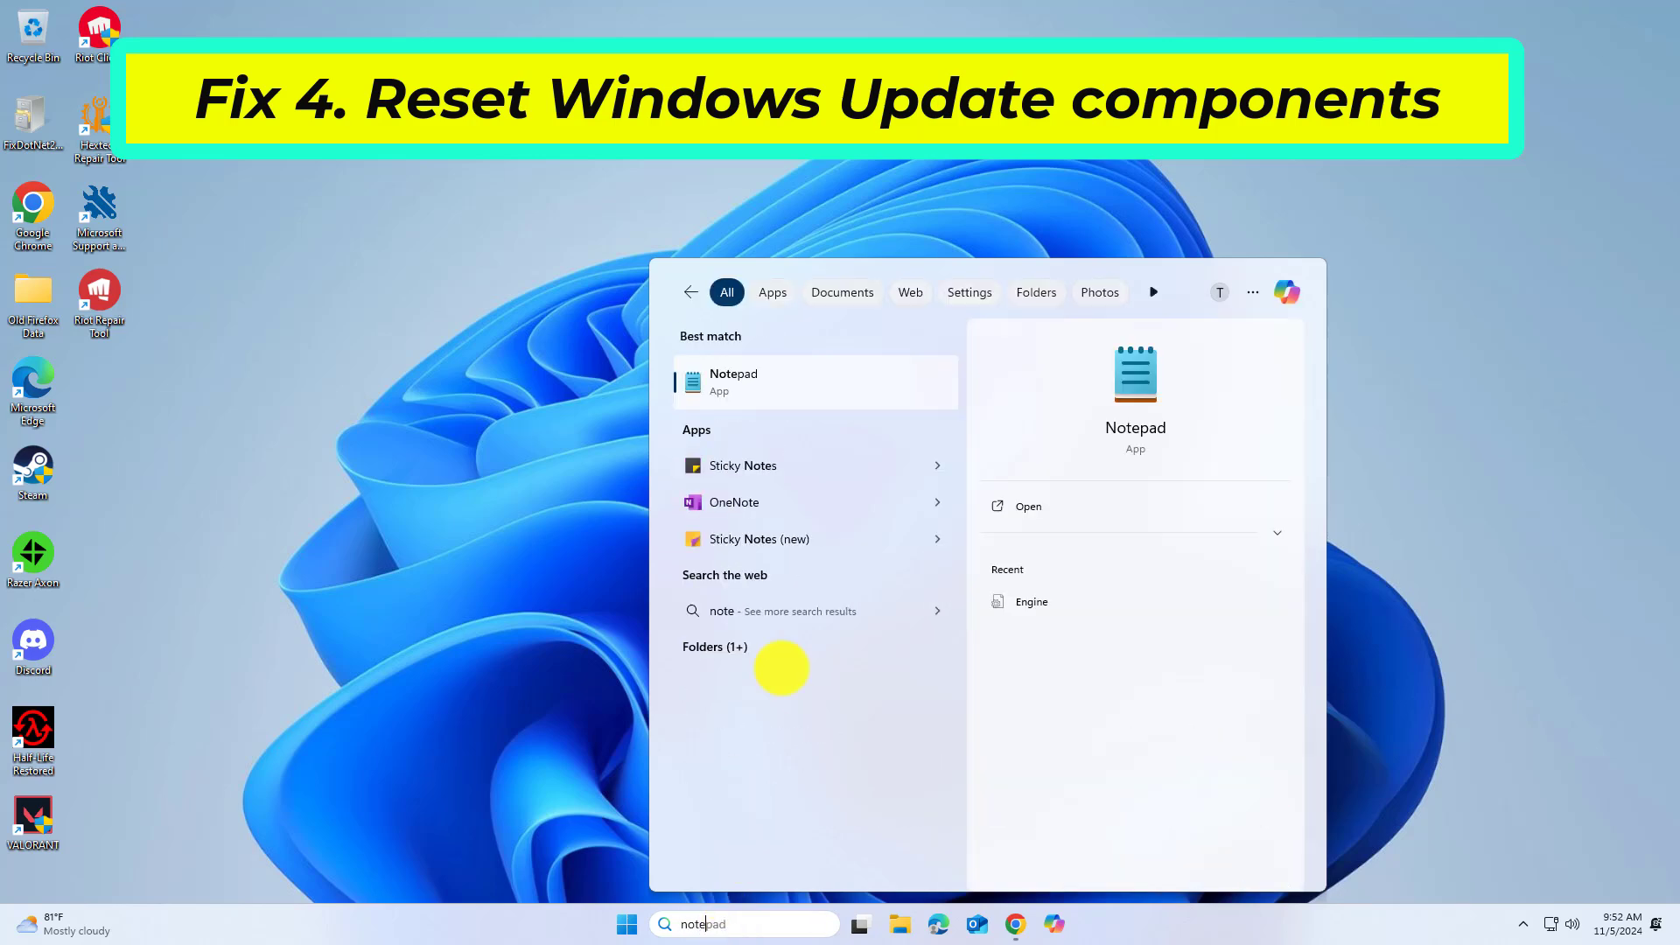
{"action": "left_click", "coordinate": [800, 381]}
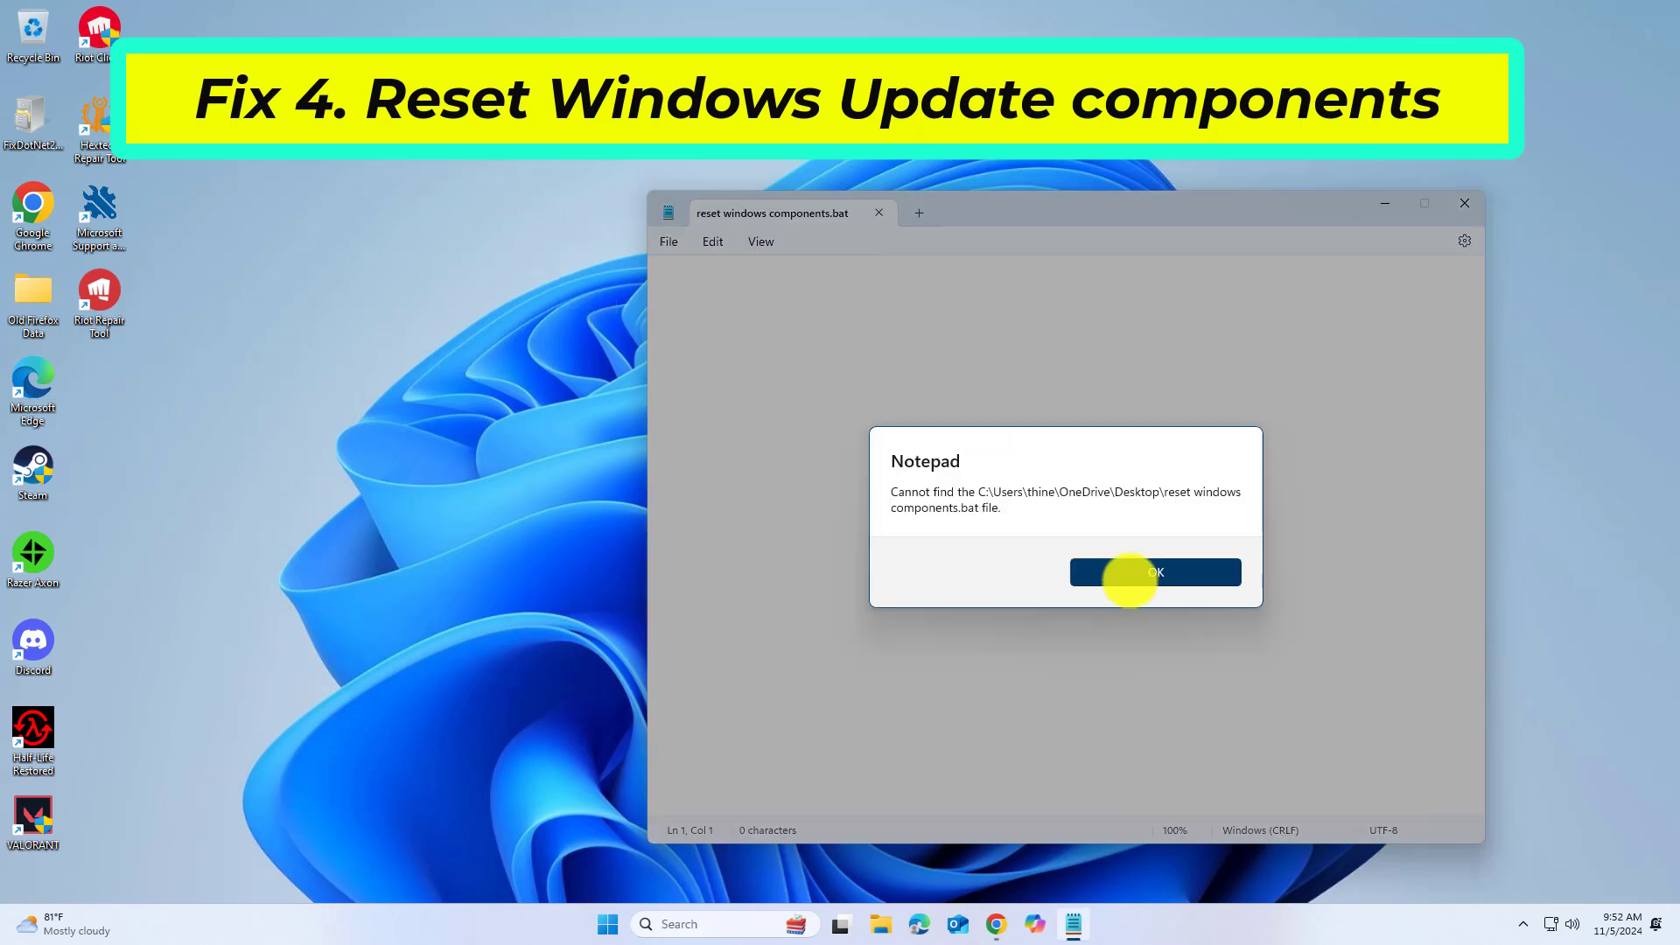
{"action": "left_click", "coordinate": [1129, 579]}
Step: Paste the copied Windows Update reset script, beginning with "net stop bits", into the empty Notepad document
{"action": "right_click", "coordinate": [862, 452]}
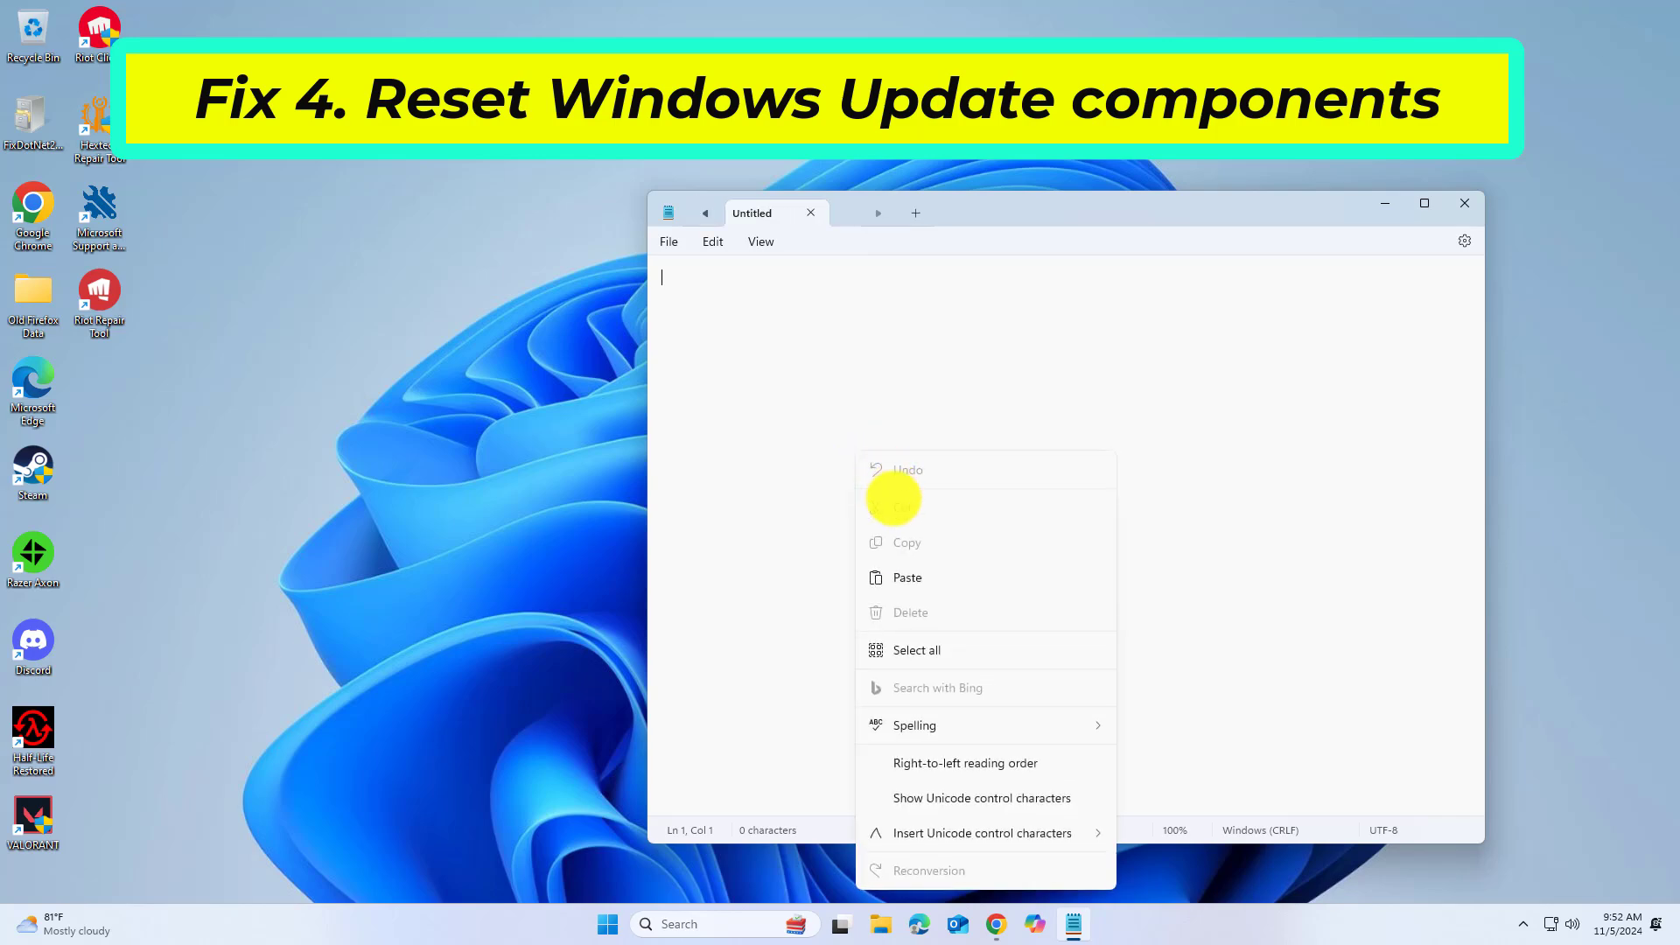
{"action": "left_click", "coordinate": [911, 567]}
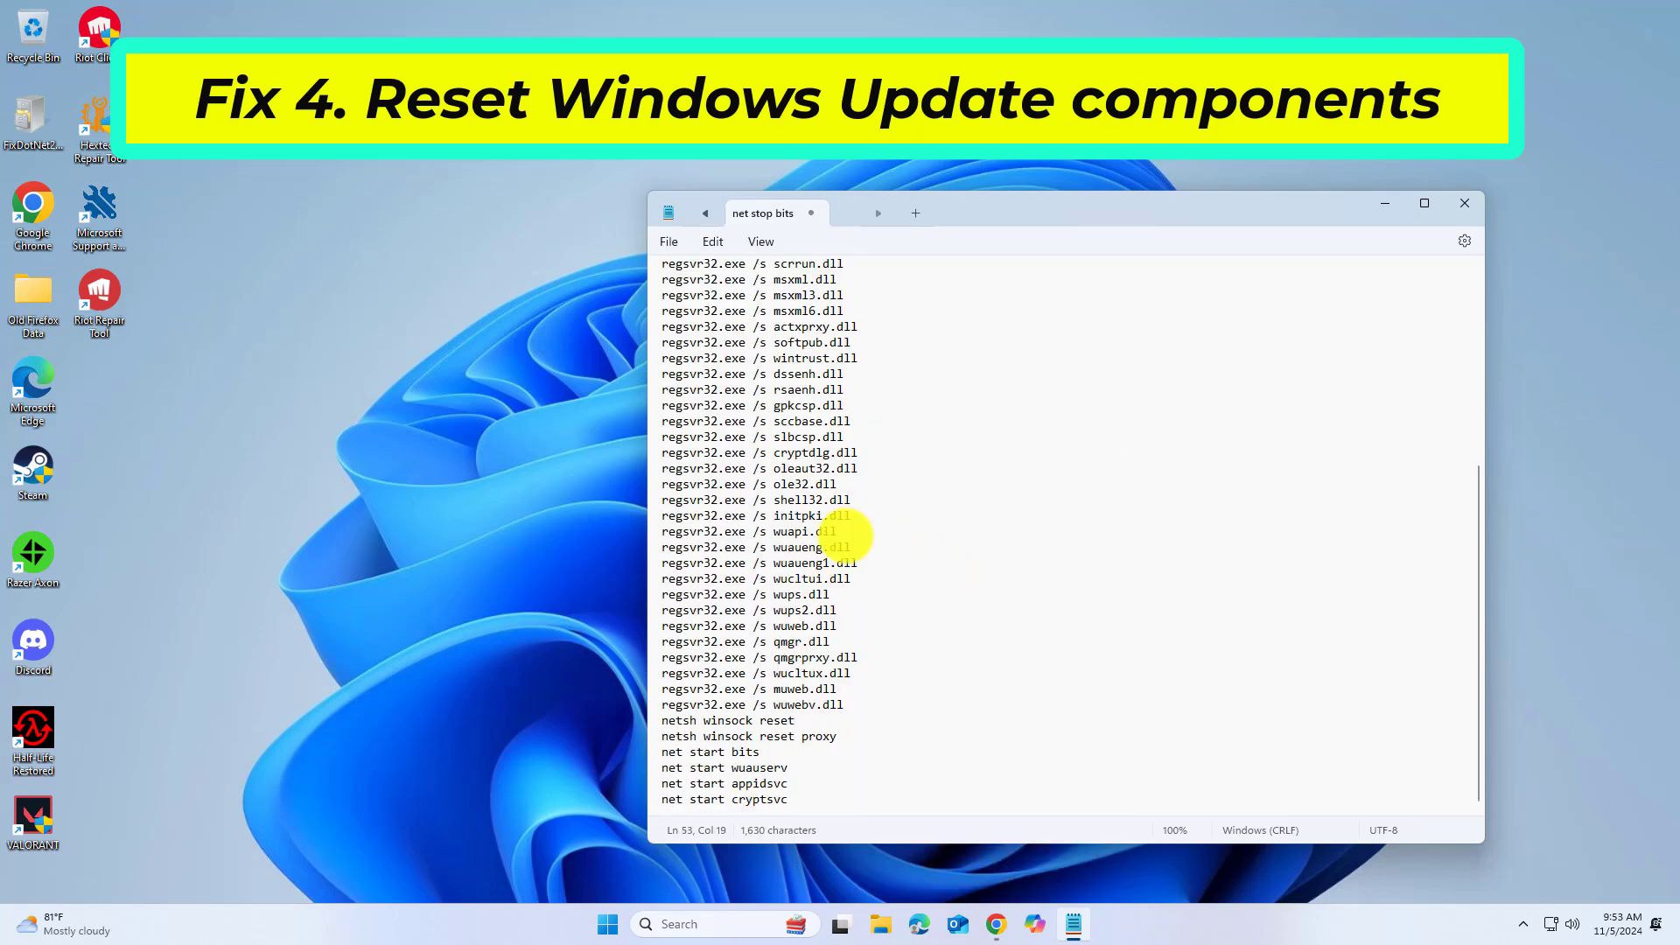
{"action": "scroll", "coordinate": [836, 538], "scroll_direction": "up", "scroll_amount": 7}
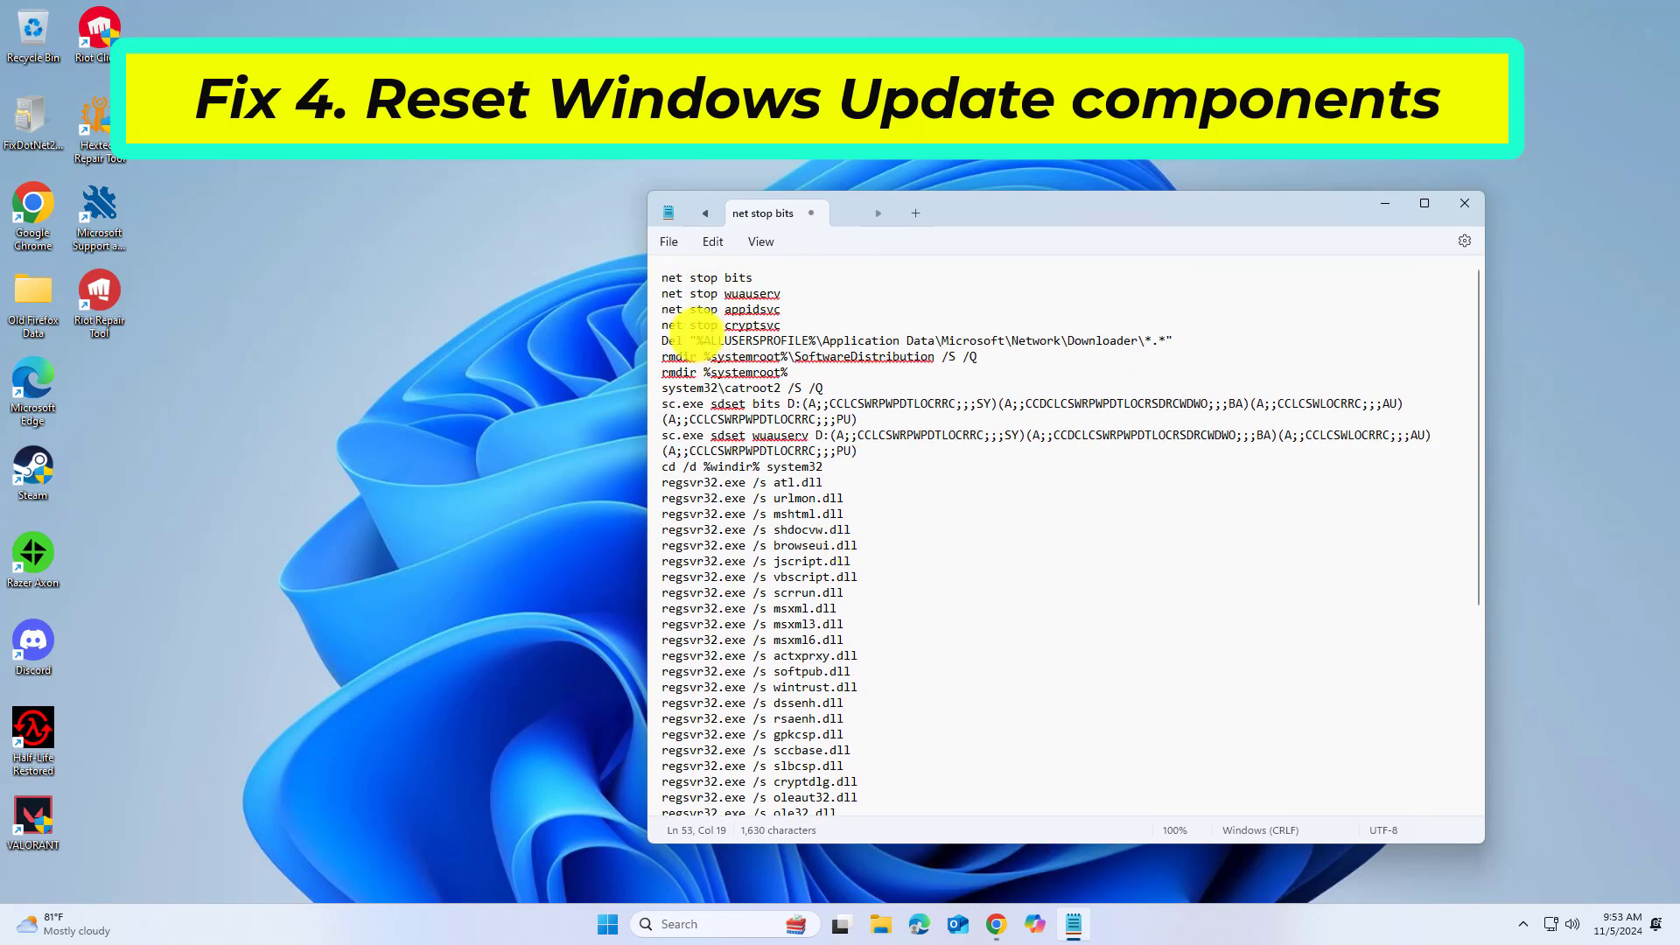
Step: Start saving the script under a new name on the Desktop, entering "reset windows components.bat" as the file name
{"action": "left_click", "coordinate": [667, 243]}
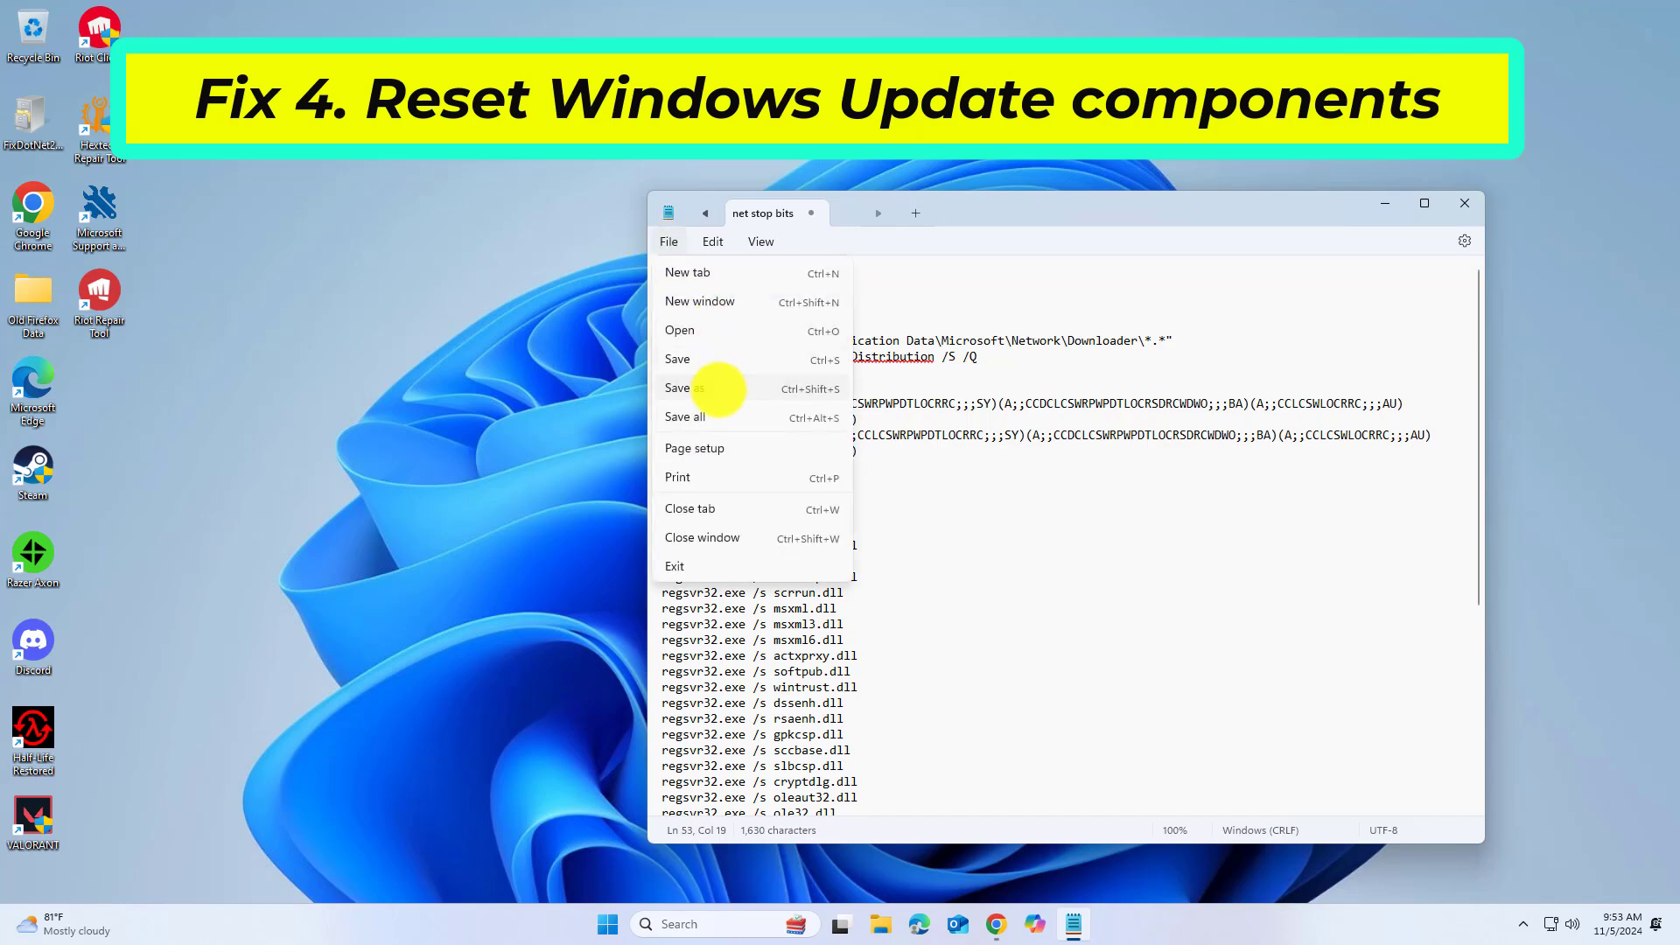
{"action": "left_click", "coordinate": [708, 388]}
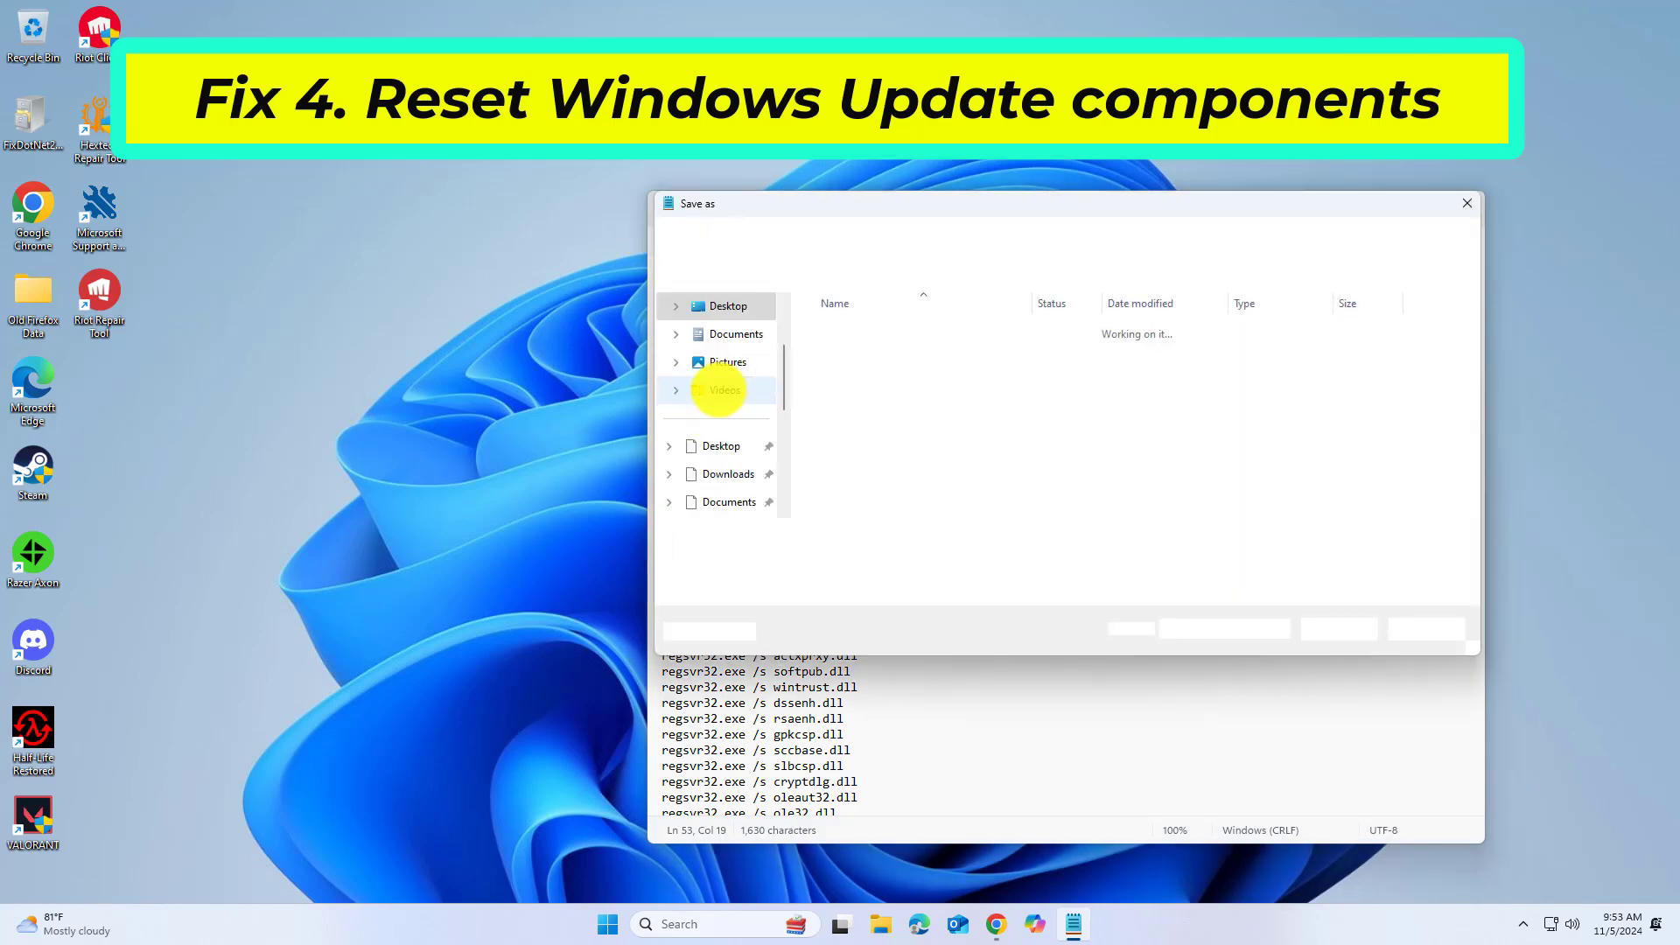
{"action": "scroll", "coordinate": [732, 368], "scroll_direction": "down", "scroll_amount": 1}
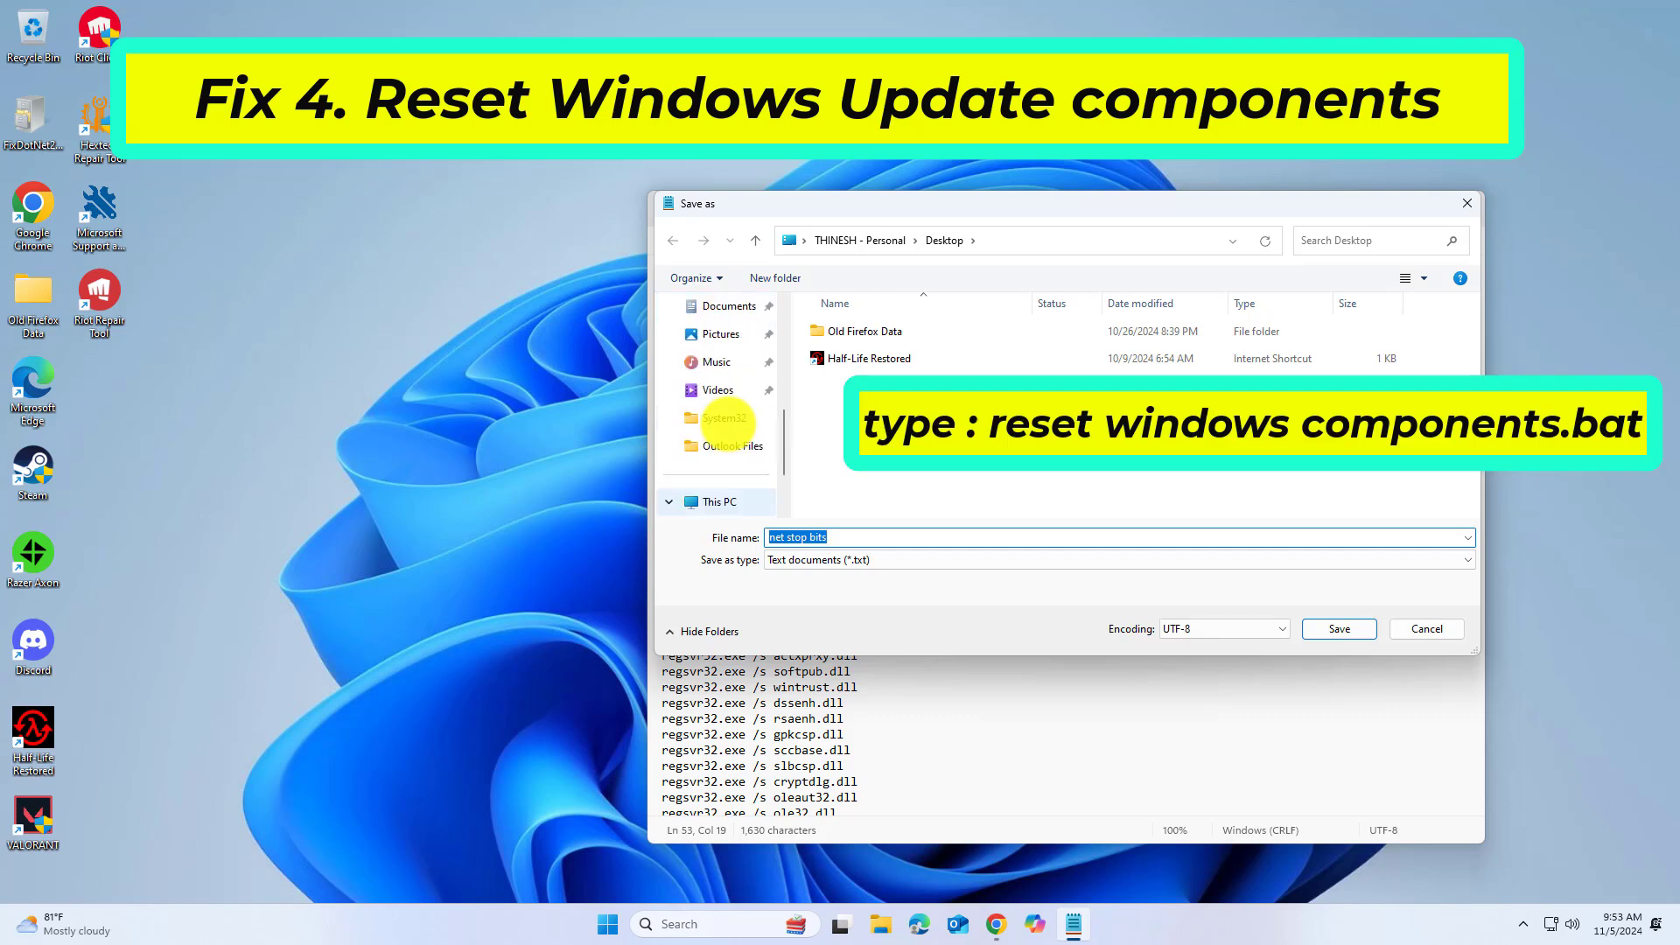
{"action": "left_click", "coordinate": [711, 417]}
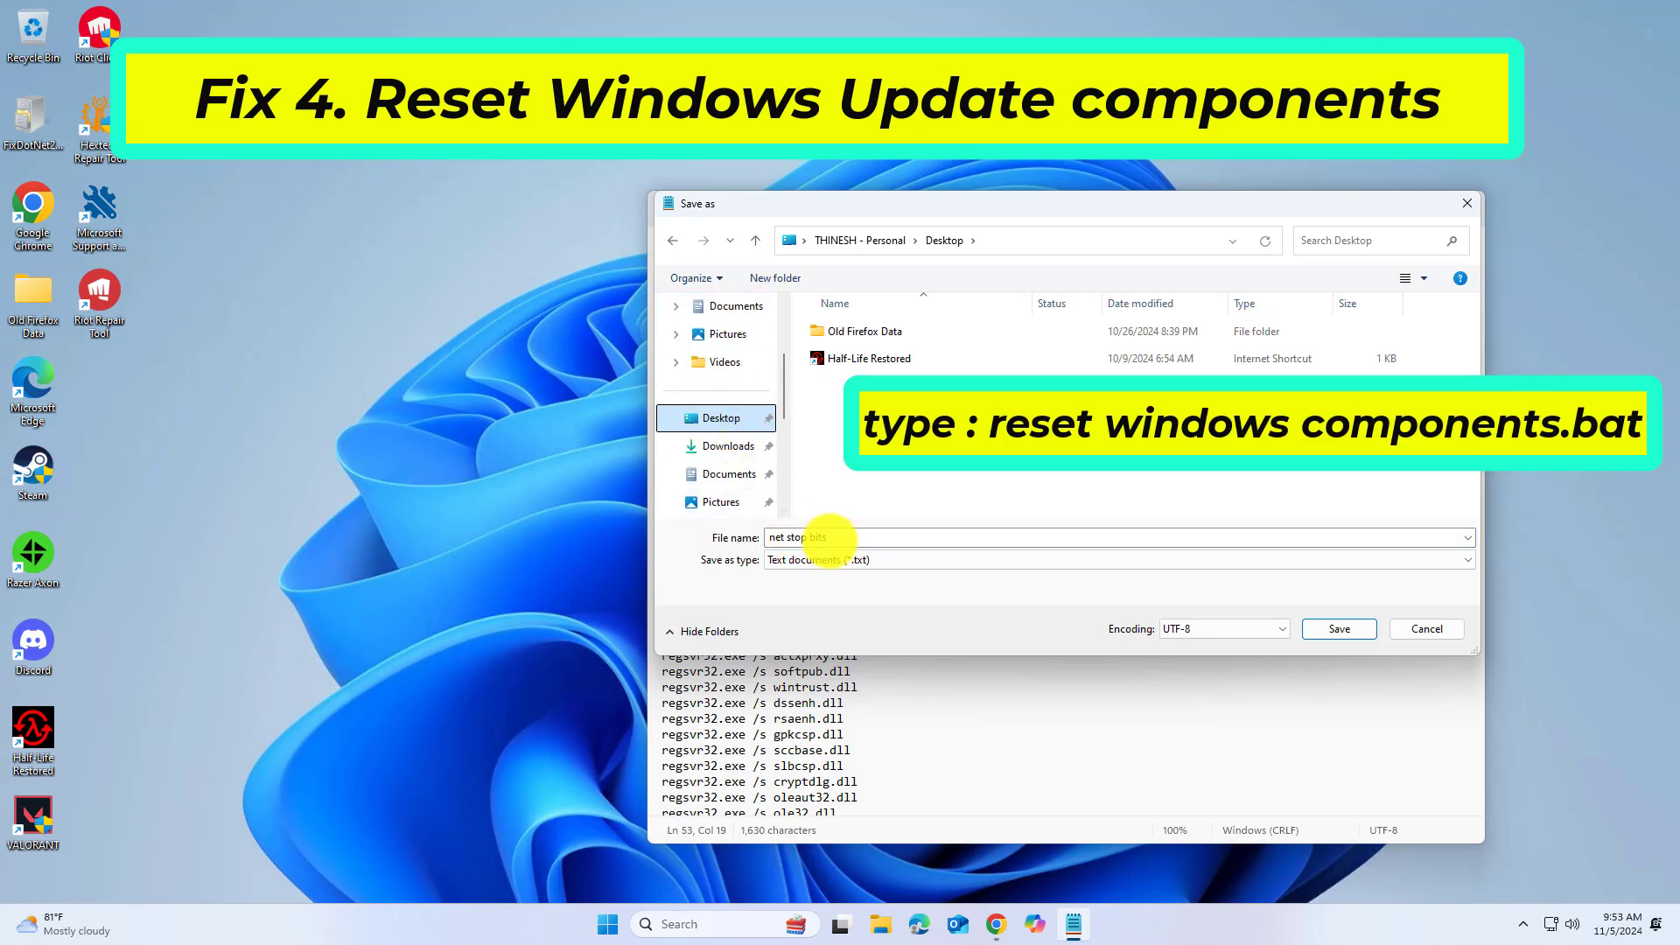
{"action": "double_click", "coordinate": [836, 538]}
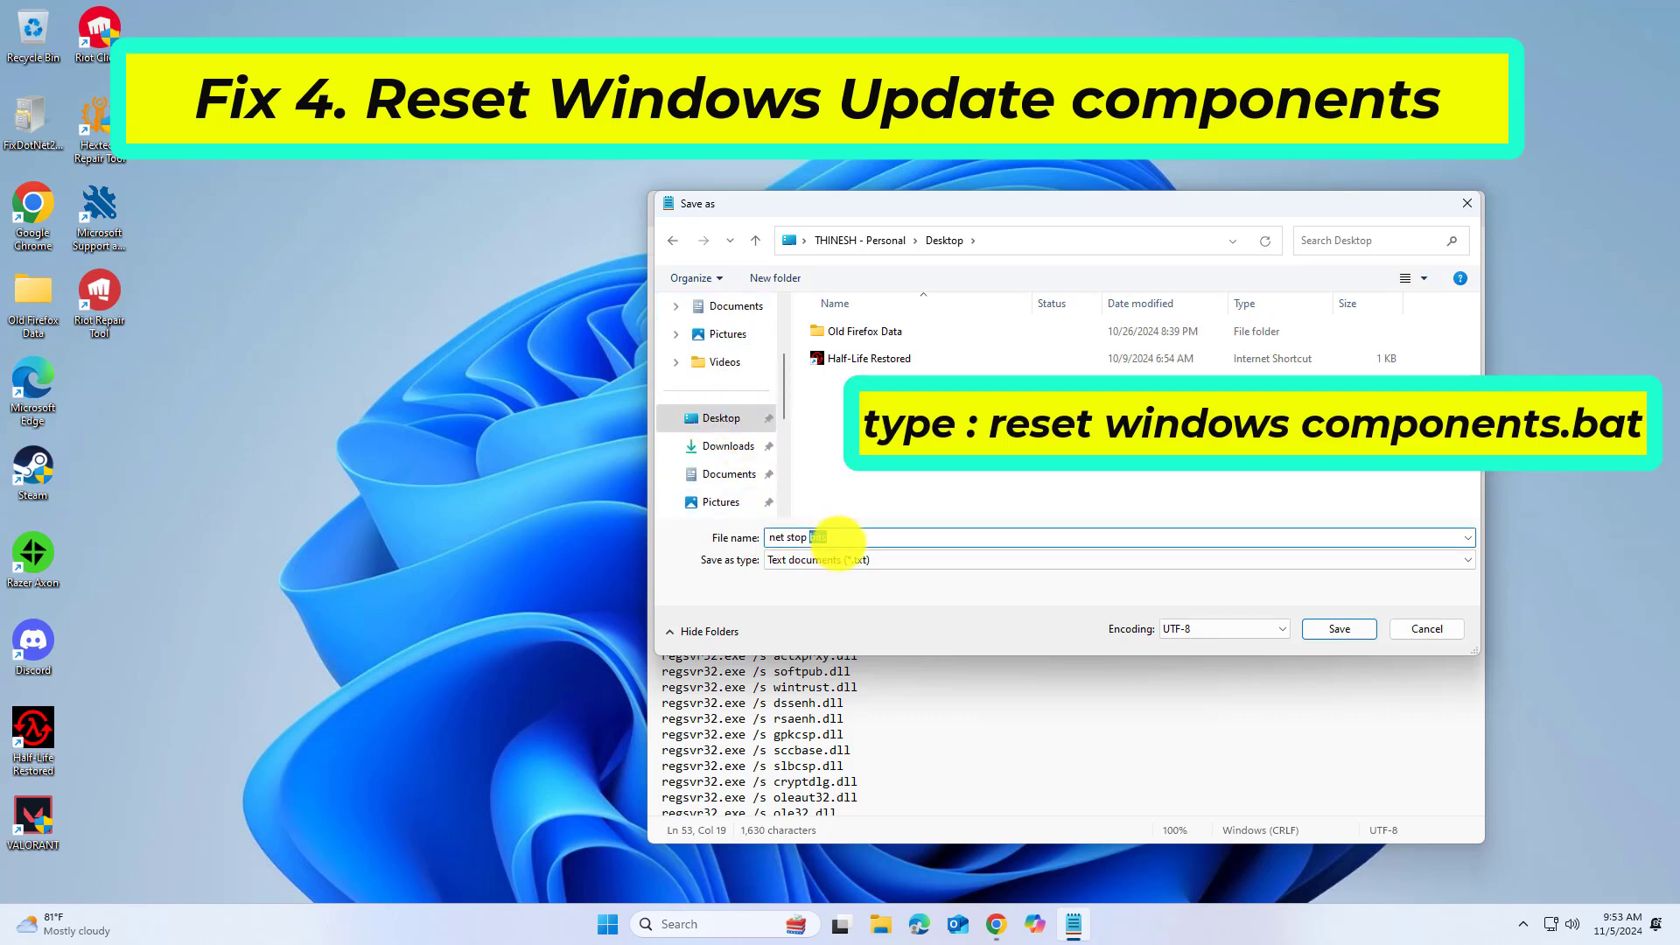
{"action": "left_click_drag", "start_coordinate": [845, 536], "coordinate": [768, 536]}
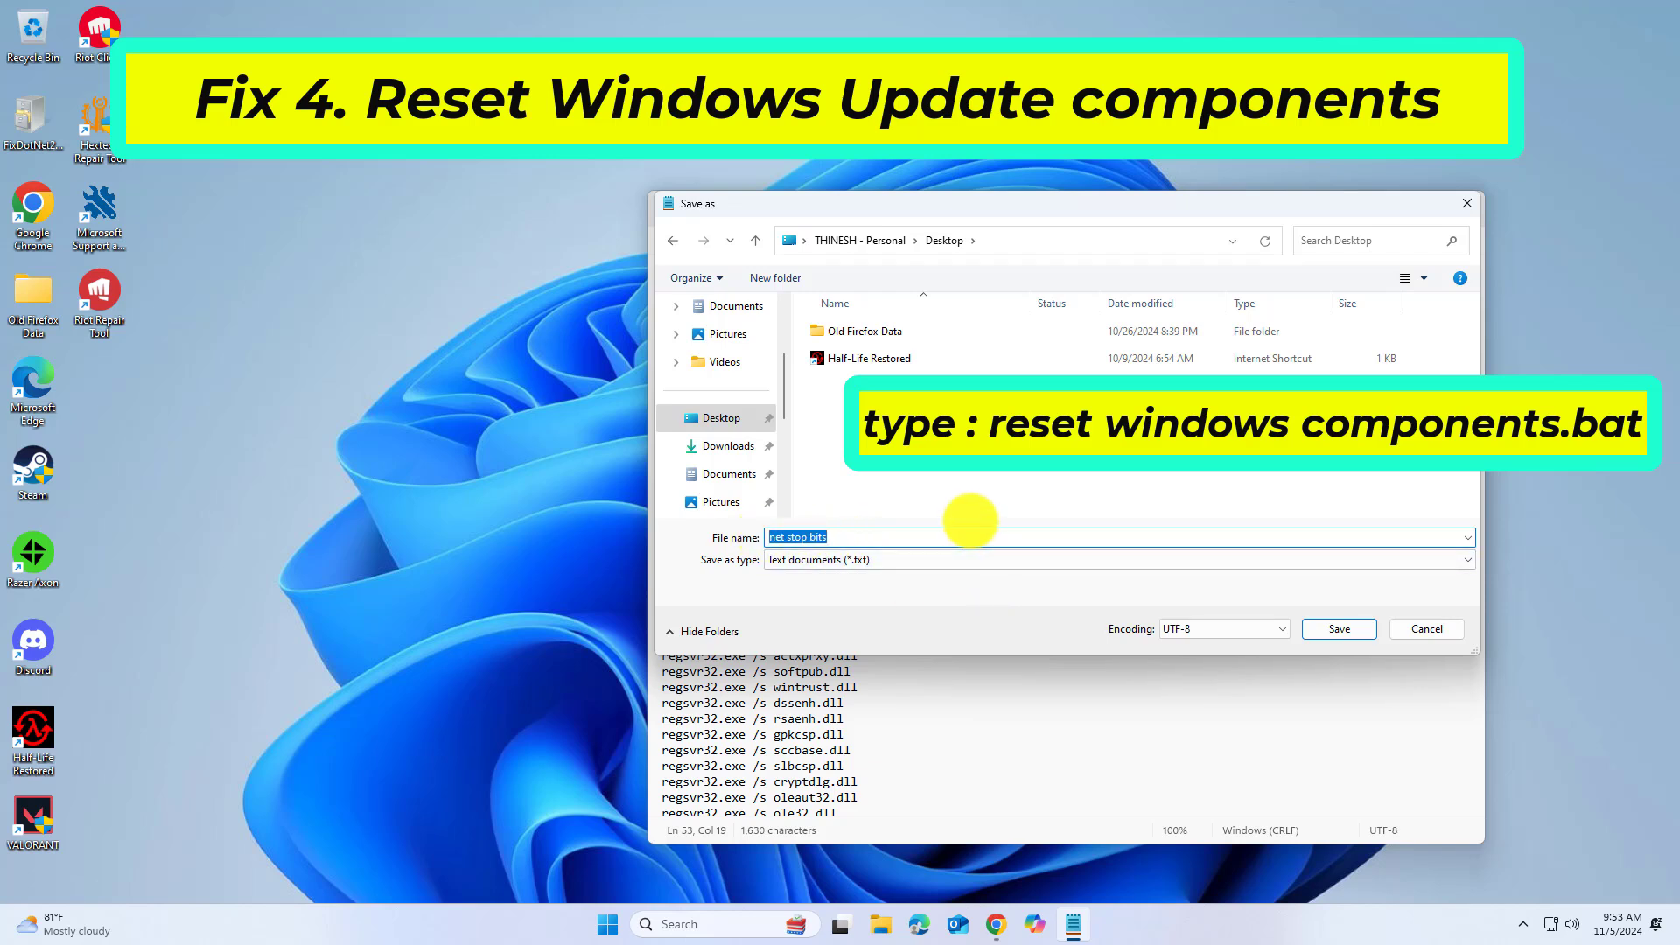
{"action": "type", "text": "res"}
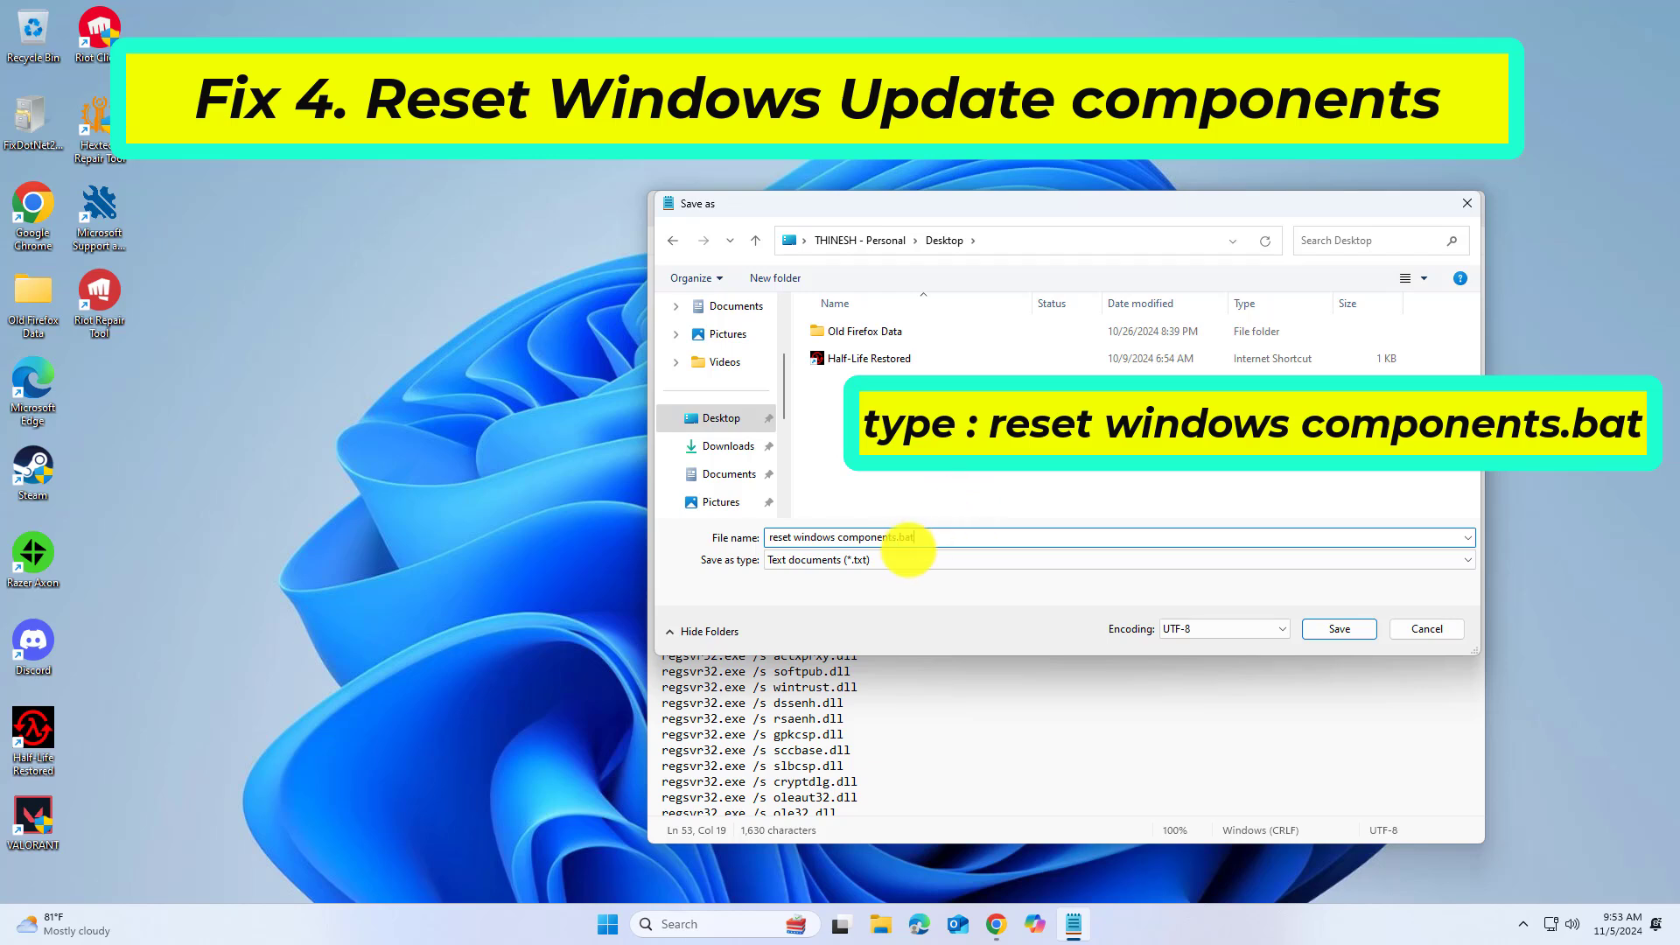
Step: Set the save type to All files and save the batch file
{"action": "left_click", "coordinate": [907, 560]}
{"action": "left_click", "coordinate": [893, 578]}
{"action": "left_click", "coordinate": [888, 561]}
{"action": "left_click", "coordinate": [874, 578]}
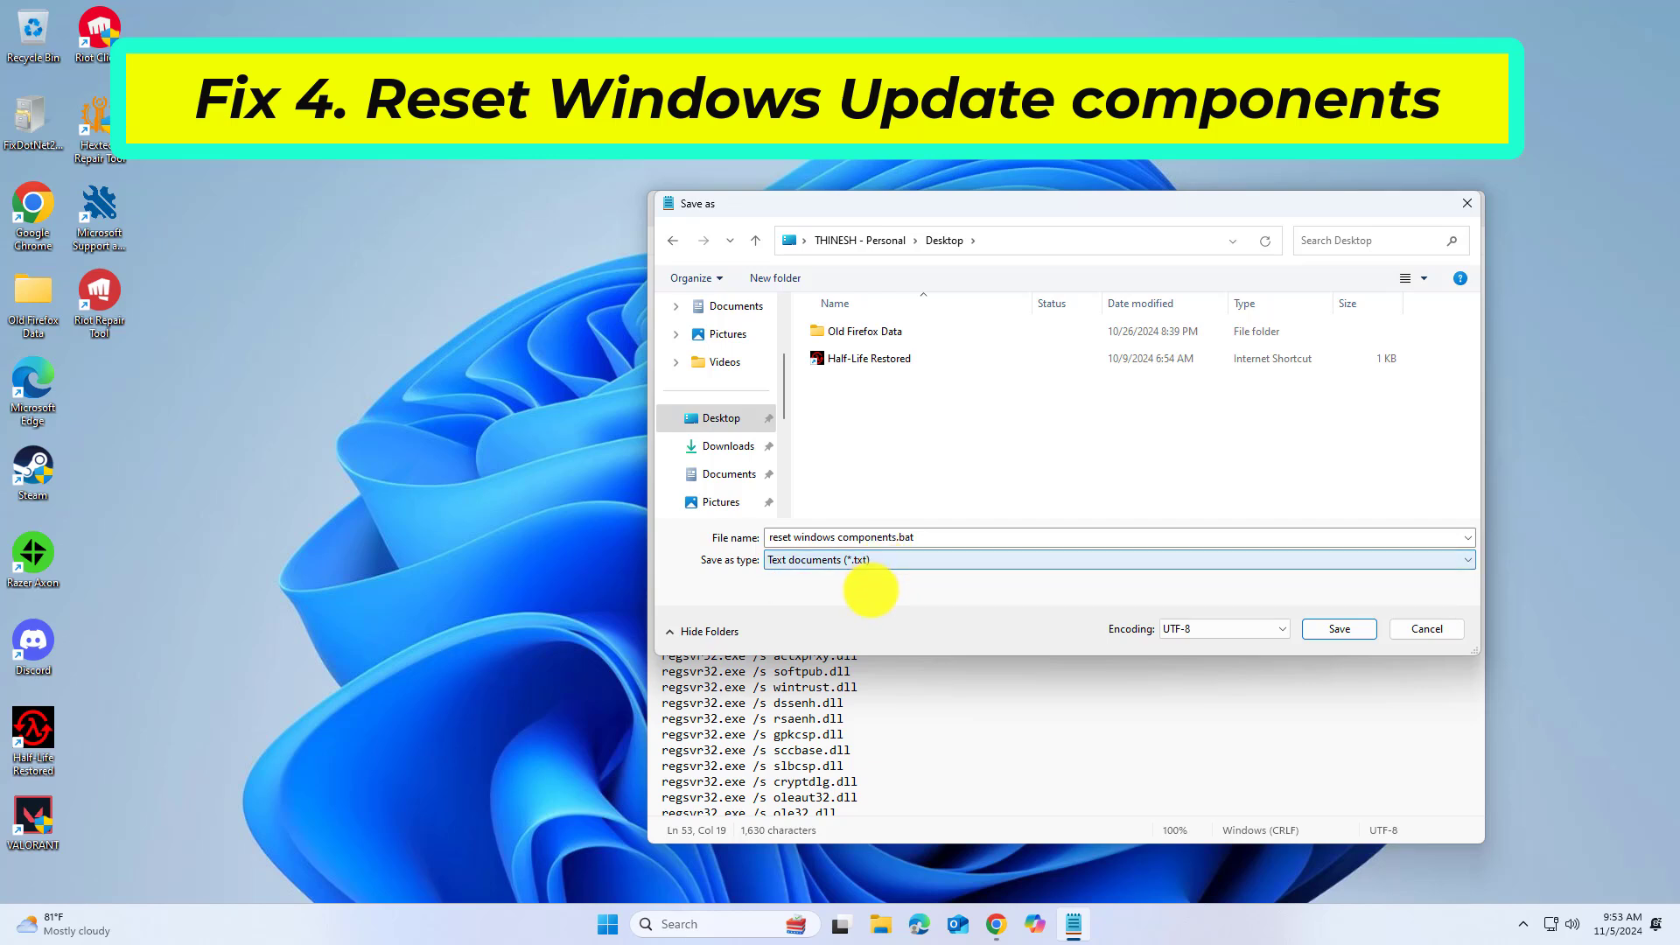
{"action": "left_click", "coordinate": [861, 565]}
{"action": "left_click", "coordinate": [819, 591]}
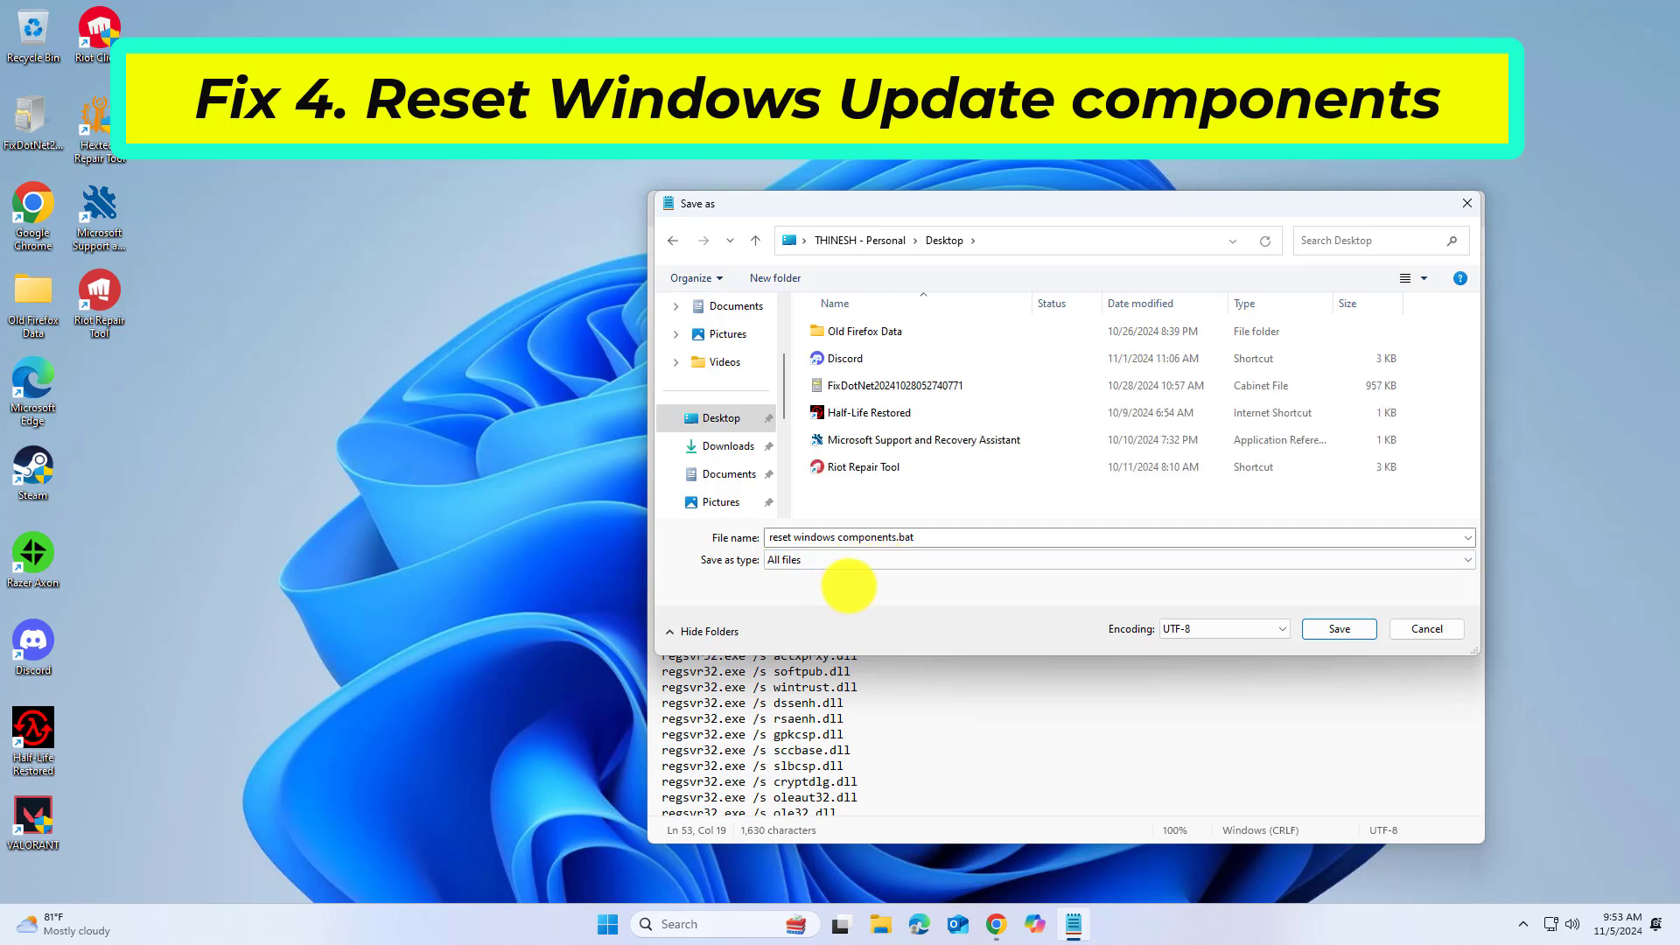
{"action": "left_click", "coordinate": [1339, 630]}
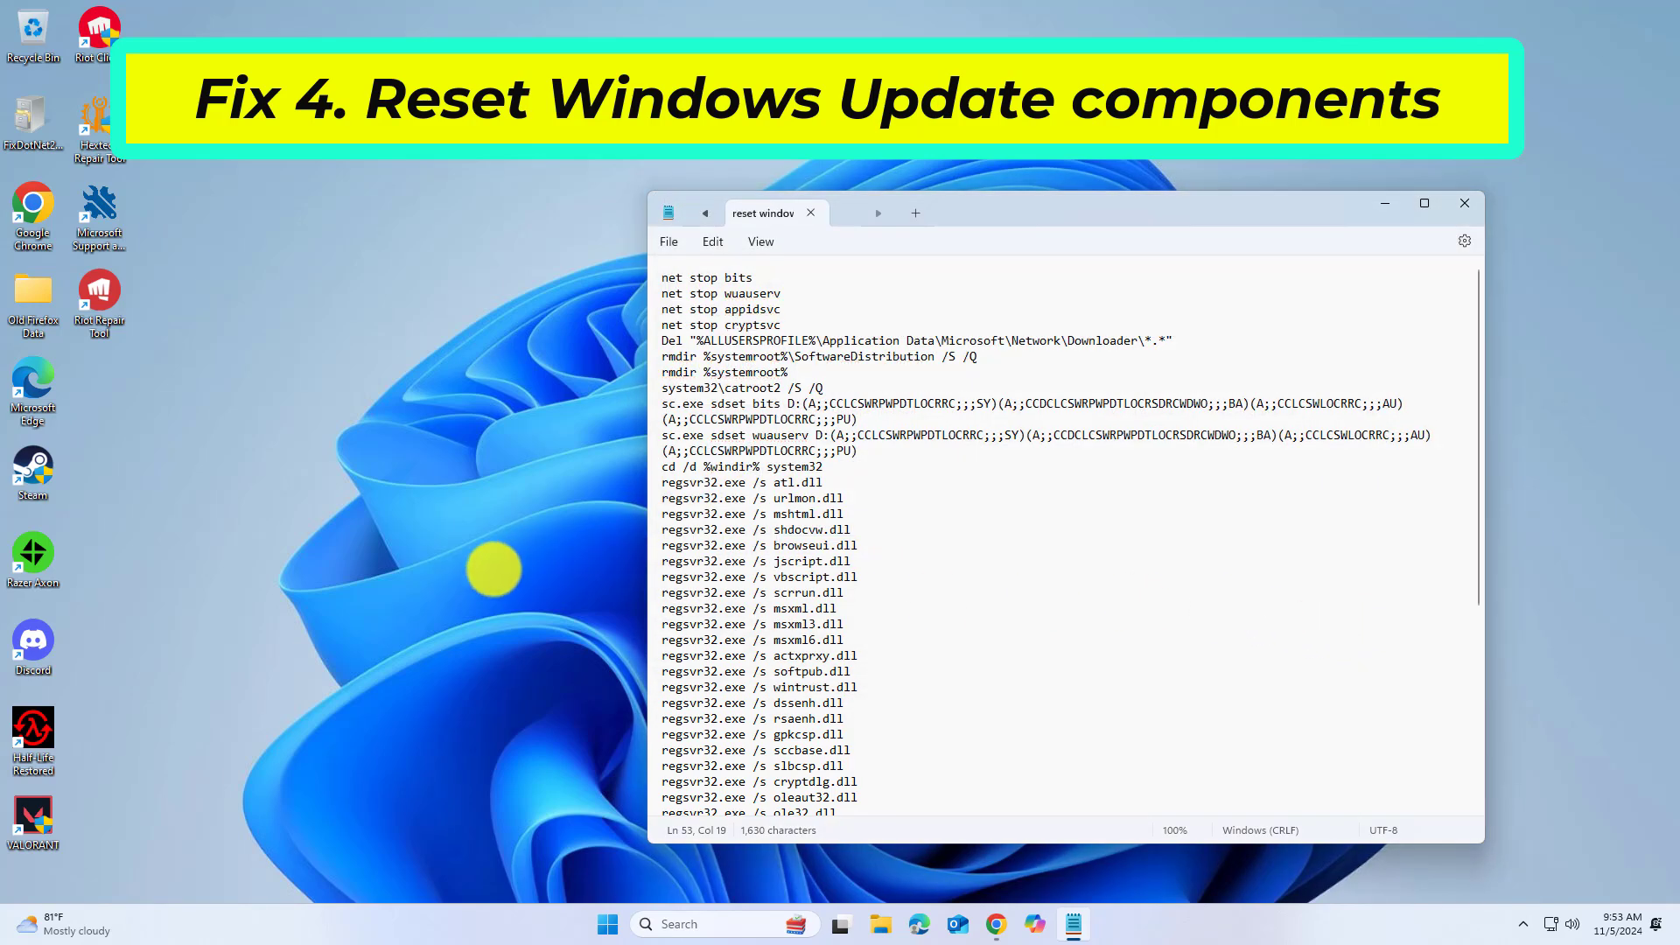
Step: Try to run the reset windows components batch file from the desktop, and close its console window
{"action": "left_click", "coordinate": [103, 398]}
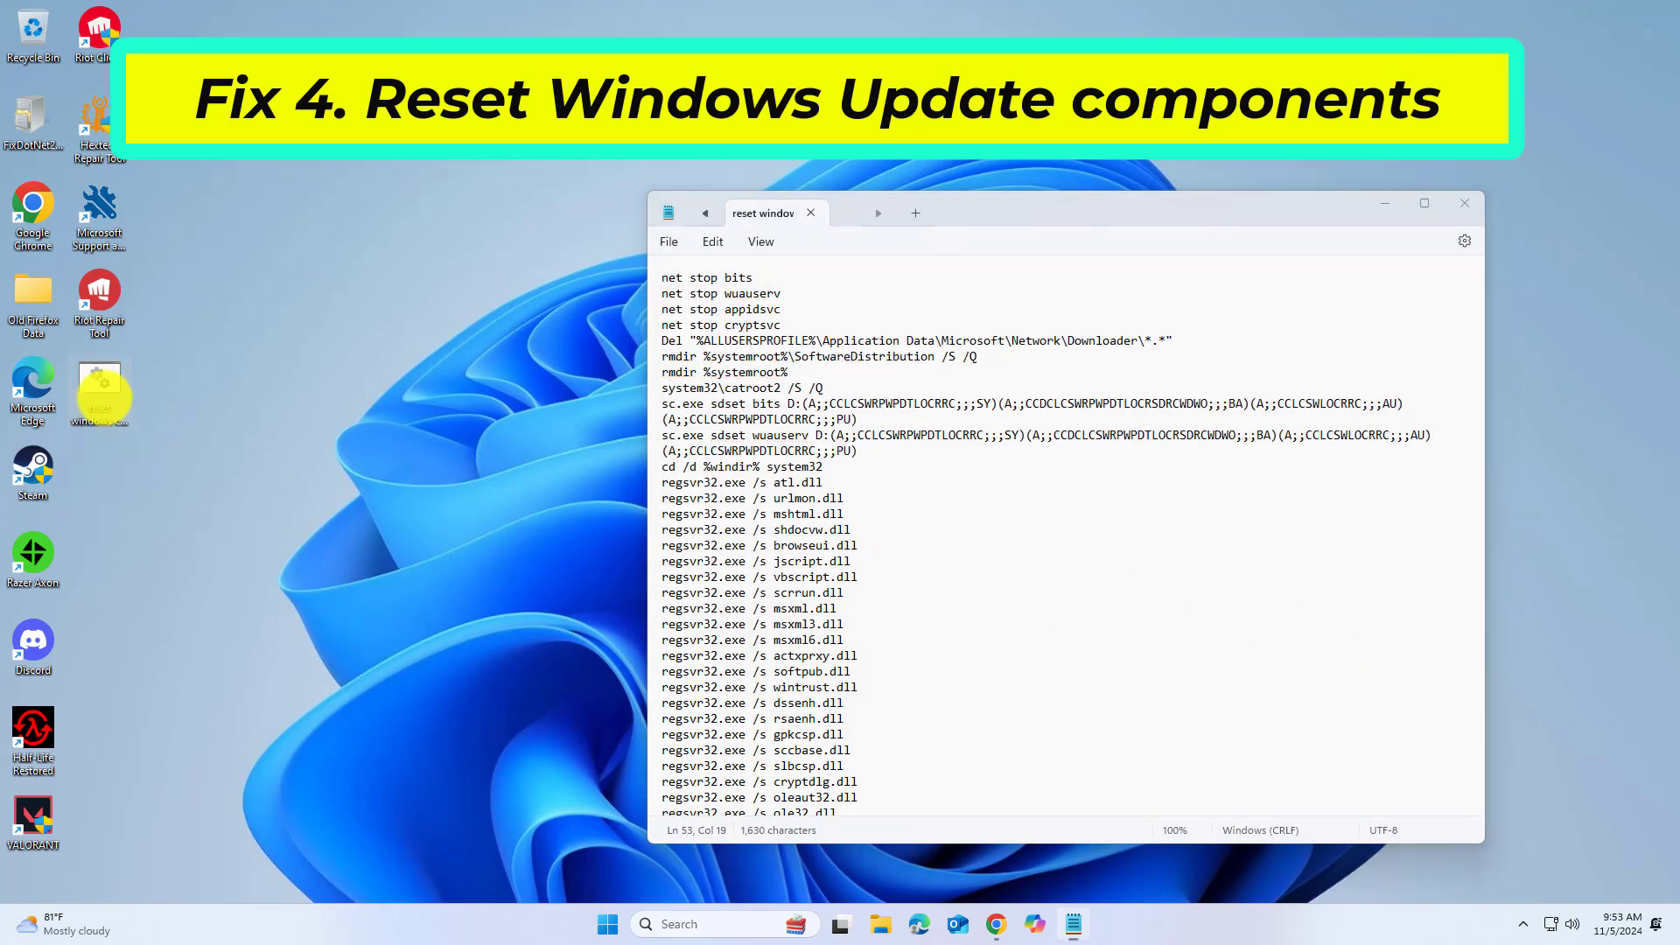
{"action": "right_click", "coordinate": [105, 394]}
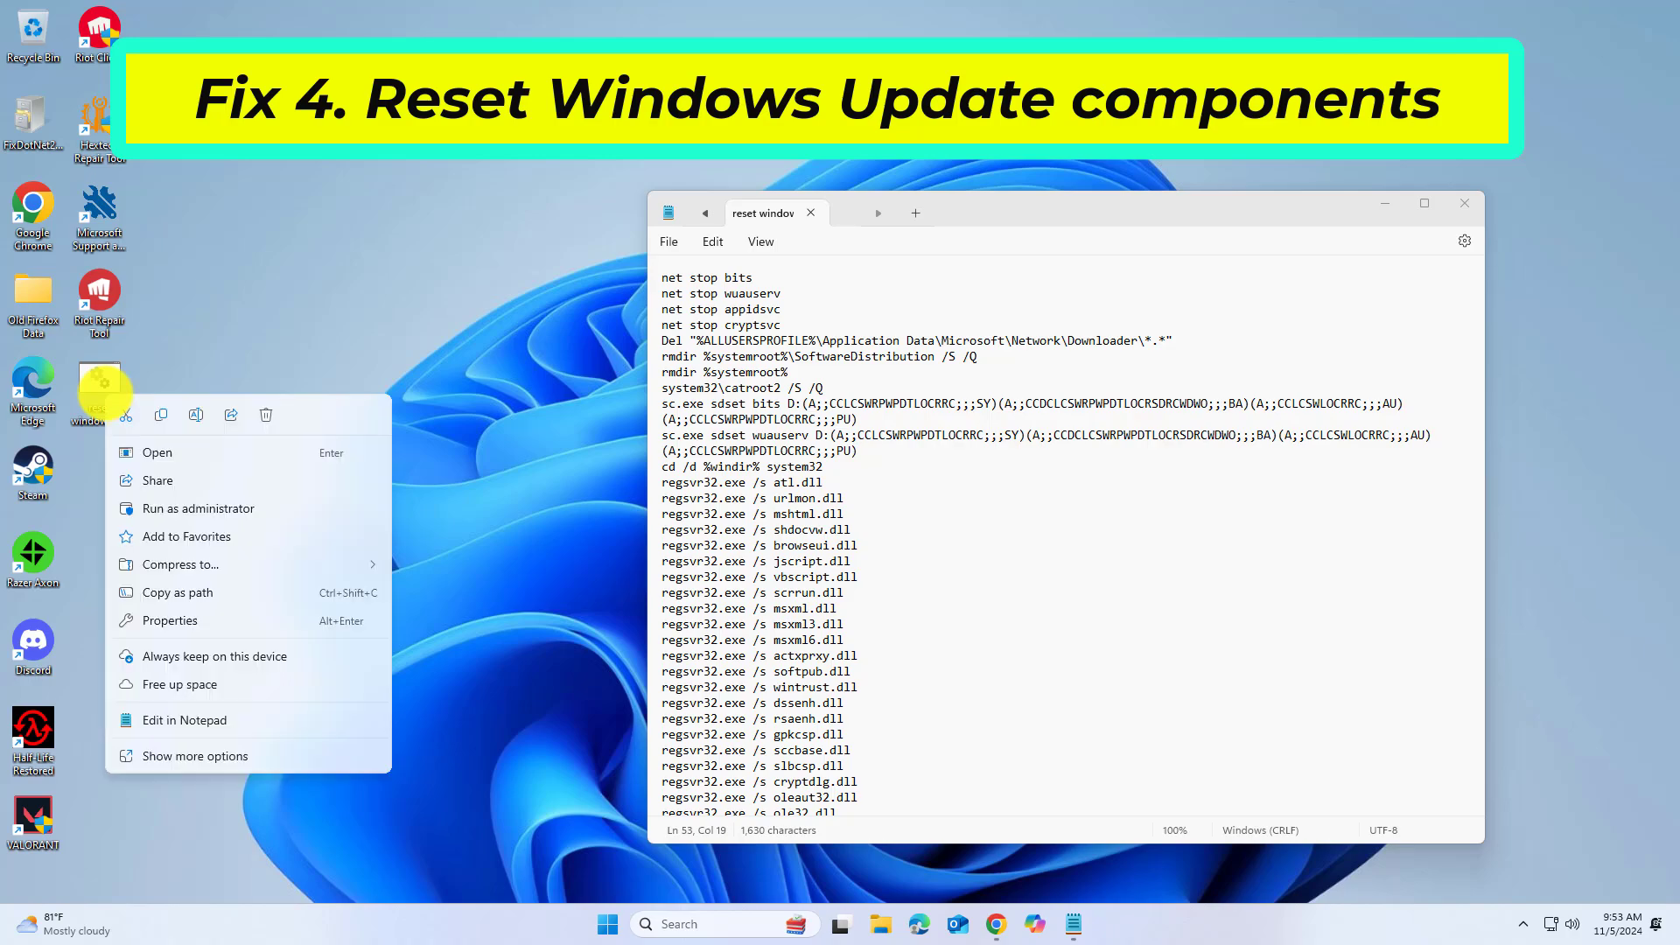
{"action": "left_click", "coordinate": [191, 507]}
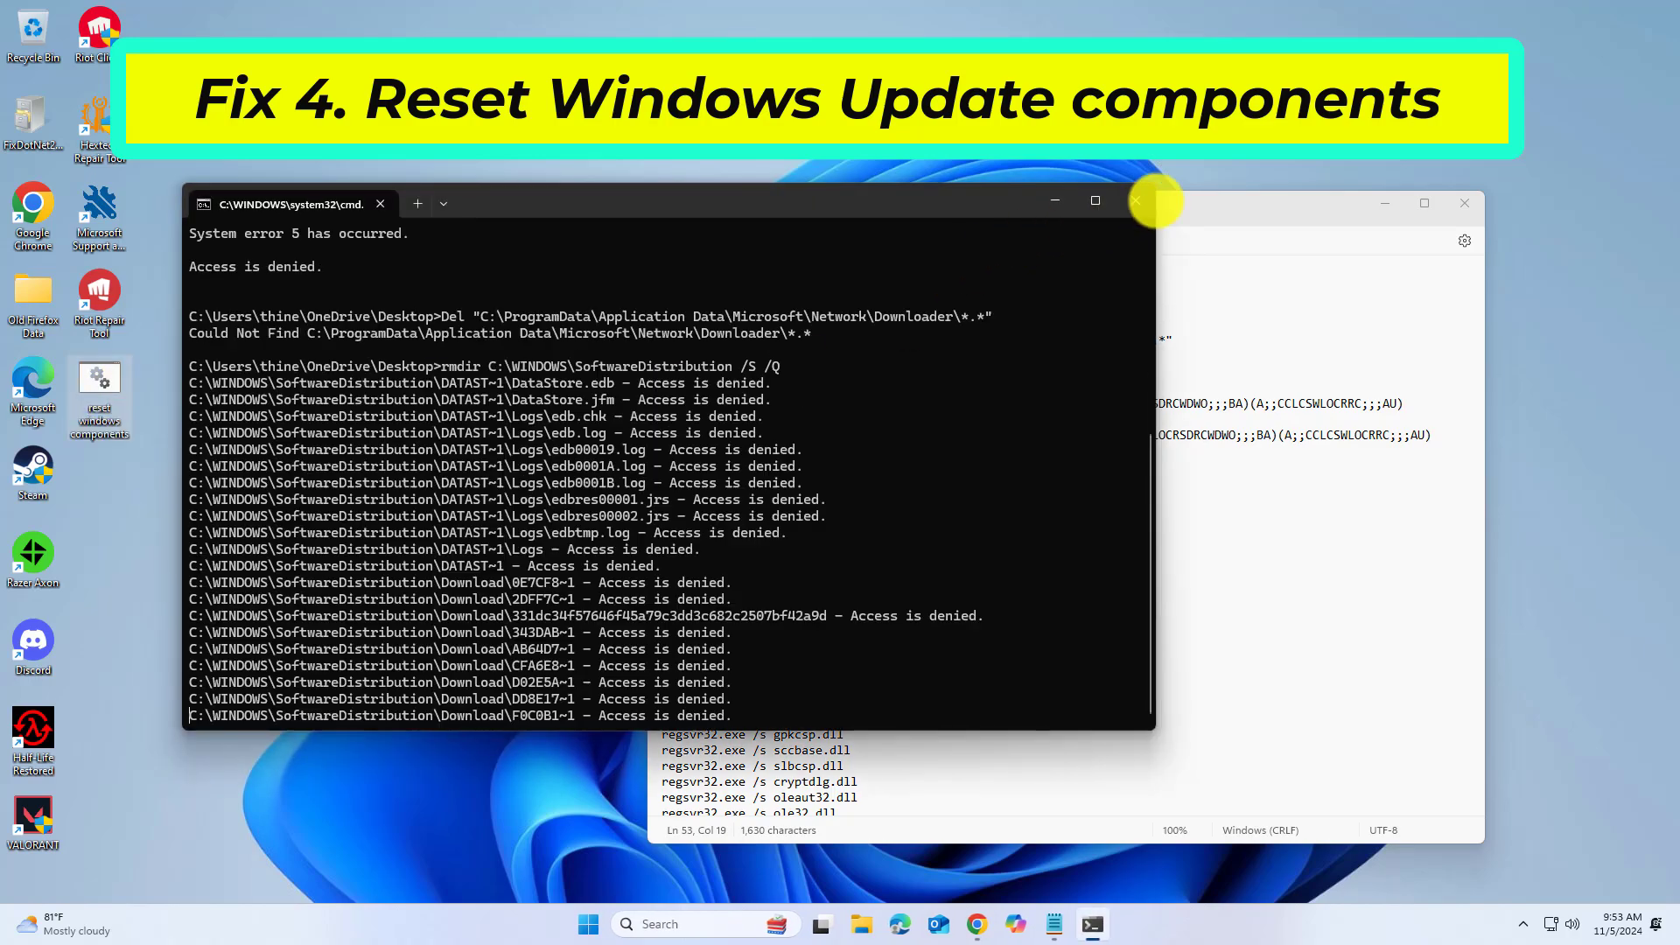
{"action": "left_click", "coordinate": [1137, 201]}
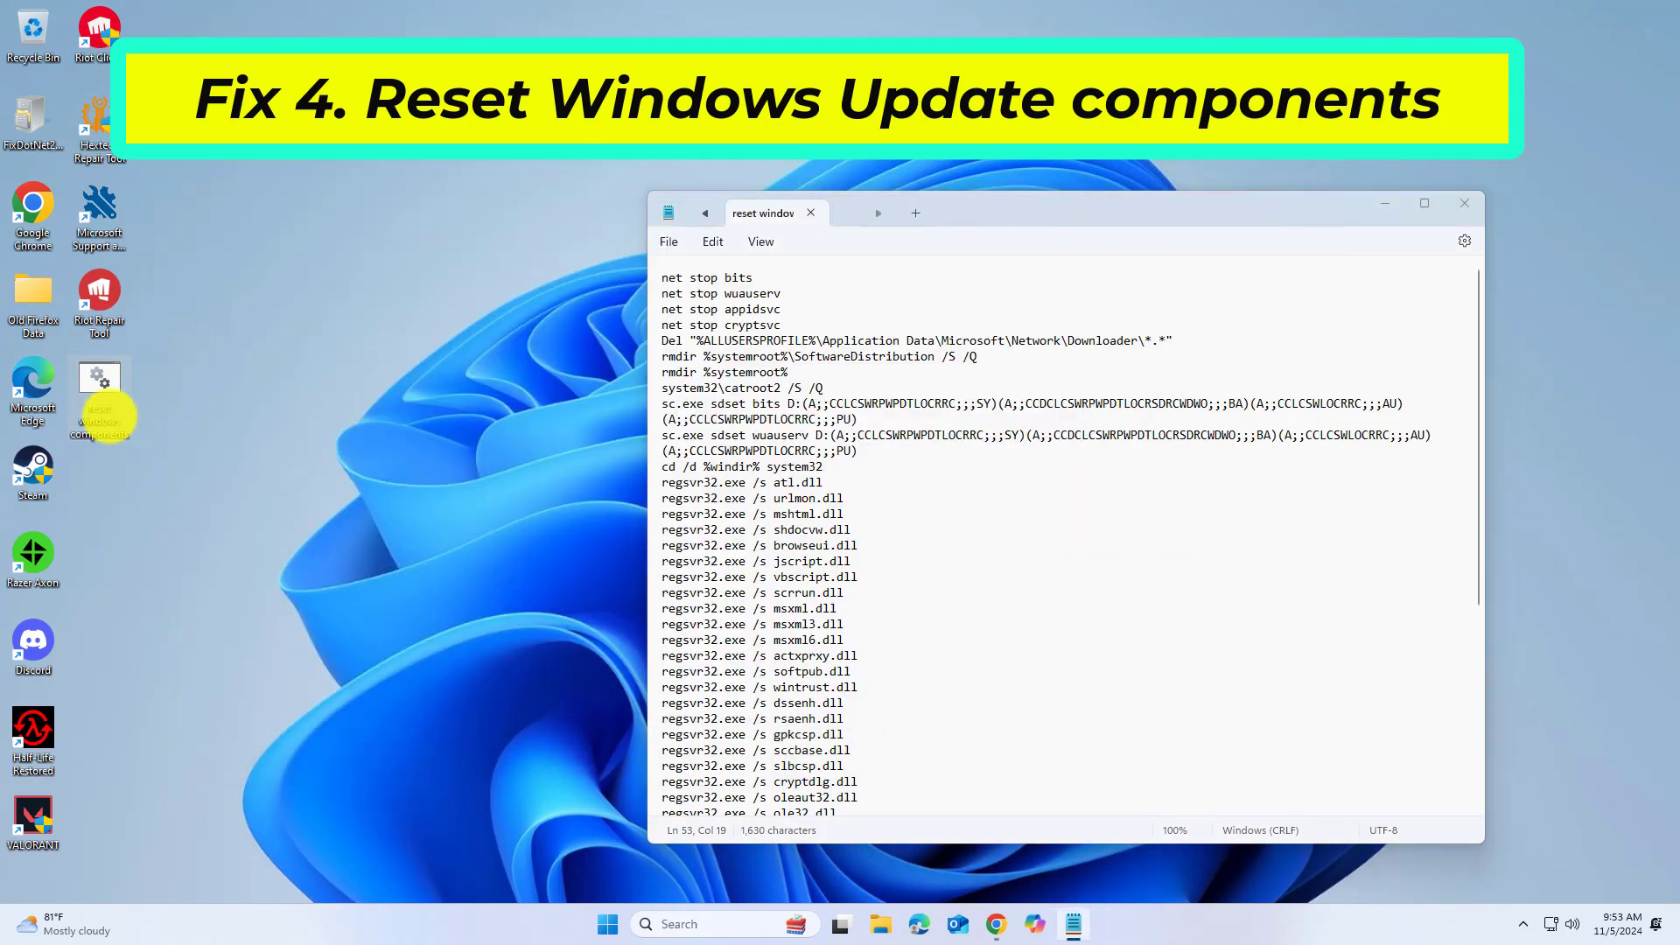
Step: Run the reset windows components batch file as administrator, allow it to make changes, and answer its deletion prompt
{"action": "right_click", "coordinate": [110, 412]}
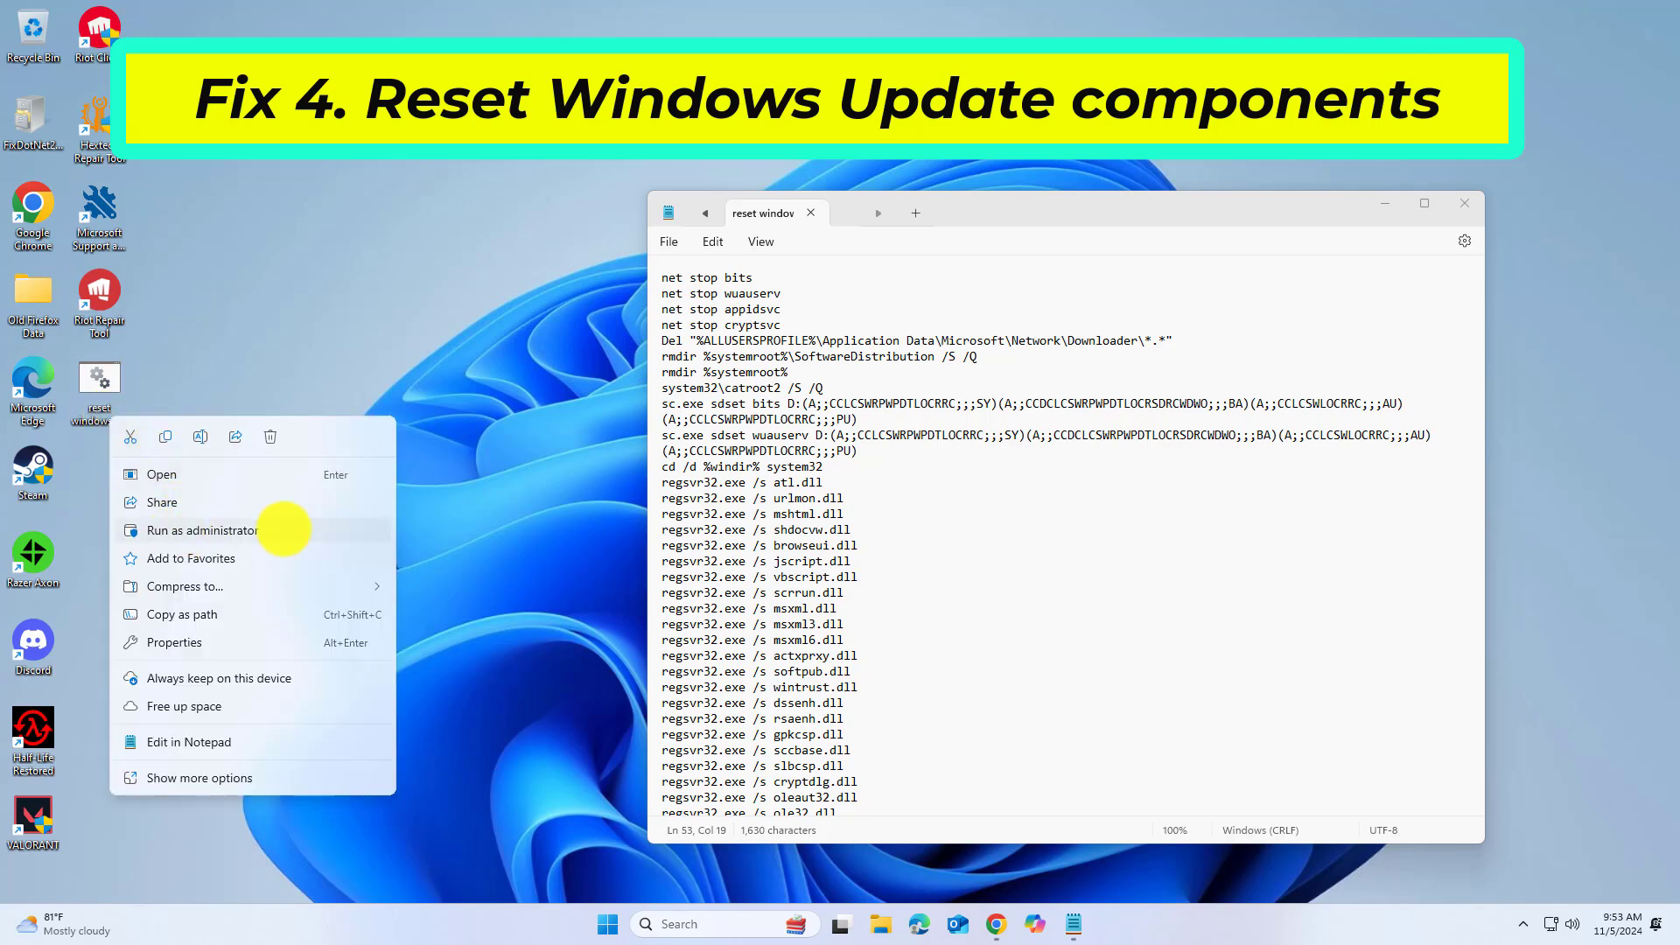
{"action": "left_click", "coordinate": [204, 527]}
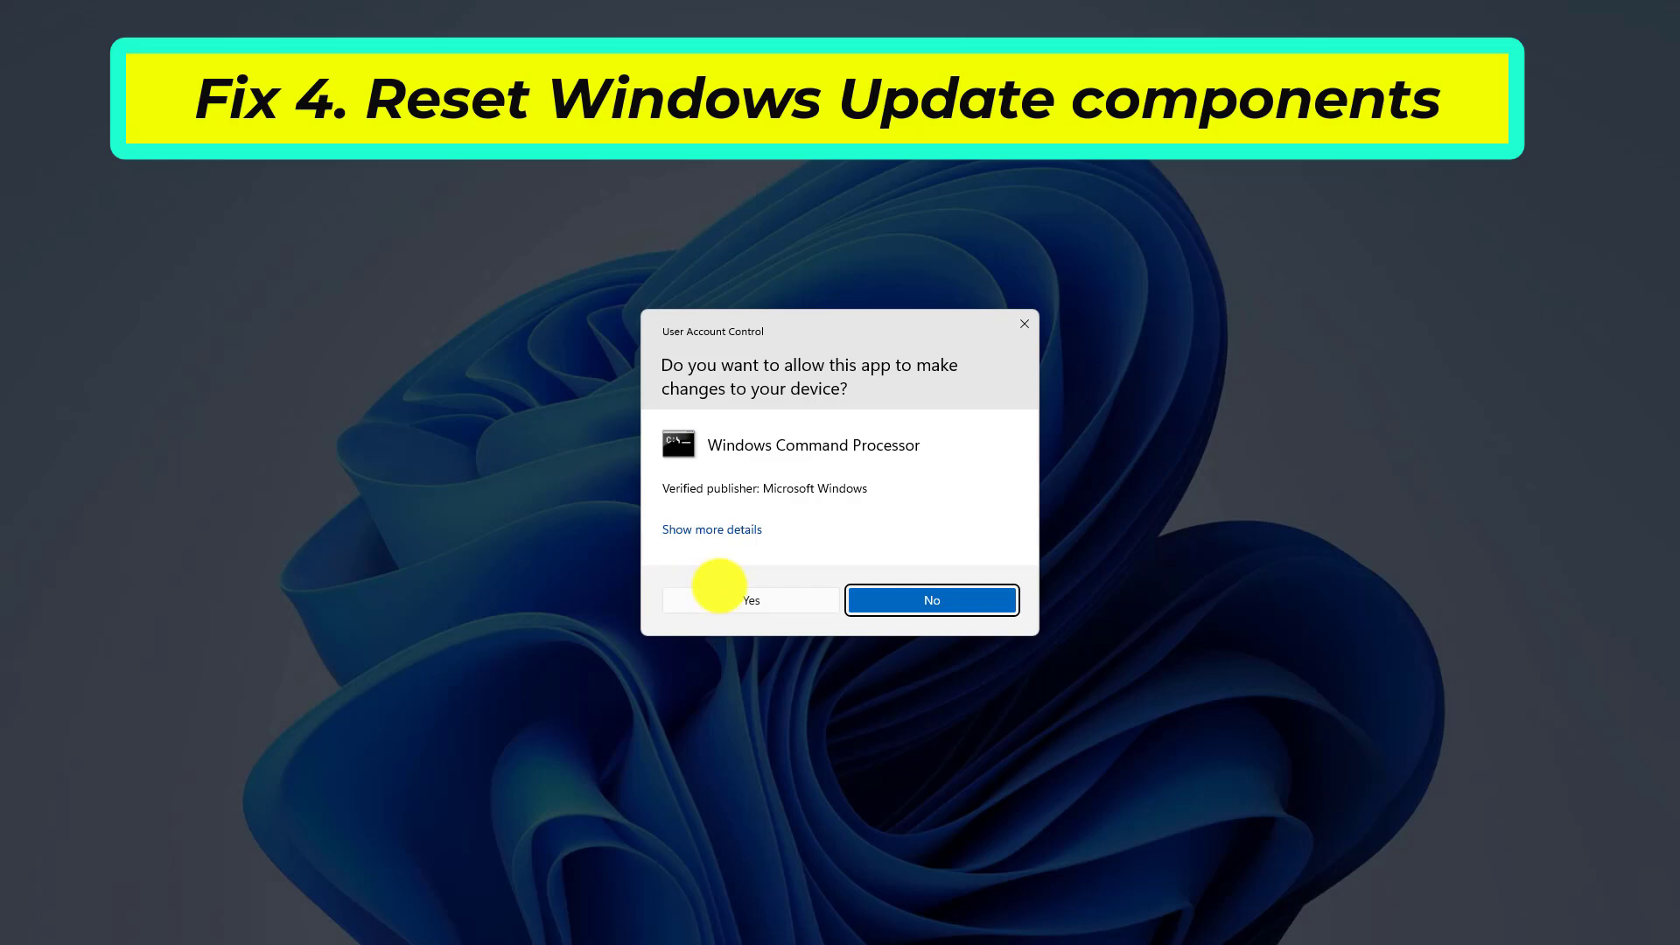
{"action": "left_click", "coordinate": [722, 598]}
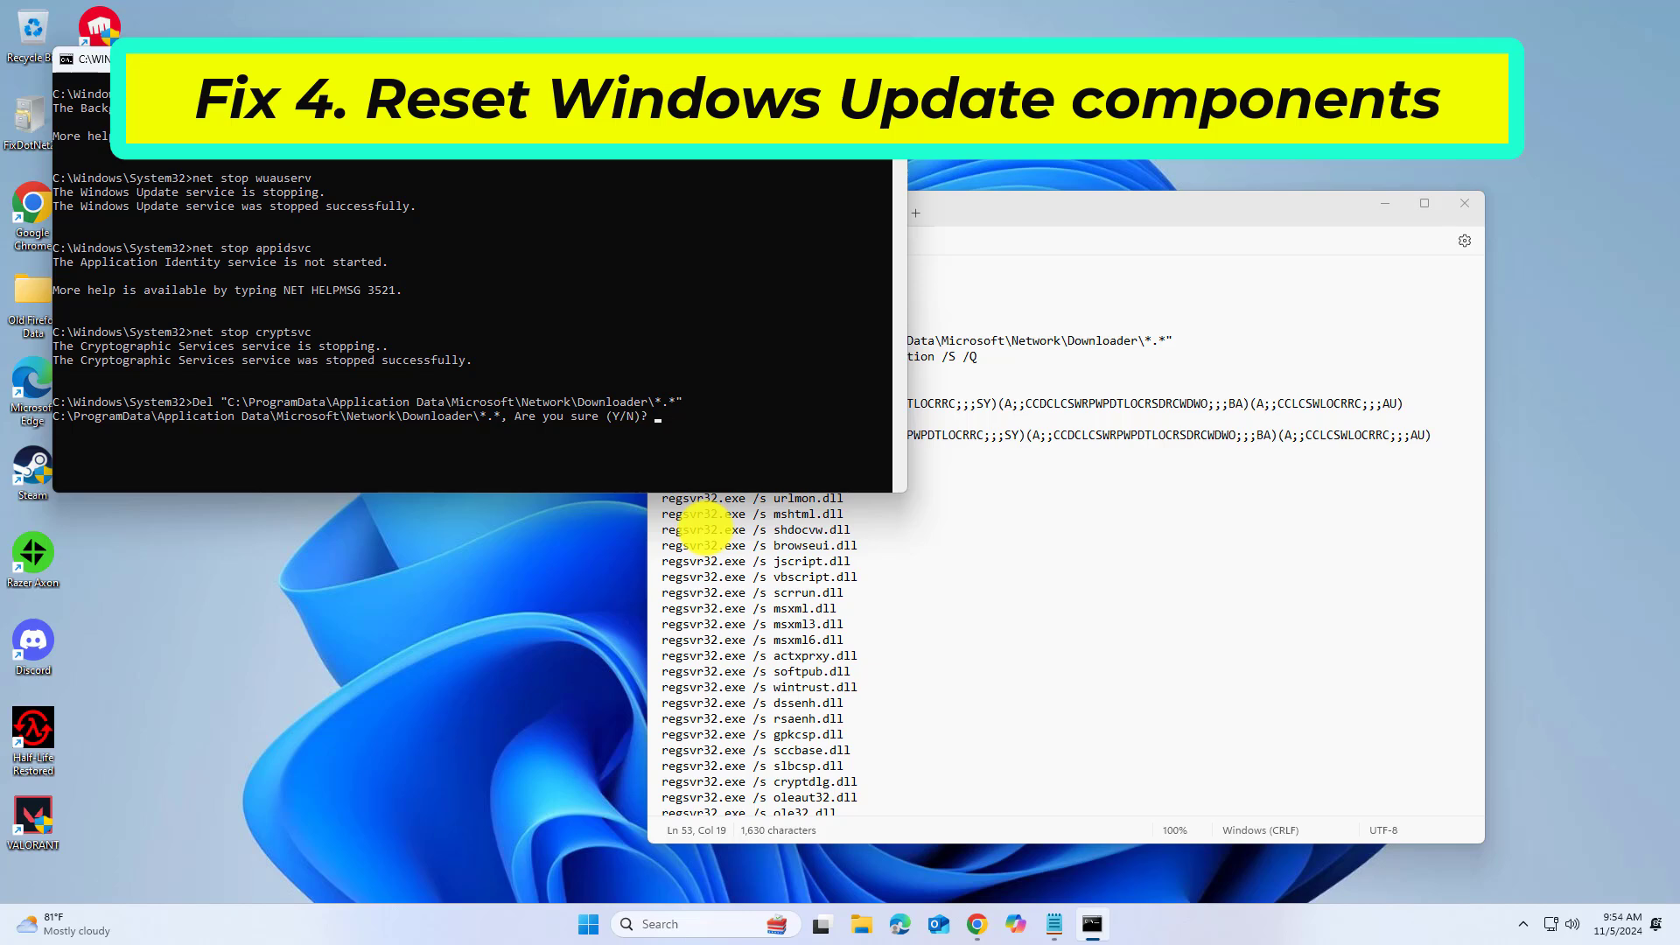
{"action": "key", "text": "Return"}
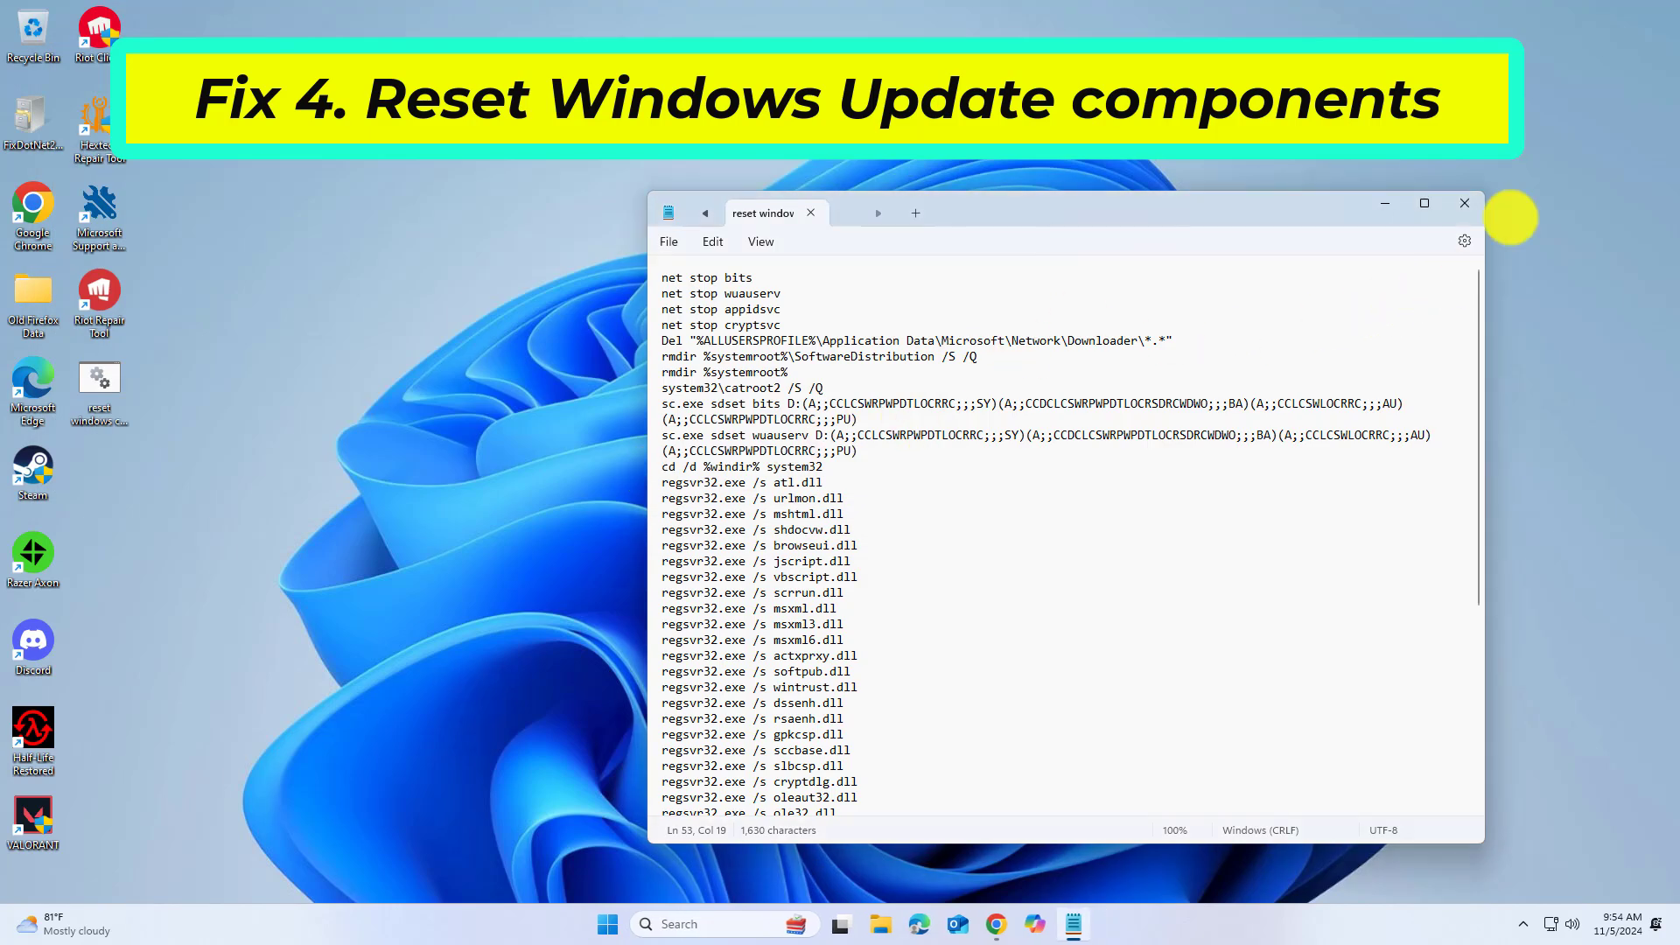
Step: Close Notepad and open the computer's power options
{"action": "left_click", "coordinate": [1464, 203]}
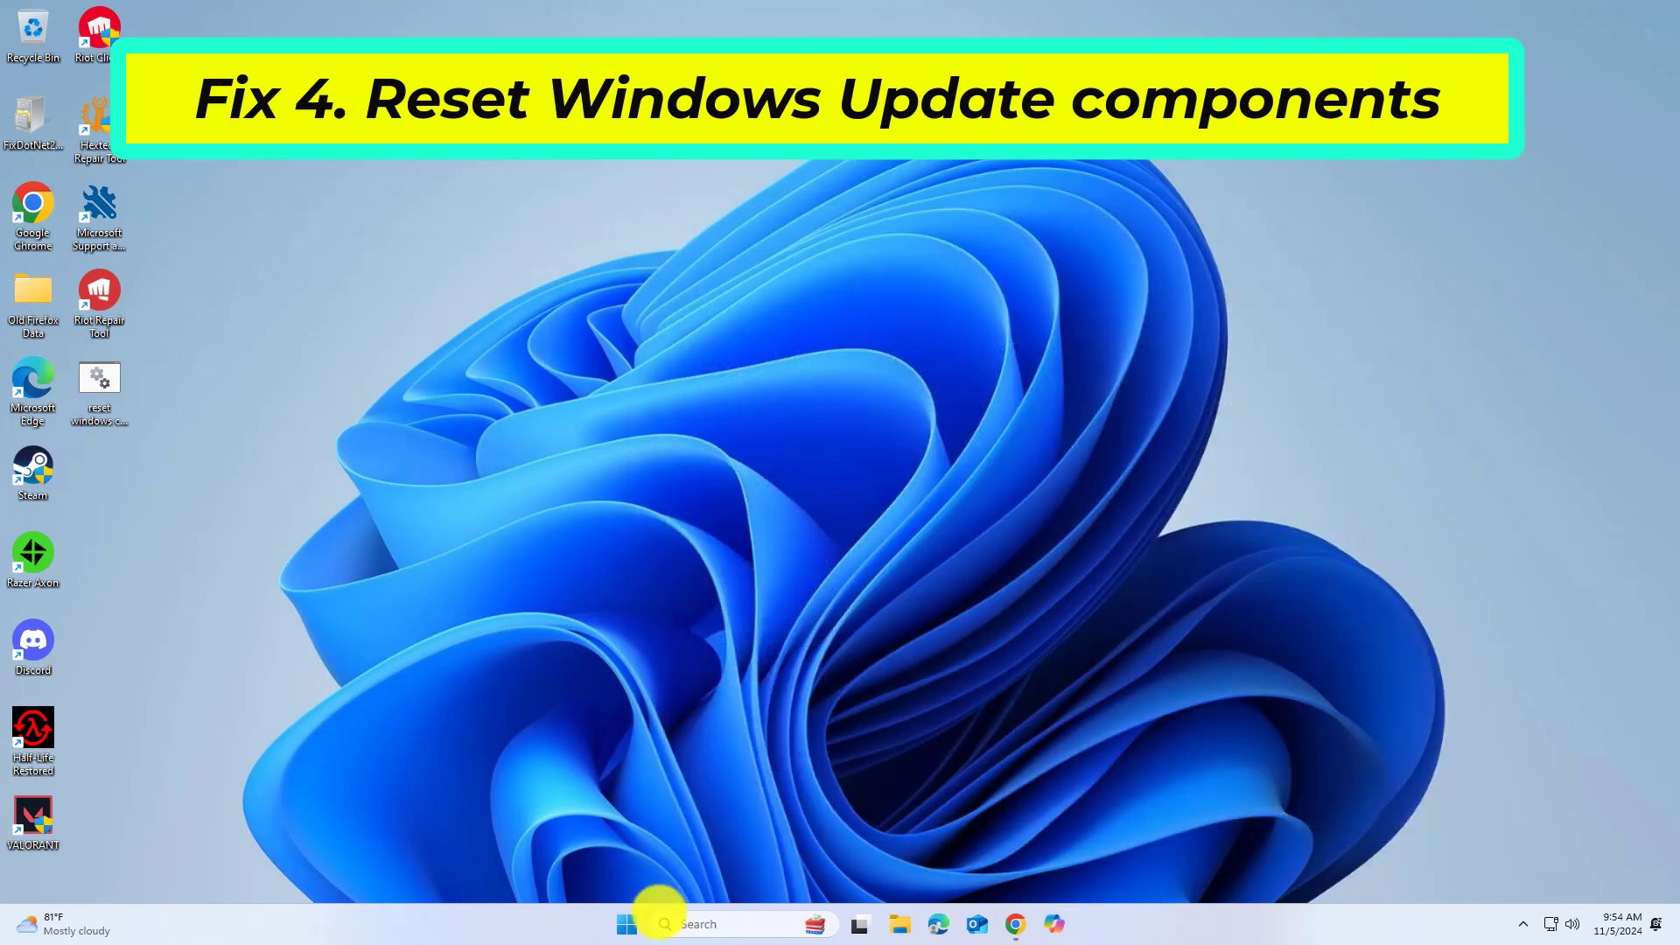
{"action": "left_click", "coordinate": [624, 919]}
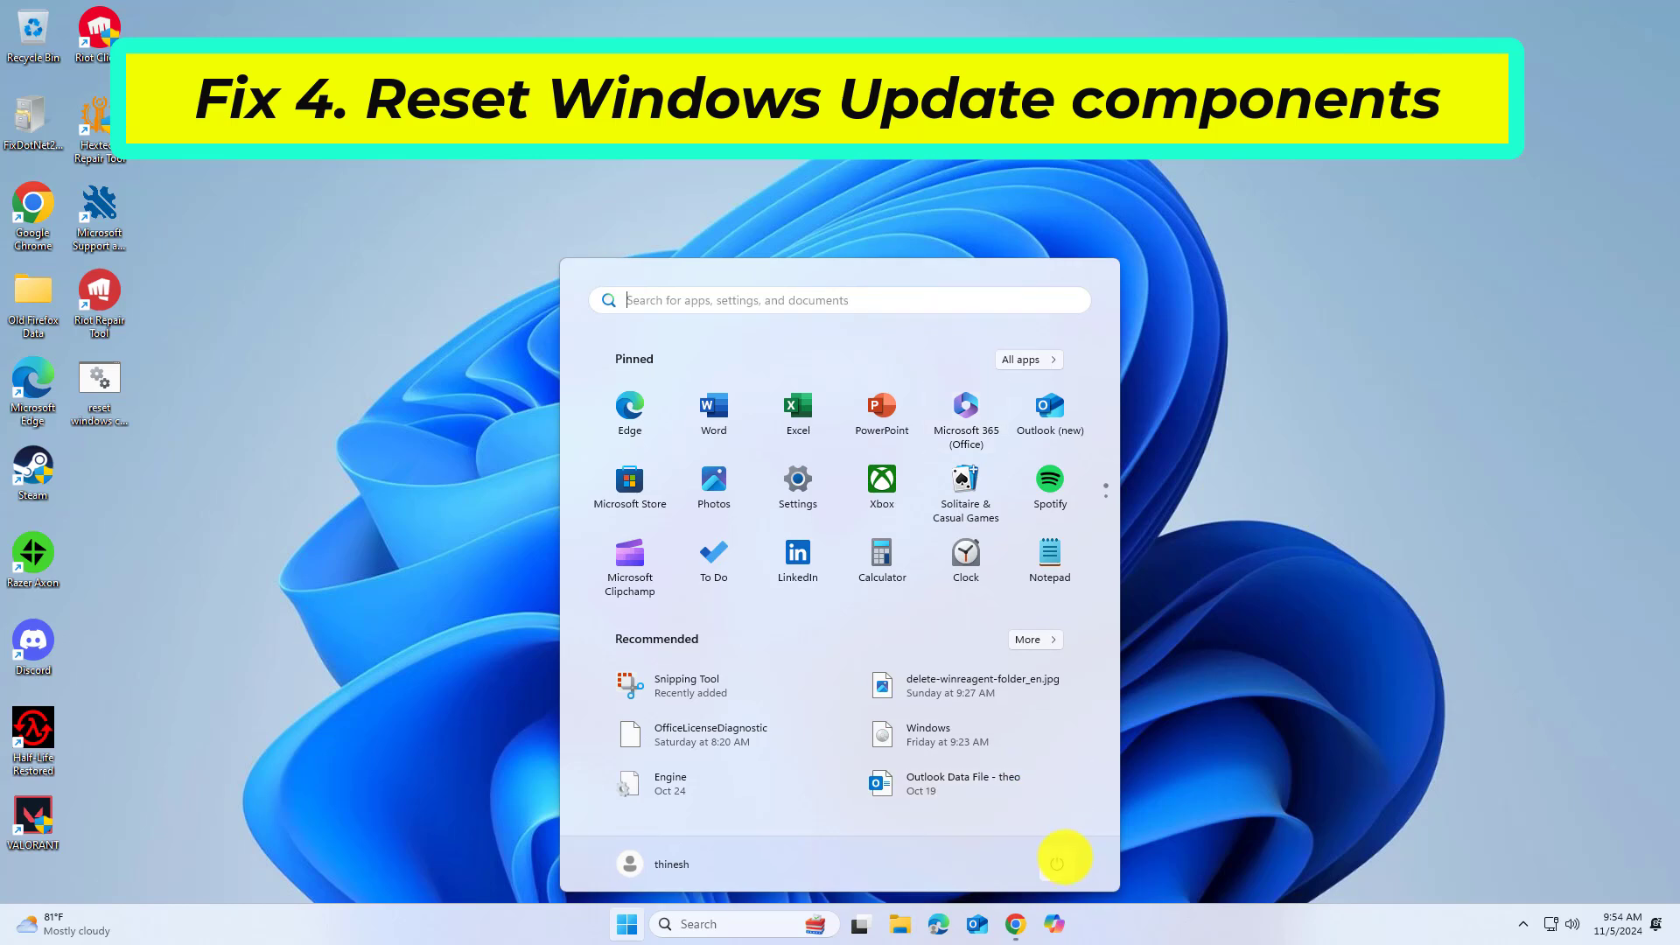
{"action": "left_click", "coordinate": [1058, 863]}
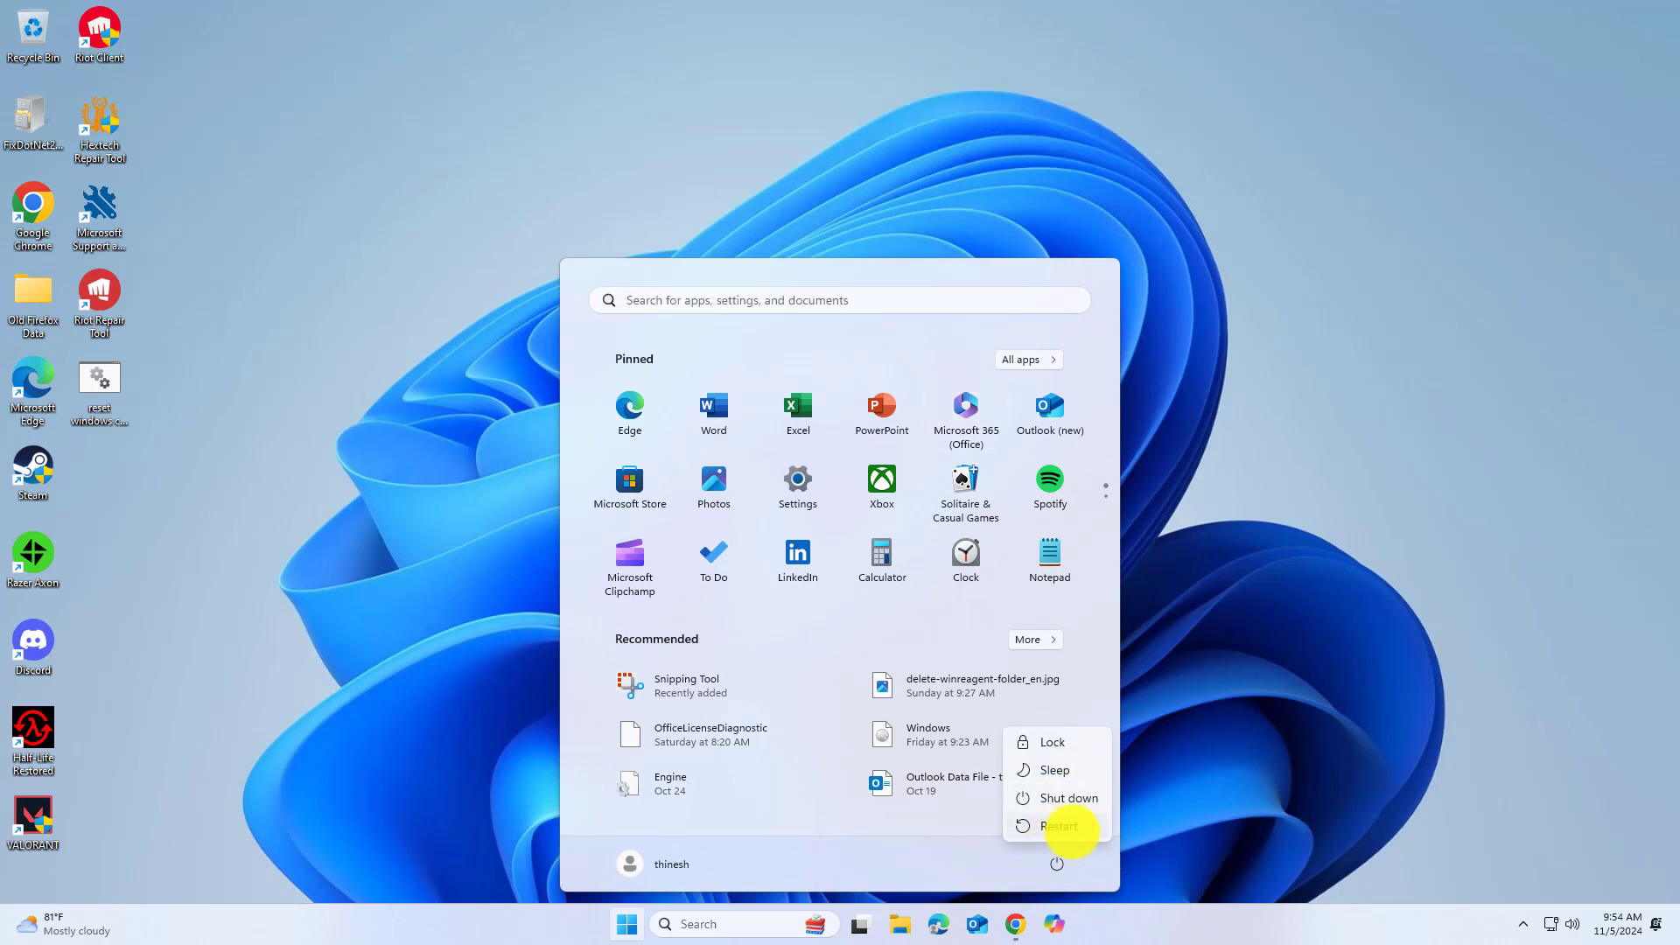